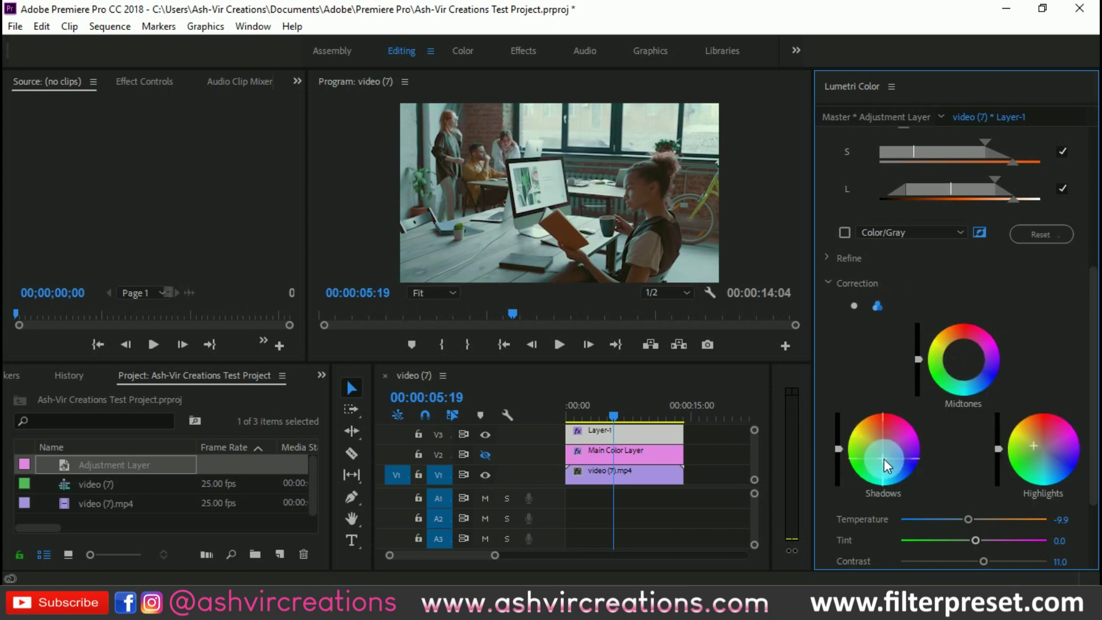
# Step: Preview the HSL Secondary key on Layer-1 in Color/Gray, invert the mask and check the frame at 00:00:04:23
pyautogui.scroll(5, 972, 519)
pyautogui.click(625, 411)
pyautogui.click(844, 409)
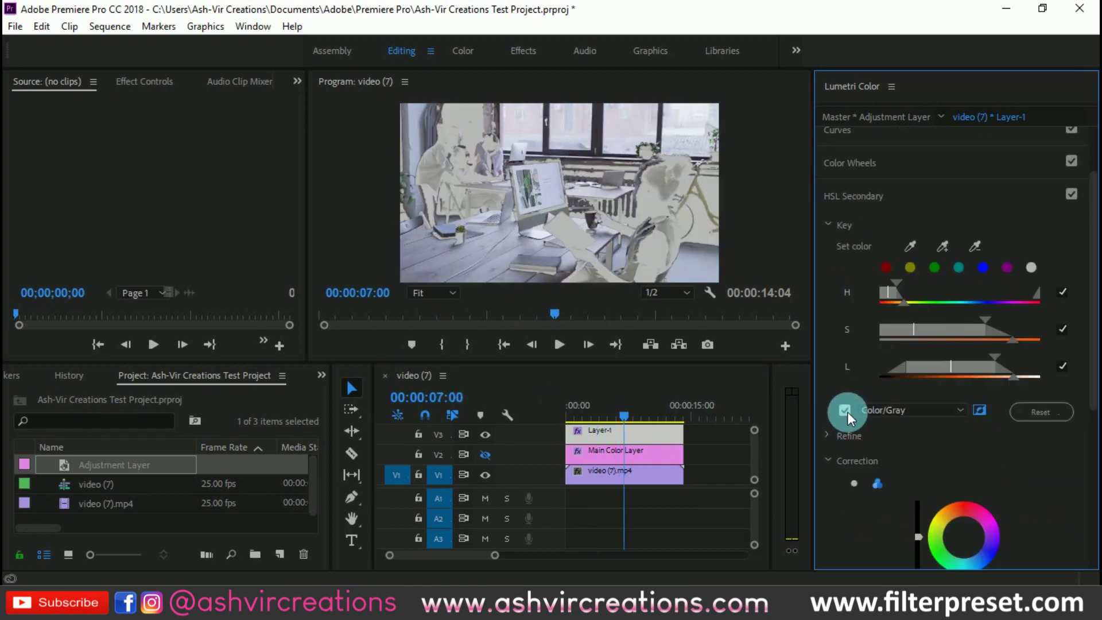
pyautogui.click(979, 409)
pyautogui.click(642, 413)
pyautogui.moveTo(642, 413); pyautogui.dragTo(606, 413)
# Step: Shift the HSL Secondary single correction wheel slightly toward orange-red, and return to the three-way color wheels
pyautogui.scroll(-3, 976, 454)
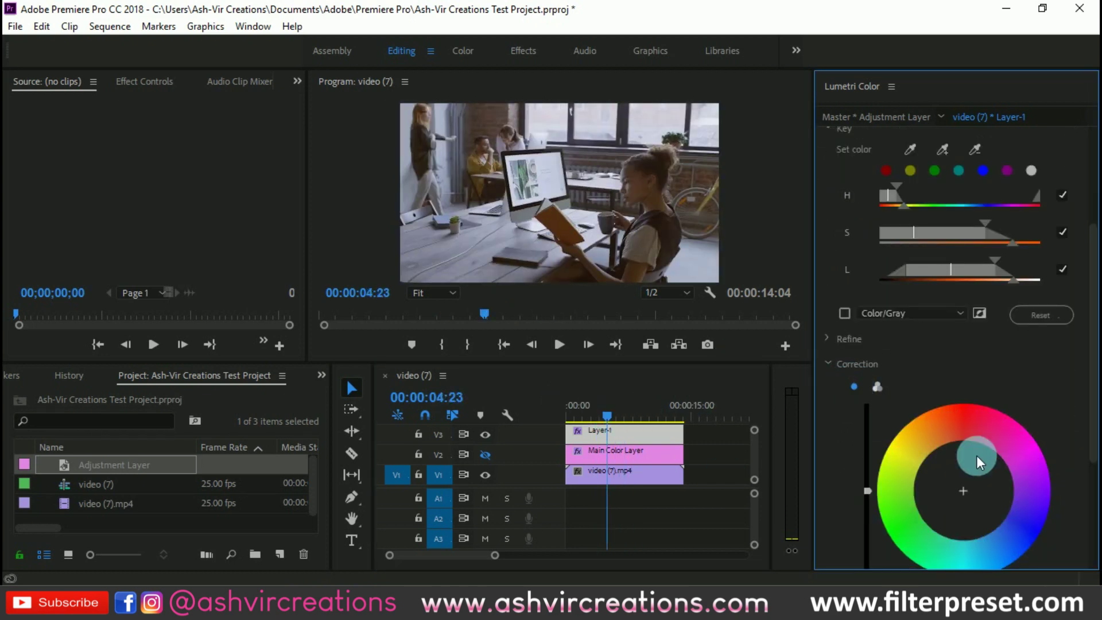
pyautogui.click(854, 322)
pyautogui.moveTo(950, 465); pyautogui.dragTo(958, 418)
pyautogui.scroll(-2, 892, 287)
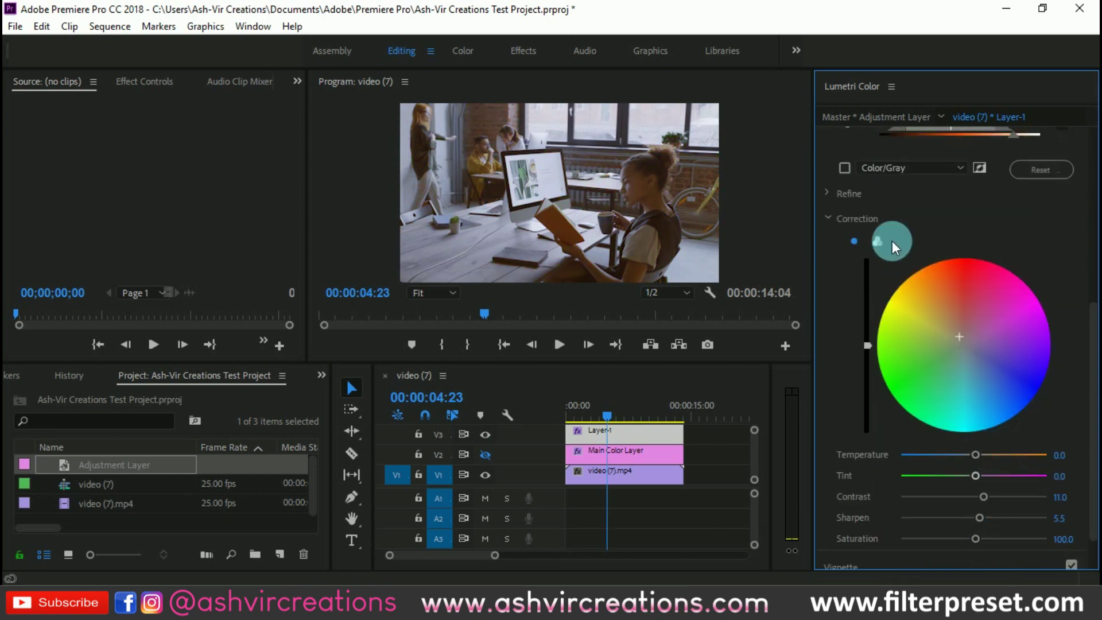
pyautogui.click(877, 241)
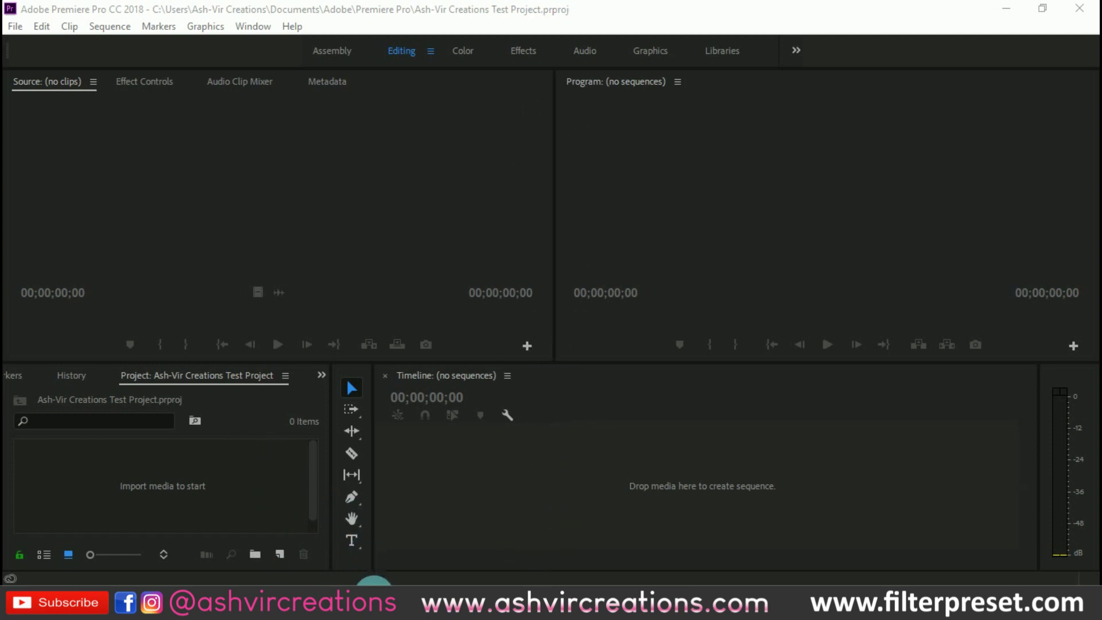
# Step: Import video (7).mp4 from the Color Grading folder and create a sequence from it, with project items shown as a list
pyautogui.click(370, 600)
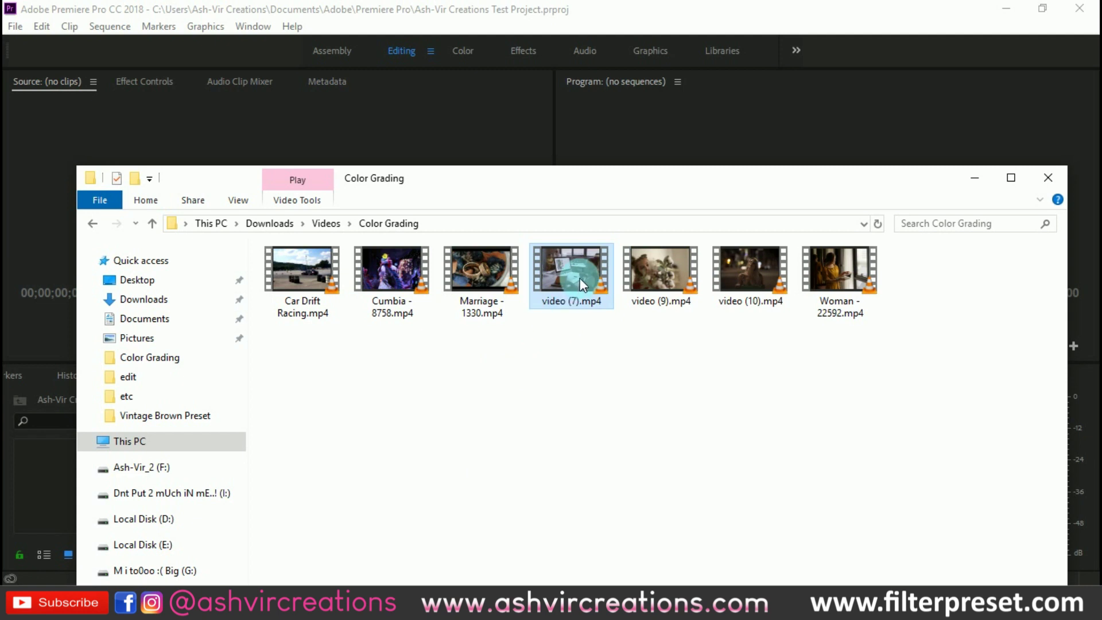
pyautogui.moveTo(728, 187); pyautogui.dragTo(909, 207)
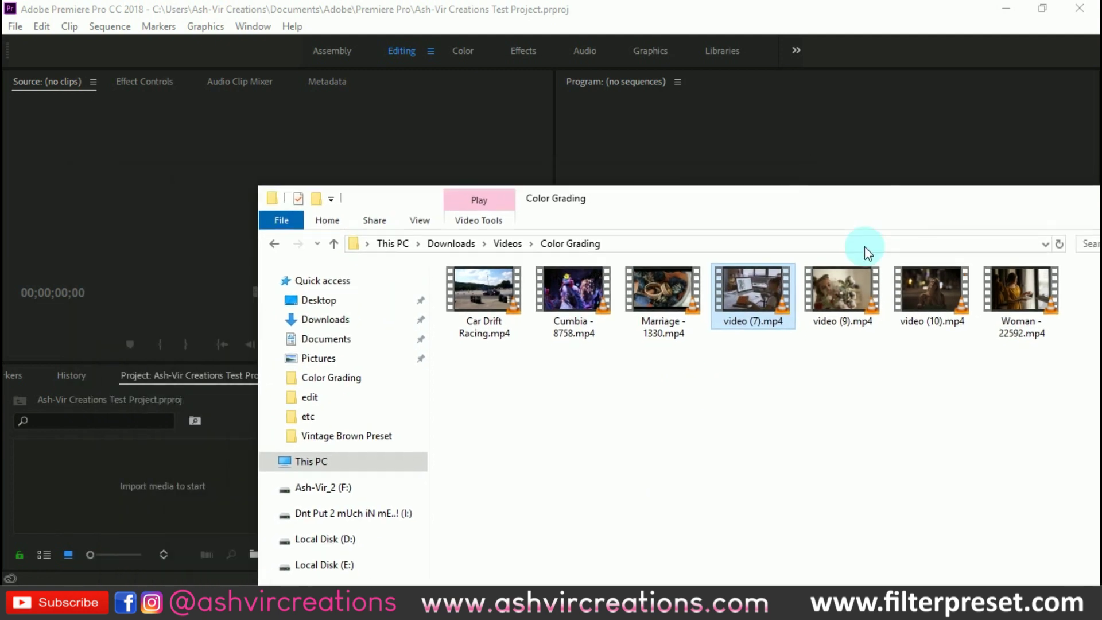
pyautogui.moveTo(756, 284); pyautogui.dragTo(181, 493)
pyautogui.click(370, 11)
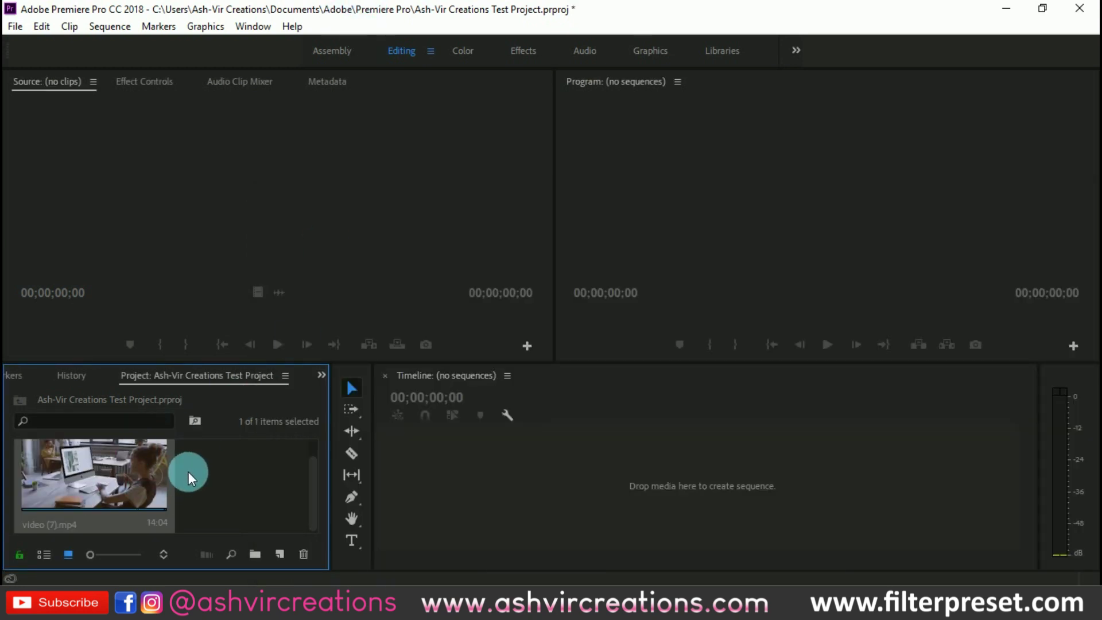
pyautogui.click(44, 555)
pyautogui.moveTo(104, 478); pyautogui.dragTo(391, 463)
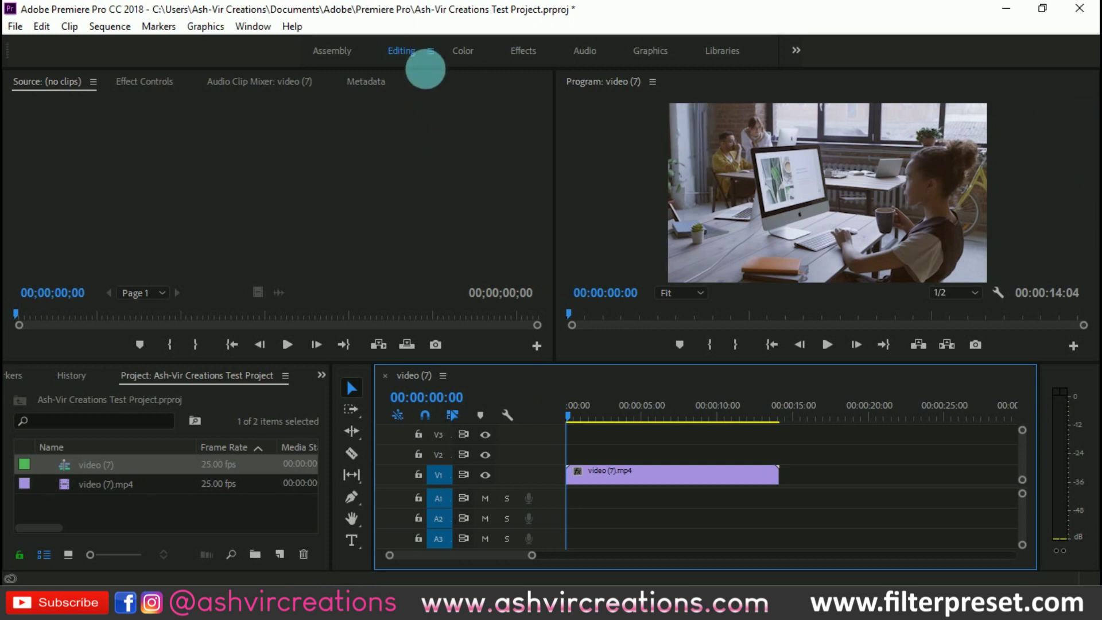
# Step: Show the Lumetri Color panel and resize the workspace so it, the Program monitor and the whole timeline clip have room
pyautogui.click(263, 30)
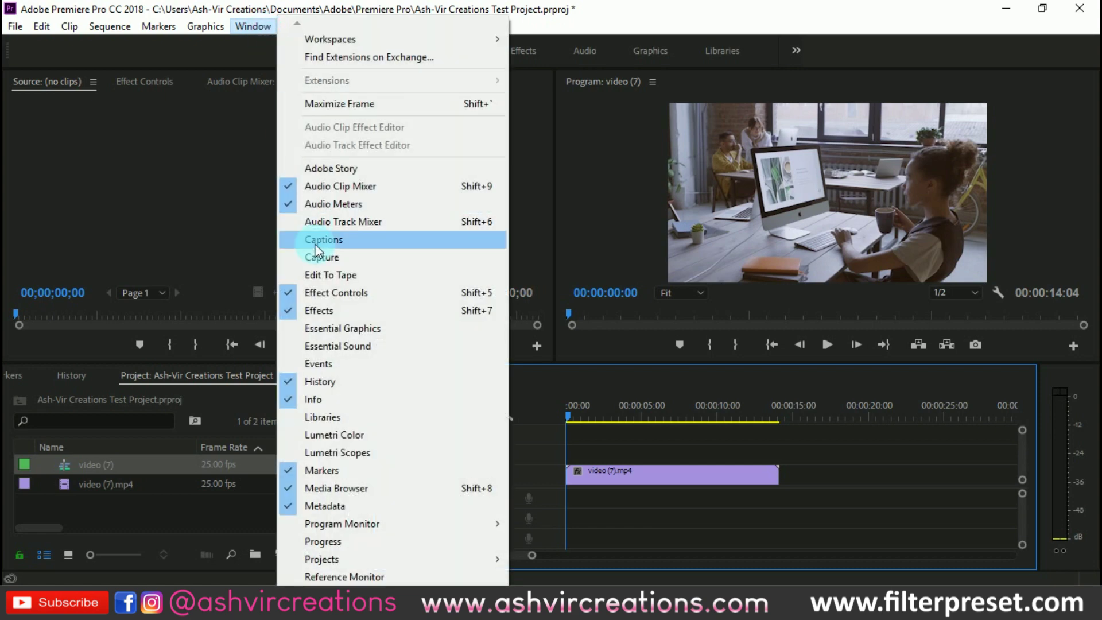
pyautogui.click(342, 434)
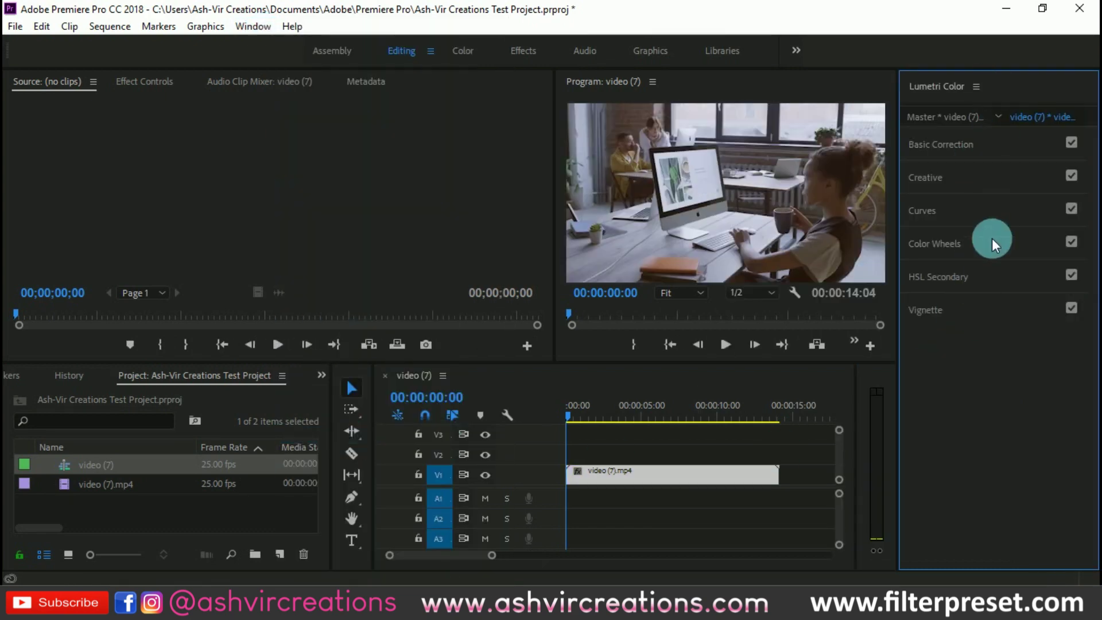
pyautogui.moveTo(559, 243); pyautogui.dragTo(307, 259)
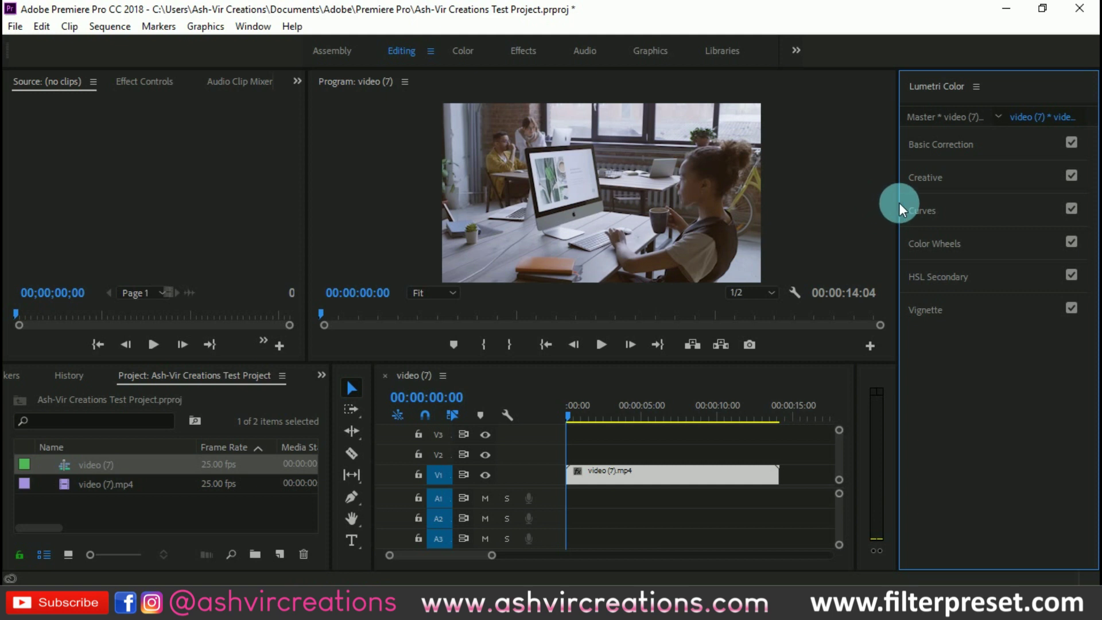
pyautogui.moveTo(898, 202); pyautogui.dragTo(818, 211)
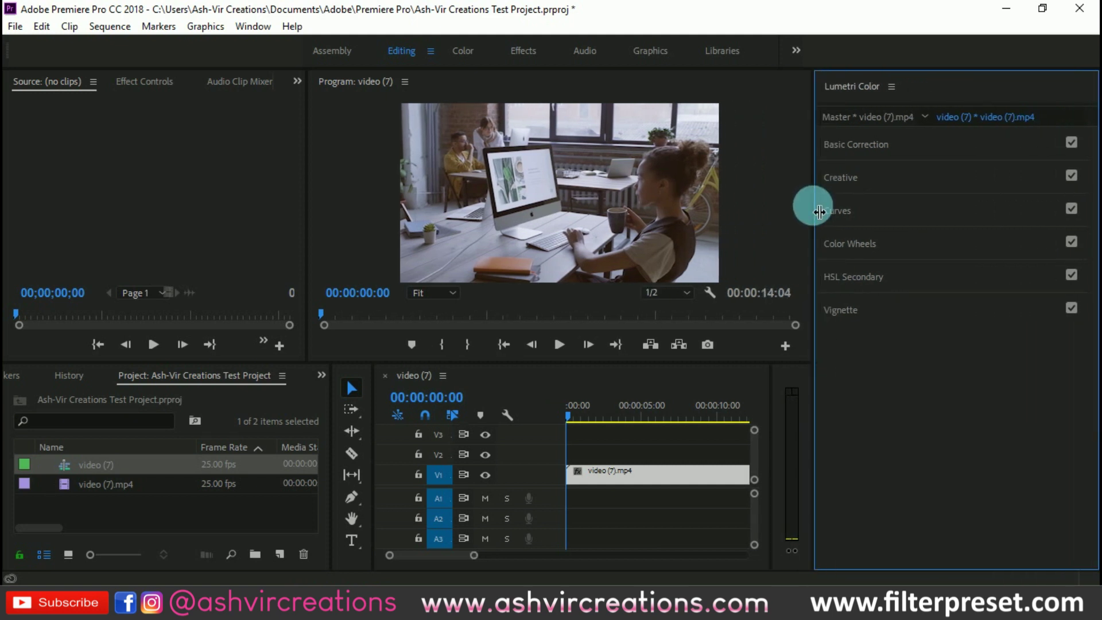
pyautogui.click(842, 328)
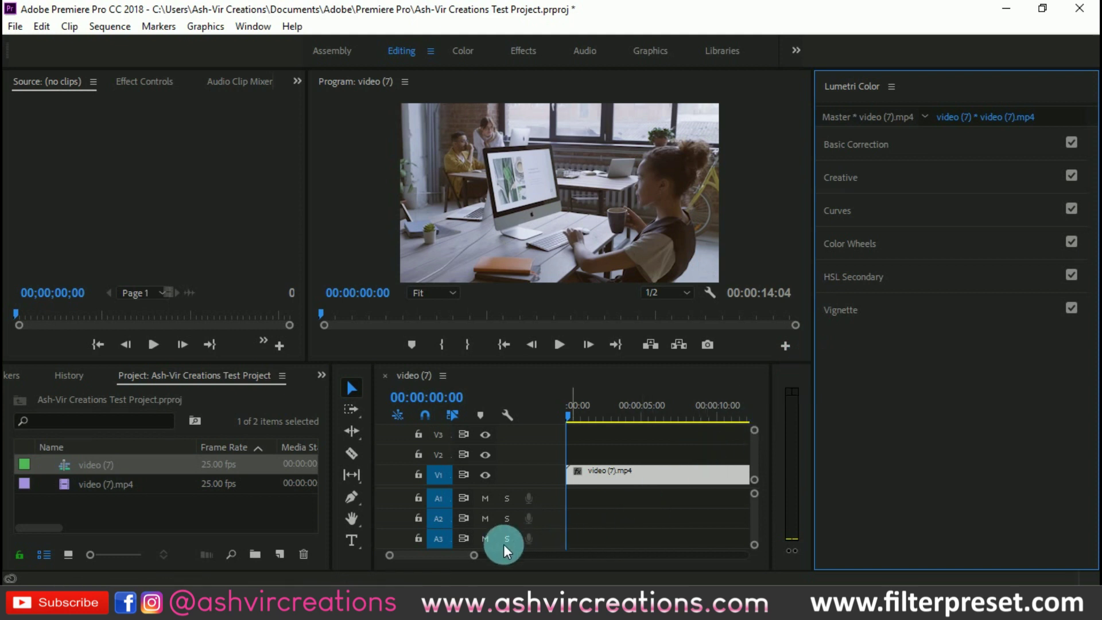
pyautogui.moveTo(474, 555); pyautogui.dragTo(499, 558)
pyautogui.click(877, 283)
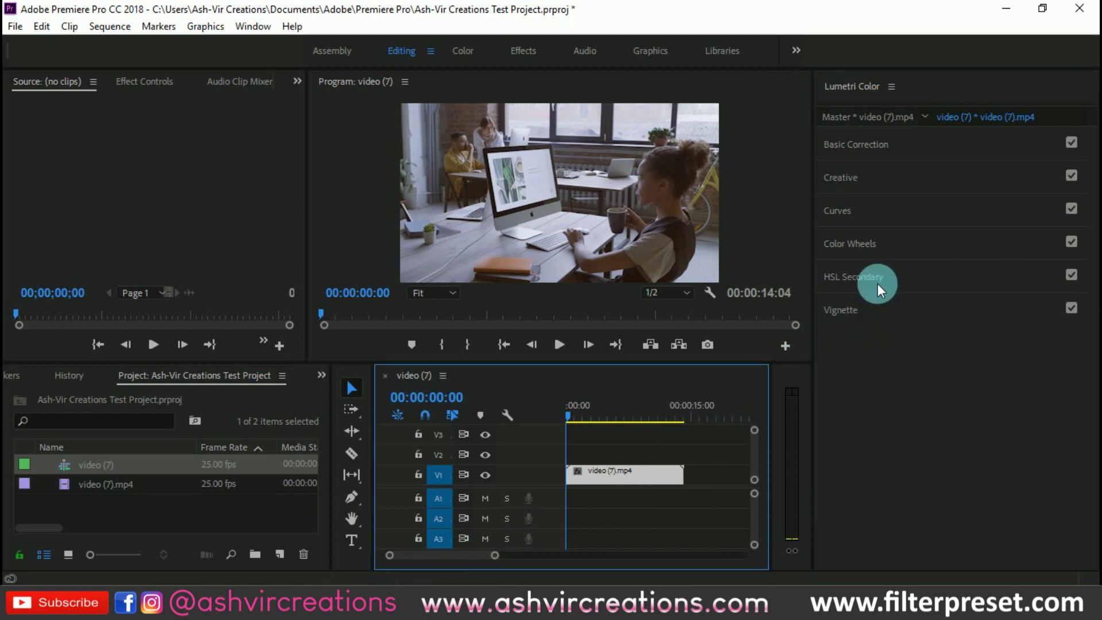
# Step: Move the playhead to 00:00:02:03 and look through the Basic Correction and Creative settings in Lumetri Color
pyautogui.click(584, 412)
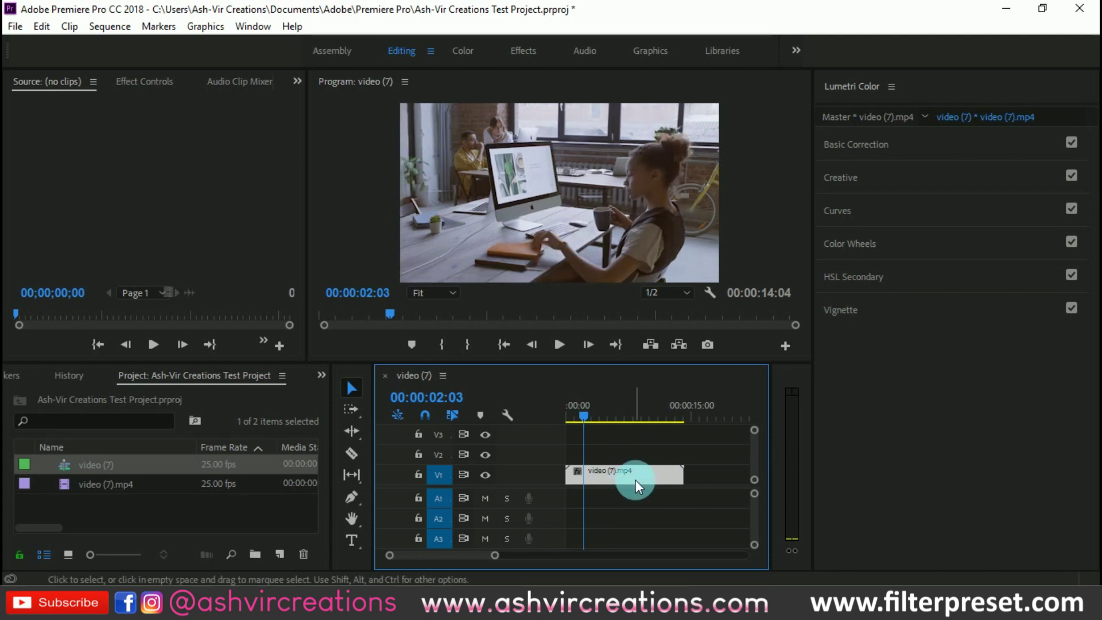
pyautogui.click(913, 151)
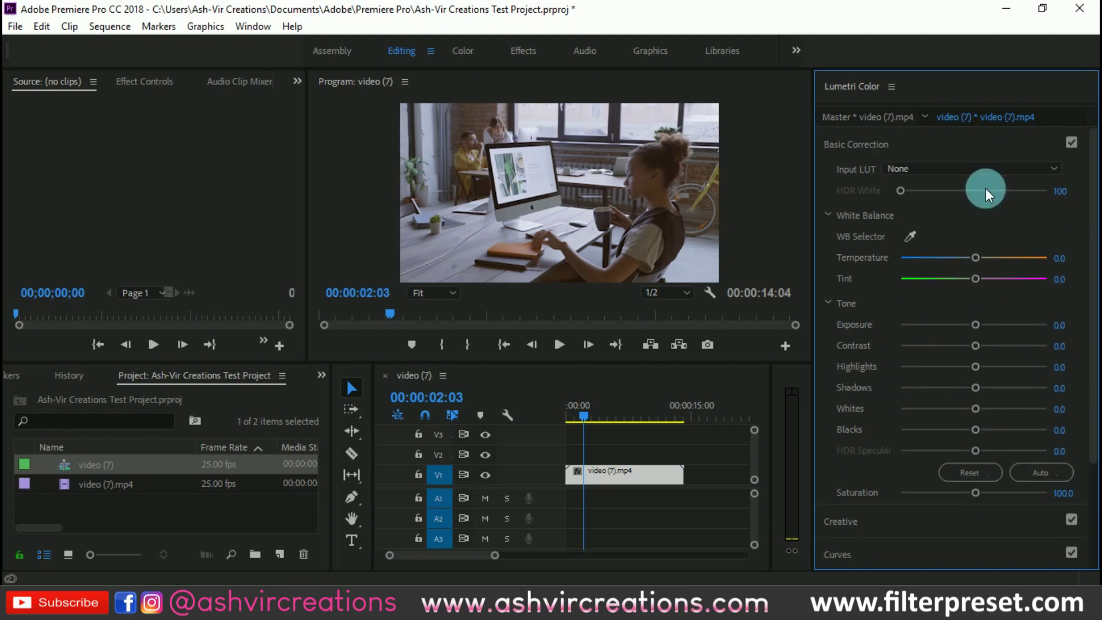
pyautogui.click(934, 146)
pyautogui.click(934, 181)
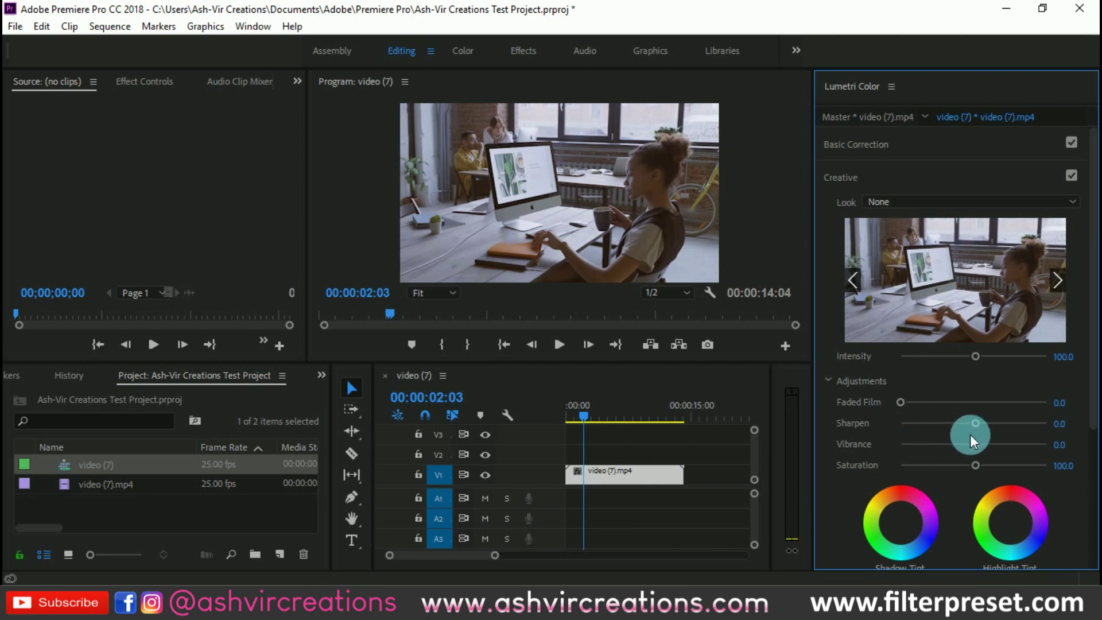
pyautogui.click(925, 180)
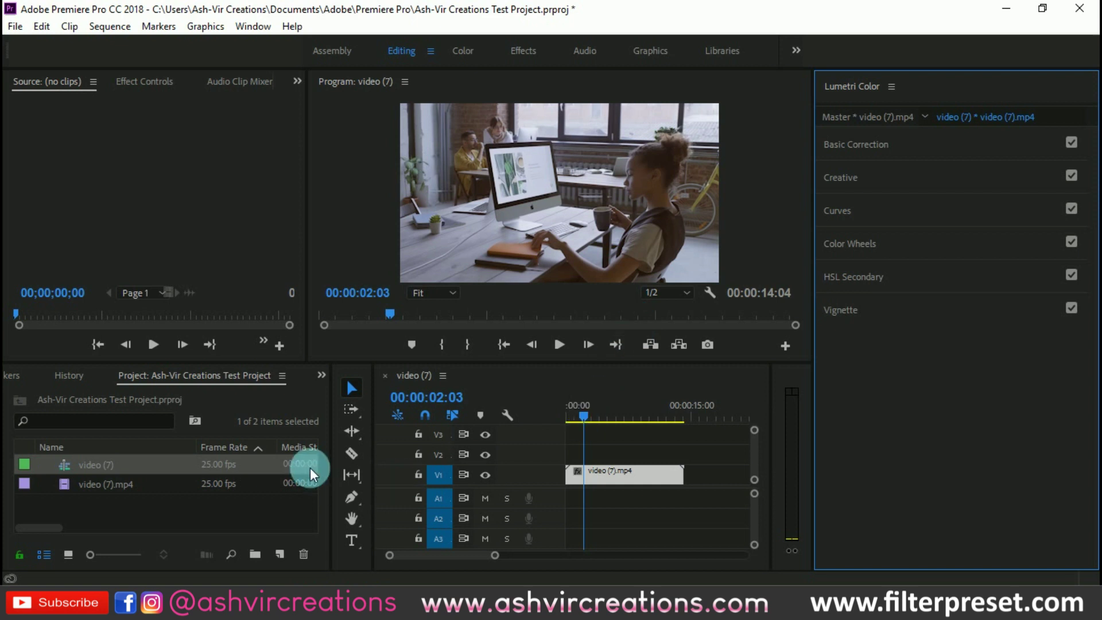
# Step: Create a new adjustment layer in the project with the default settings
pyautogui.click(212, 505)
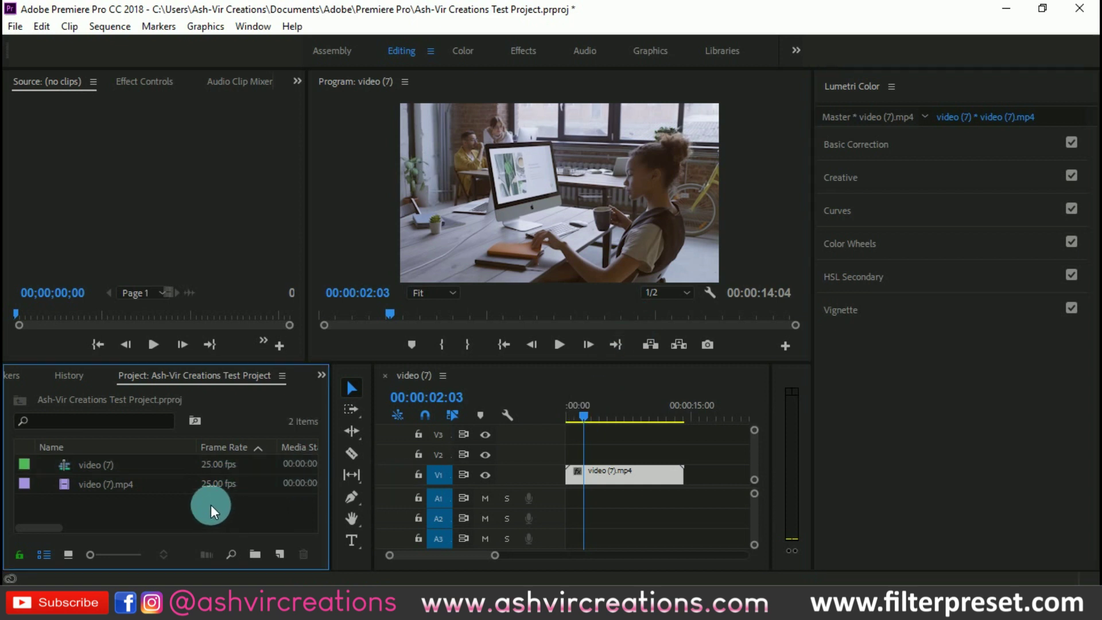
pyautogui.rightClick(170, 515)
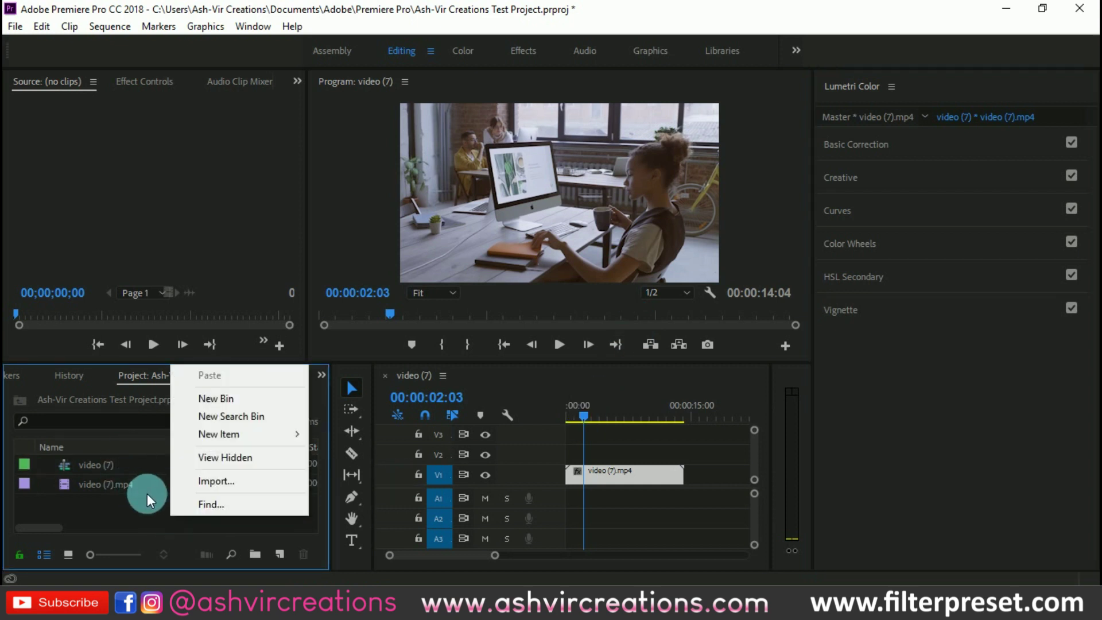
pyautogui.moveTo(226, 433)
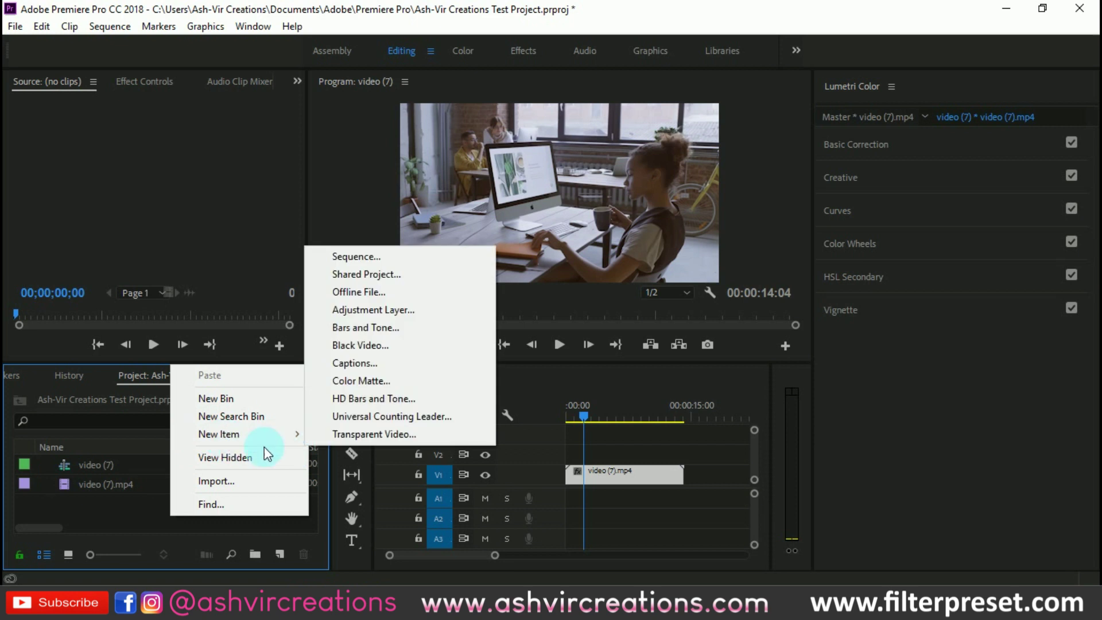
pyautogui.click(362, 319)
pyautogui.click(569, 353)
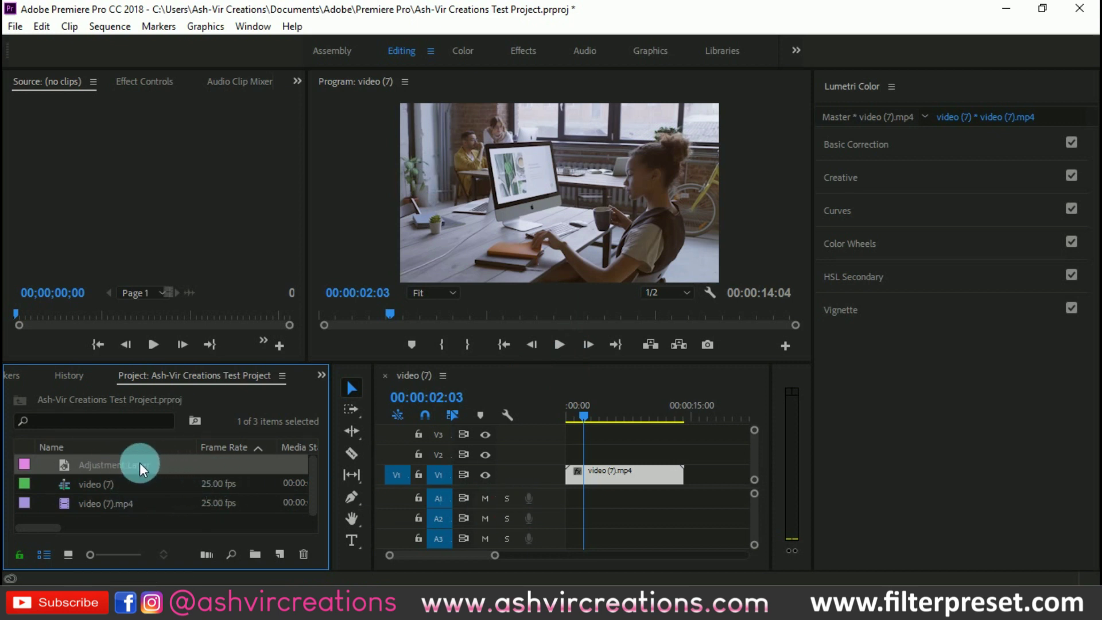
# Step: Place the adjustment layer at the start of track V2 and extend it to the end of video (7).mp4
pyautogui.moveTo(143, 464); pyautogui.dragTo(570, 453)
pyautogui.click(595, 455)
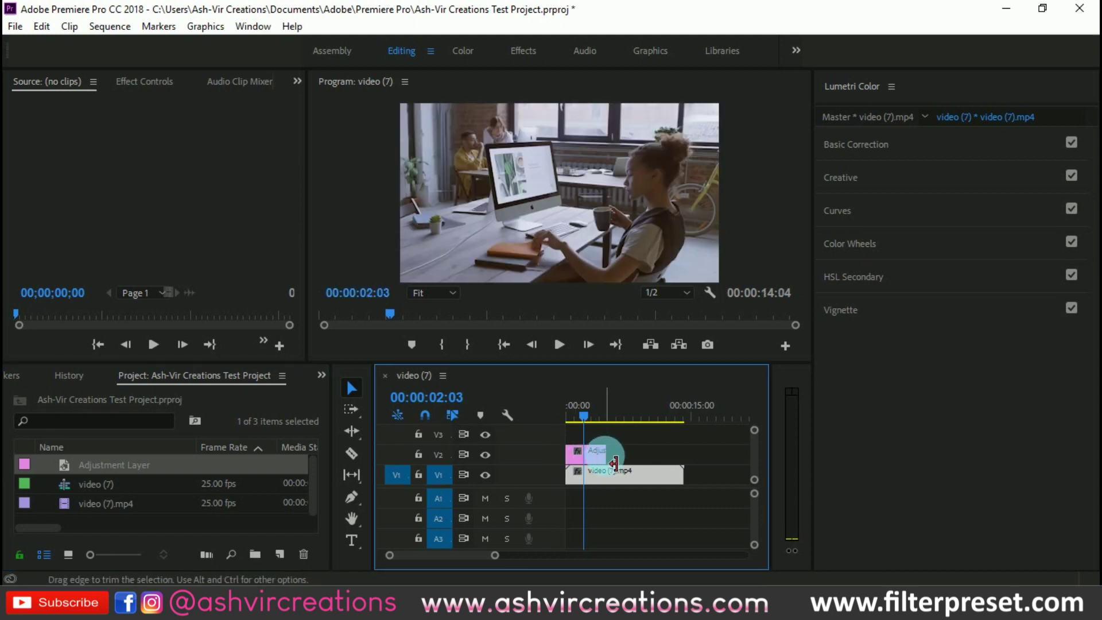
pyautogui.moveTo(616, 463); pyautogui.dragTo(689, 460)
pyautogui.click(654, 453)
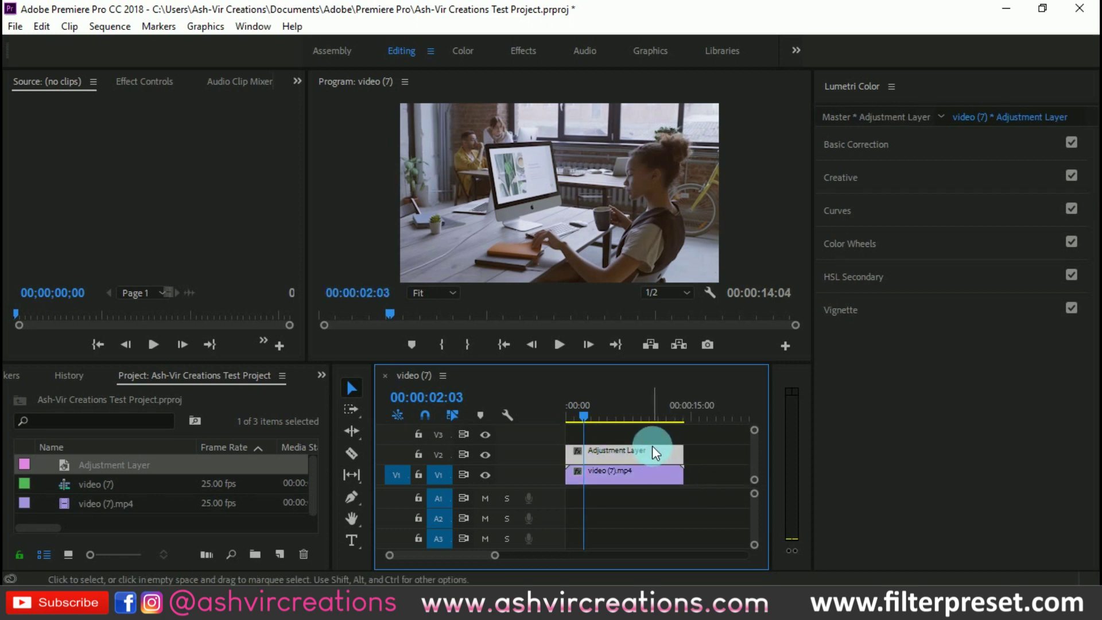
pyautogui.click(125, 466)
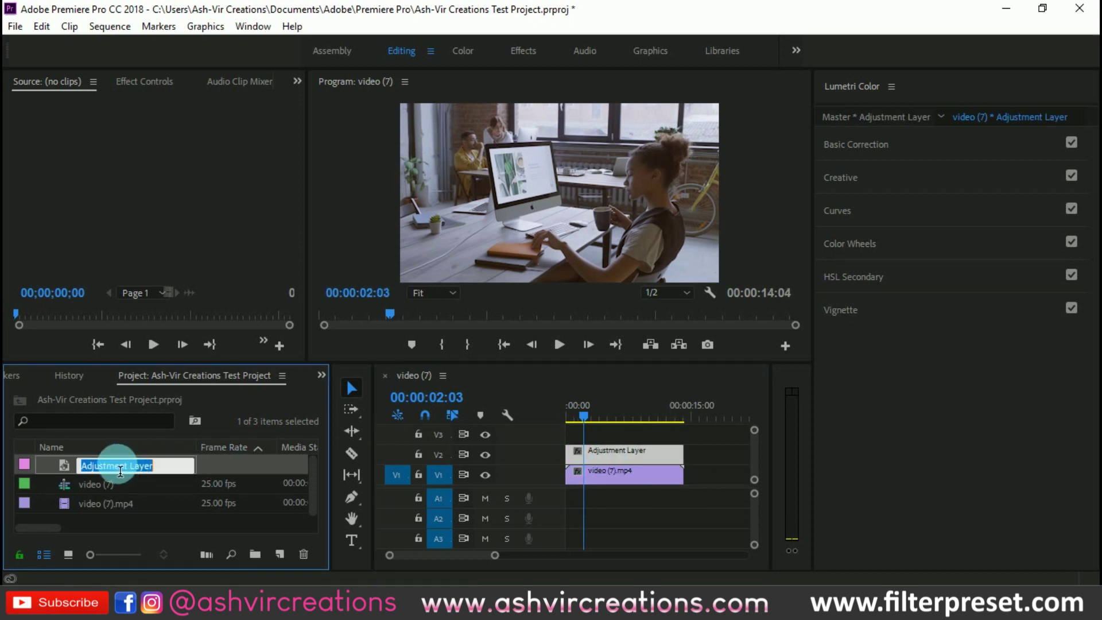
pyautogui.click(212, 466)
pyautogui.click(138, 465)
pyautogui.click(211, 466)
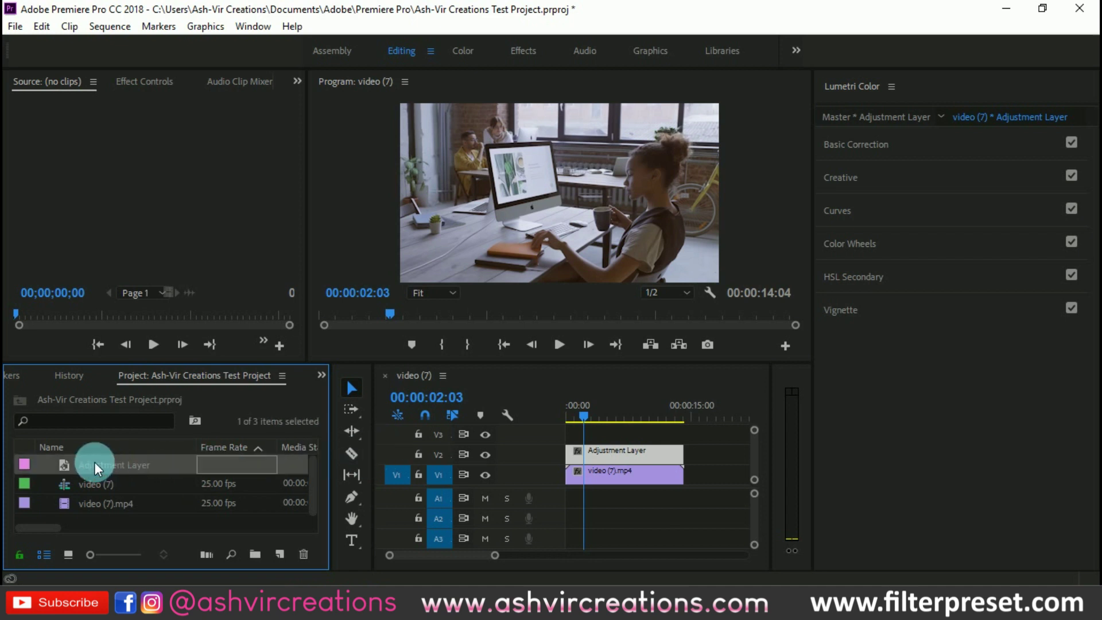
# Step: Add another adjustment layer on track V3 spanning the full length of the video clip and rename it Layer-1
pyautogui.moveTo(94, 463); pyautogui.dragTo(569, 434)
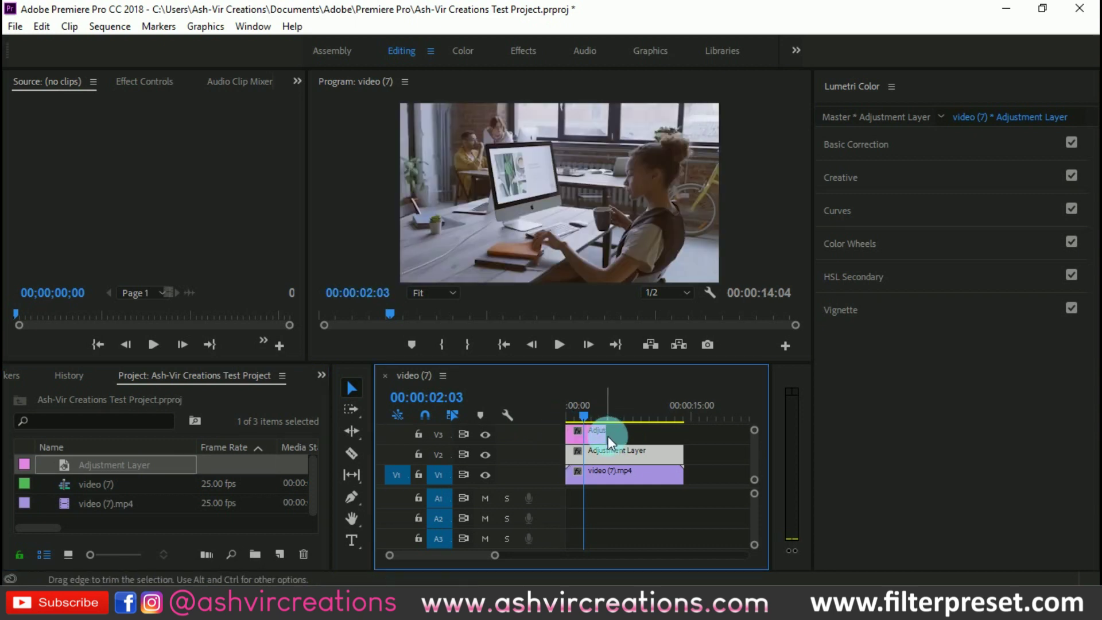
pyautogui.rightClick(598, 436)
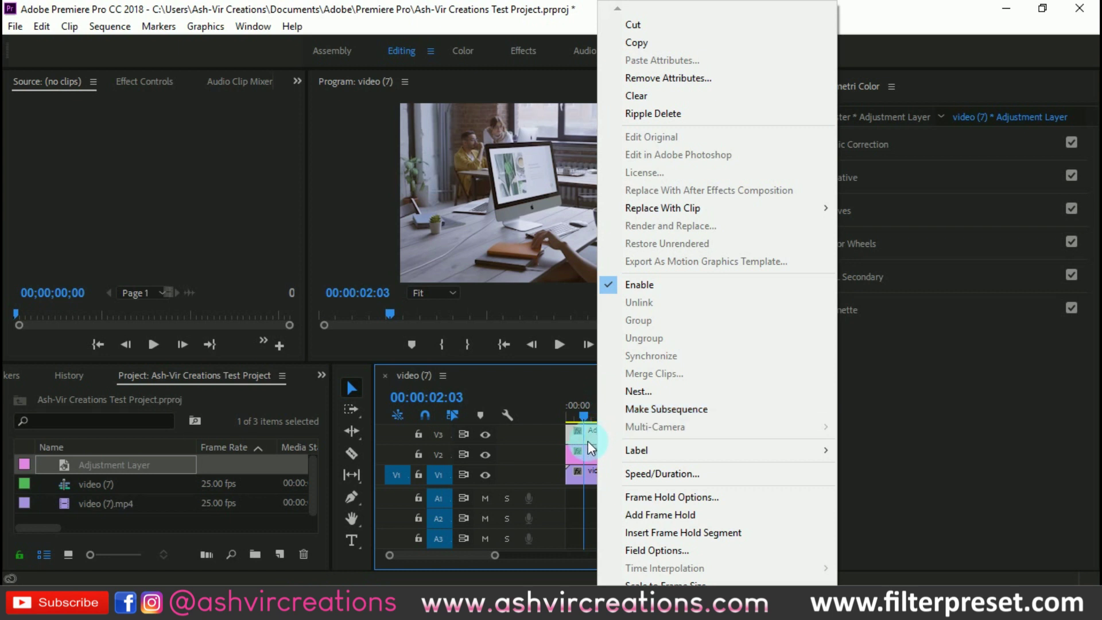
pyautogui.moveTo(618, 583)
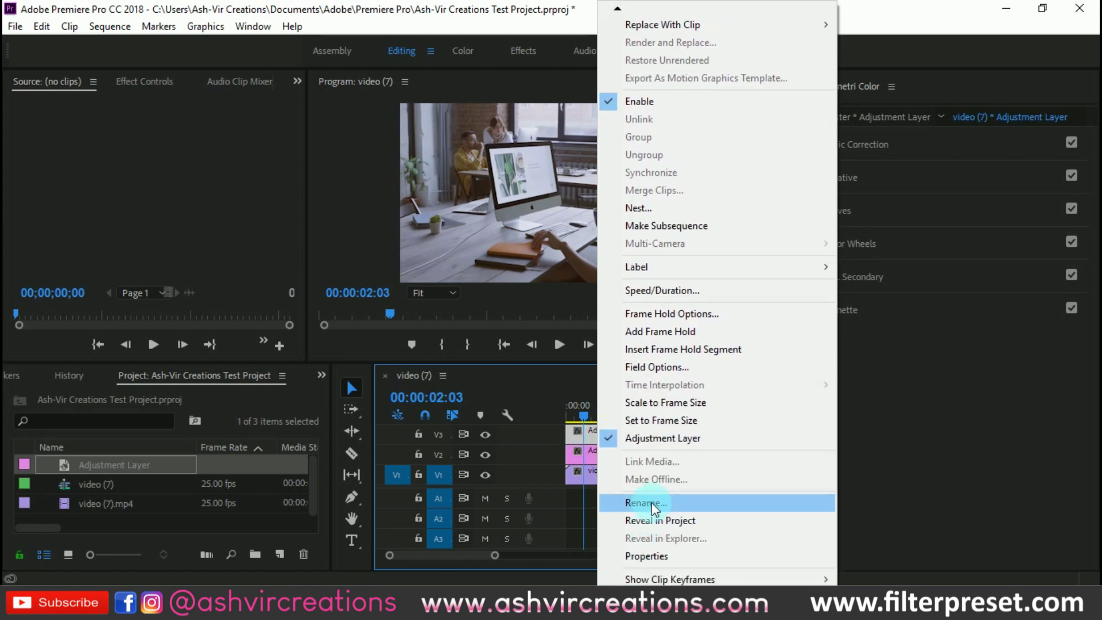
pyautogui.click(651, 501)
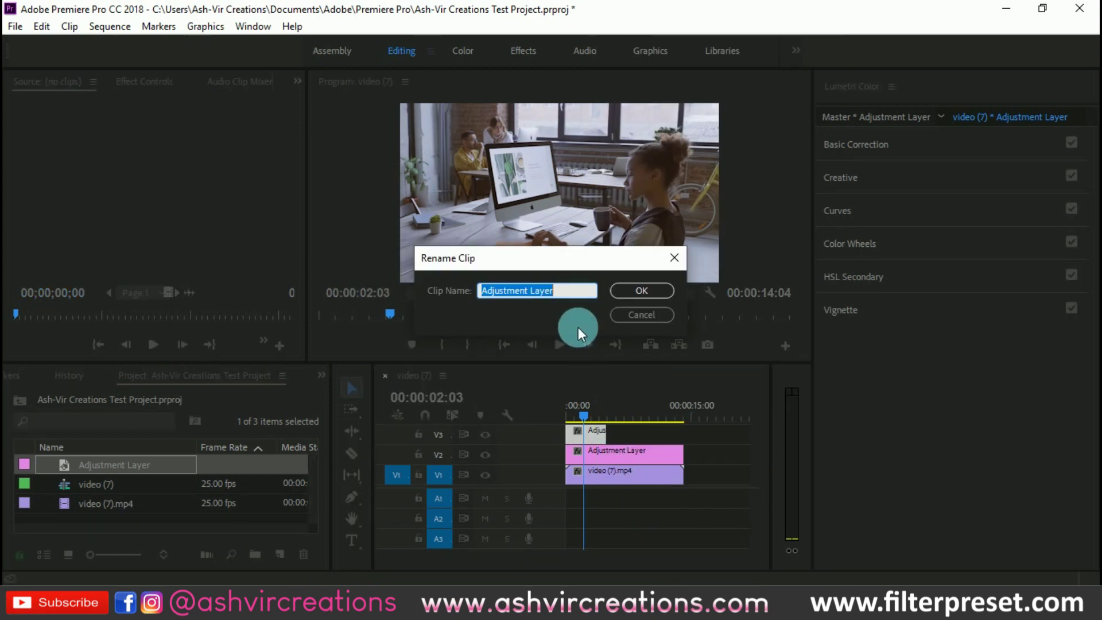
pyautogui.write('Lay')
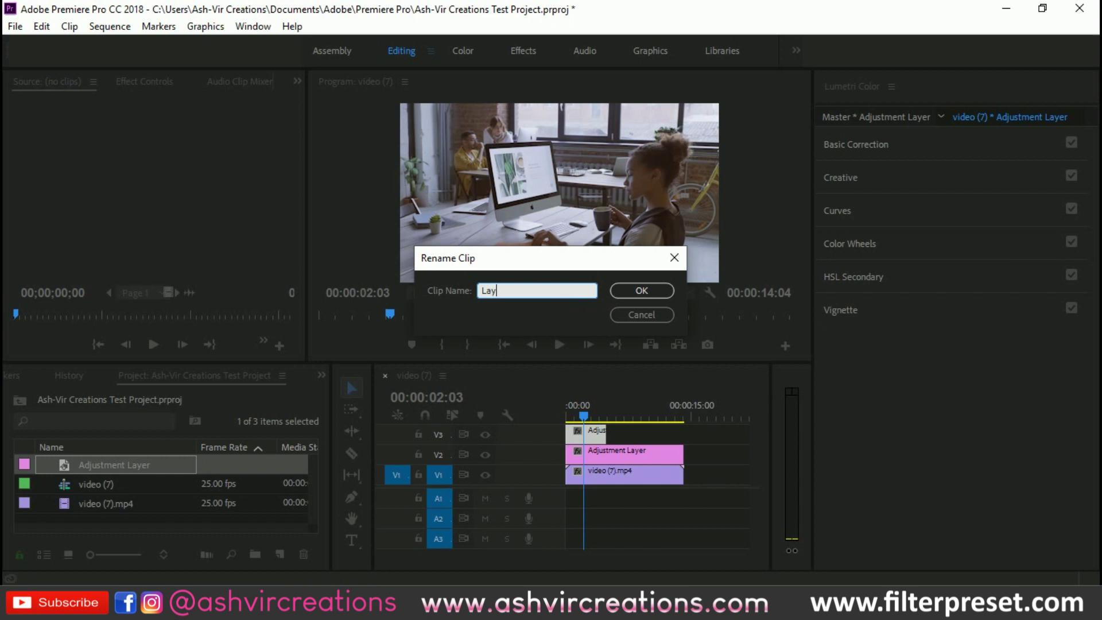
pyautogui.write('er-1')
pyautogui.click(637, 293)
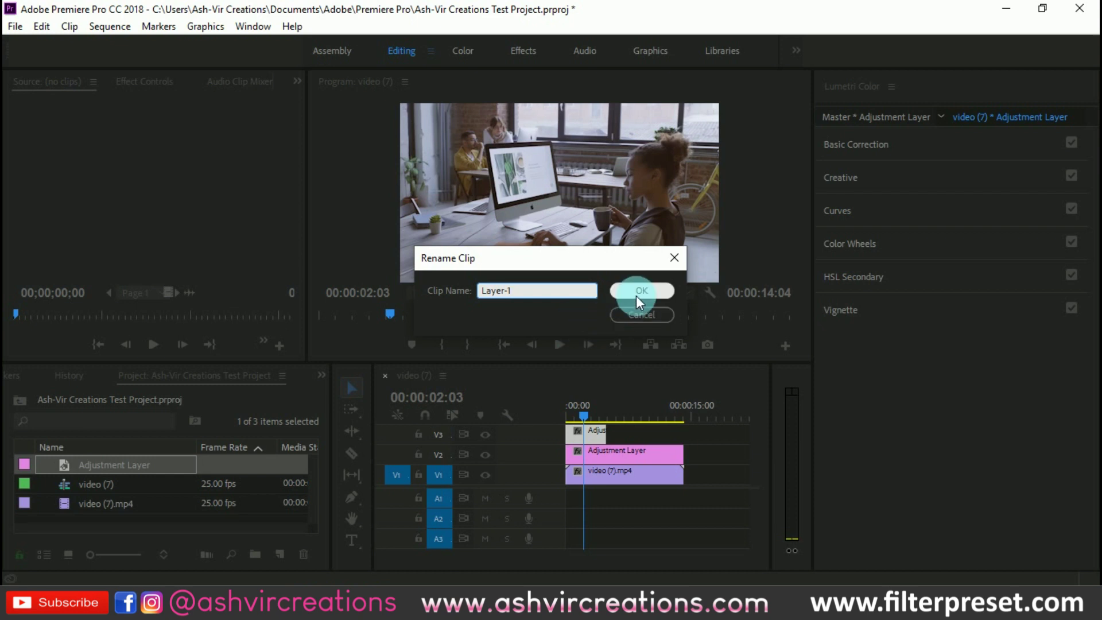
pyautogui.moveTo(605, 437); pyautogui.dragTo(682, 435)
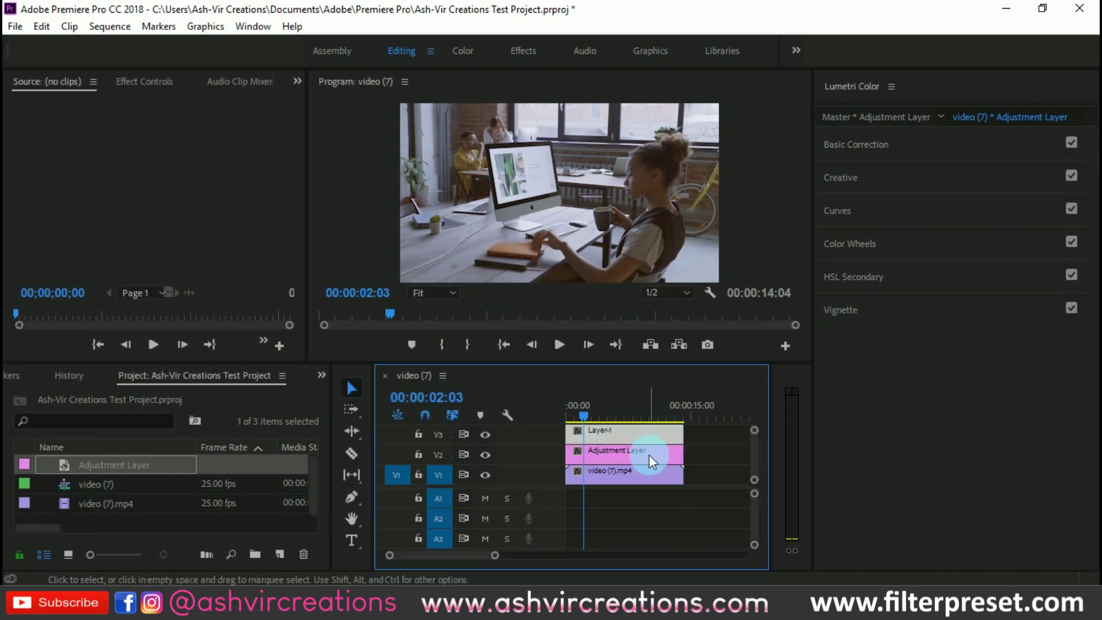
# Step: Rename the adjustment layer on track V2 as Main Color Layer
pyautogui.click(648, 453)
pyautogui.rightClick(648, 452)
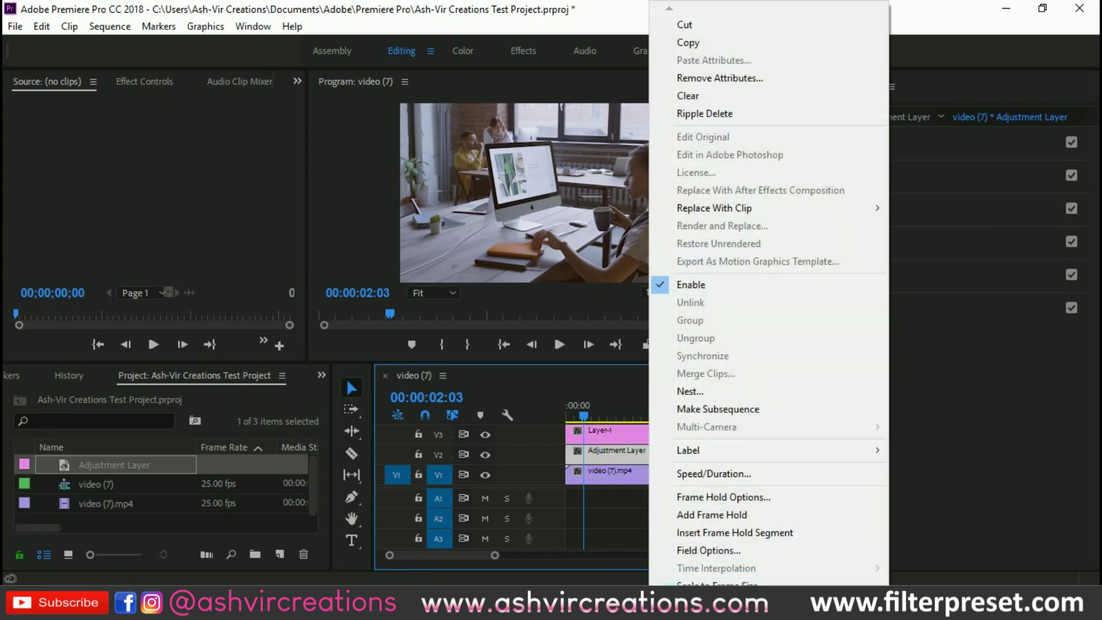
pyautogui.scroll(-5, 696, 552)
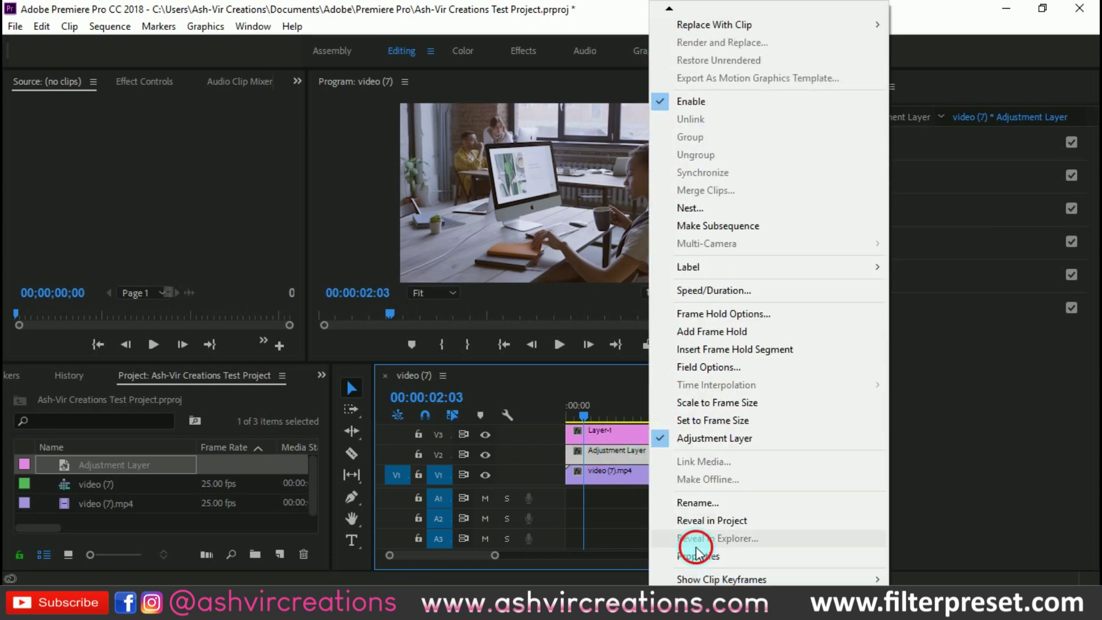
pyautogui.click(699, 503)
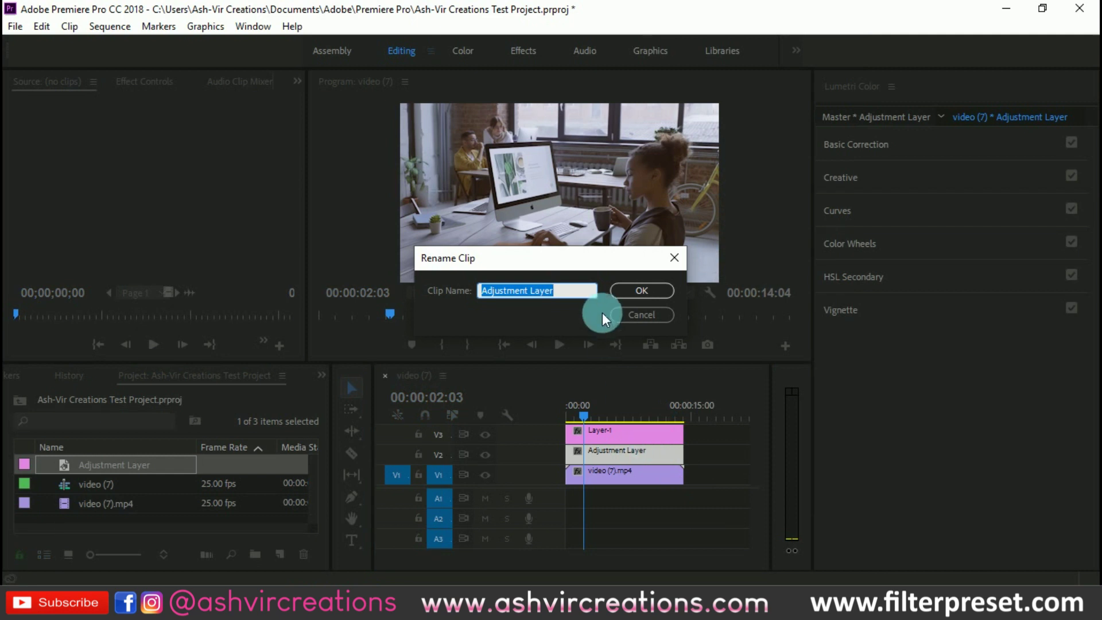
pyautogui.write('Main')
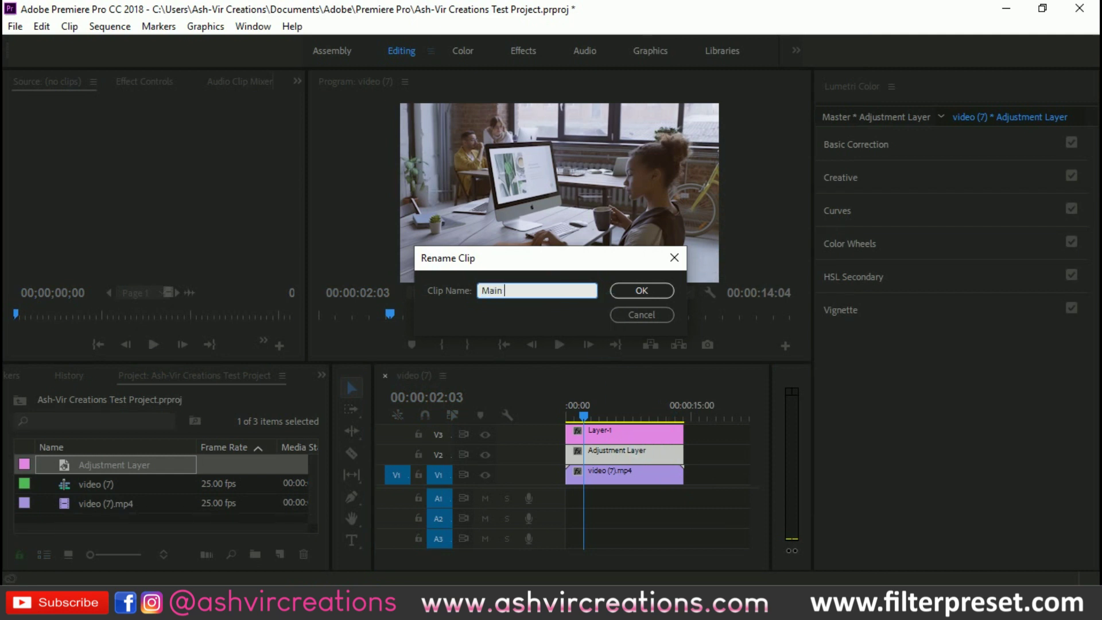
pyautogui.write(' Color Lat')
pyautogui.press('BackSpace')
pyautogui.write('yer')
pyautogui.click(650, 290)
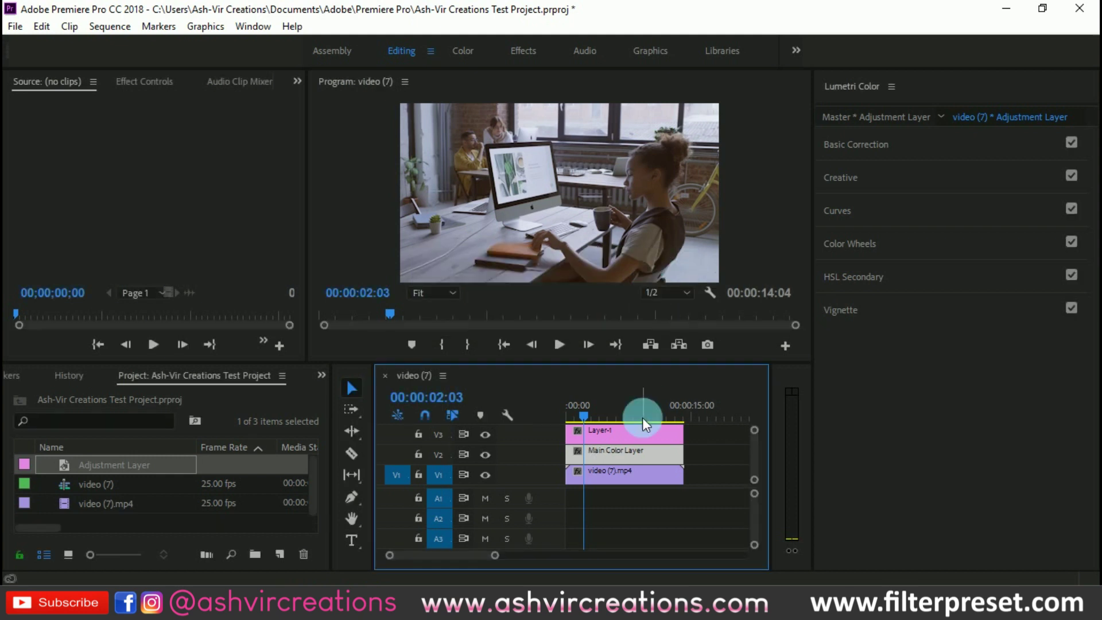
# Step: Turn off the output of track V3 so that Layer-1 is hidden
pyautogui.click(699, 438)
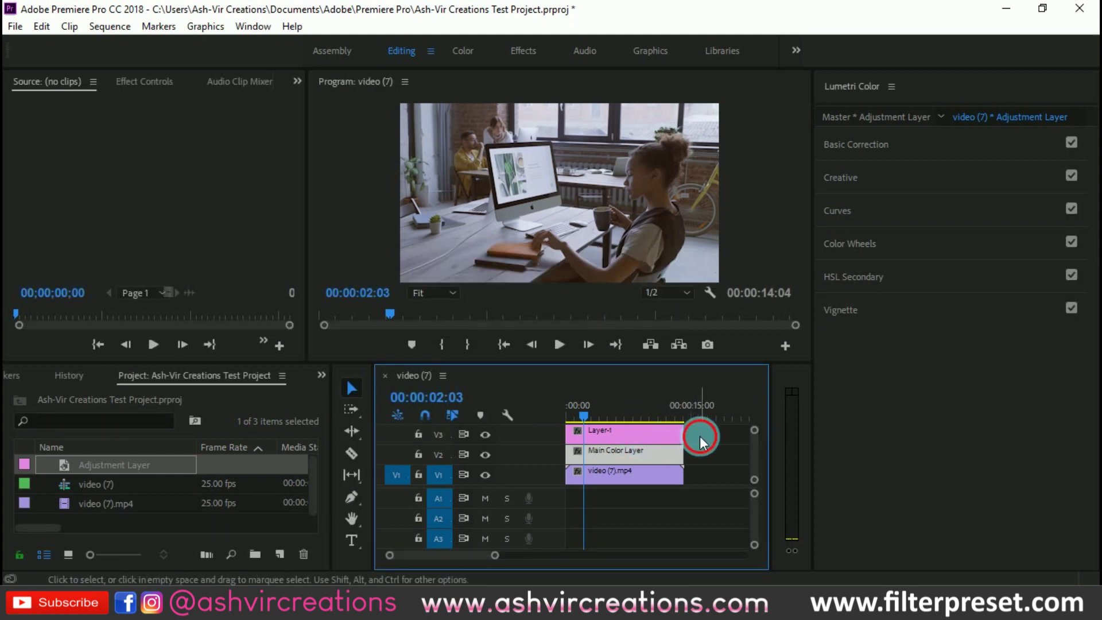
pyautogui.click(662, 434)
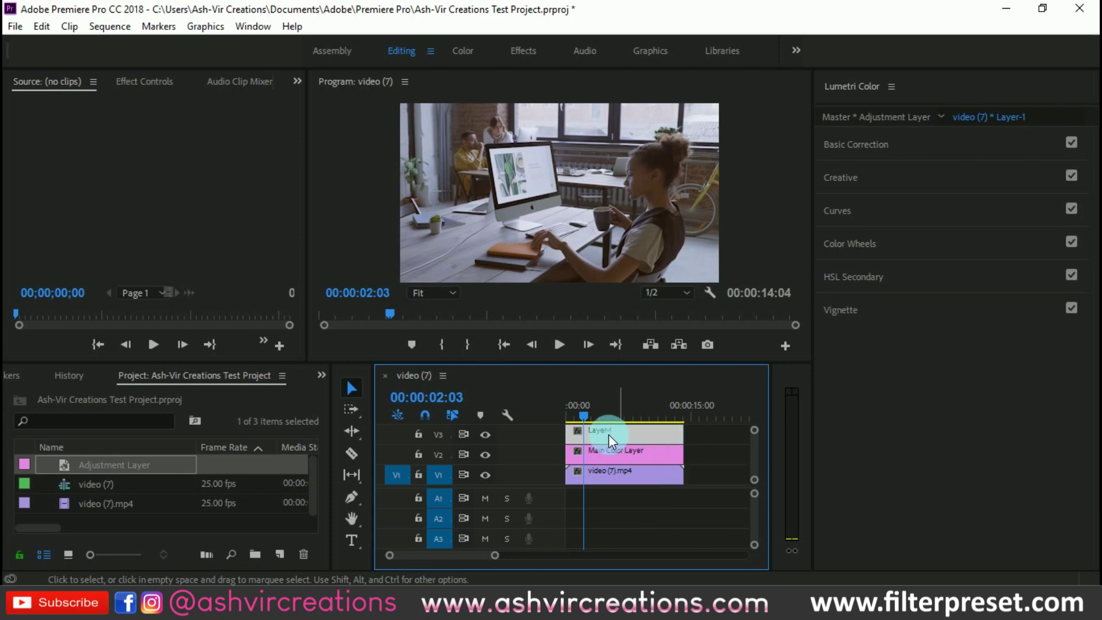
pyautogui.click(485, 435)
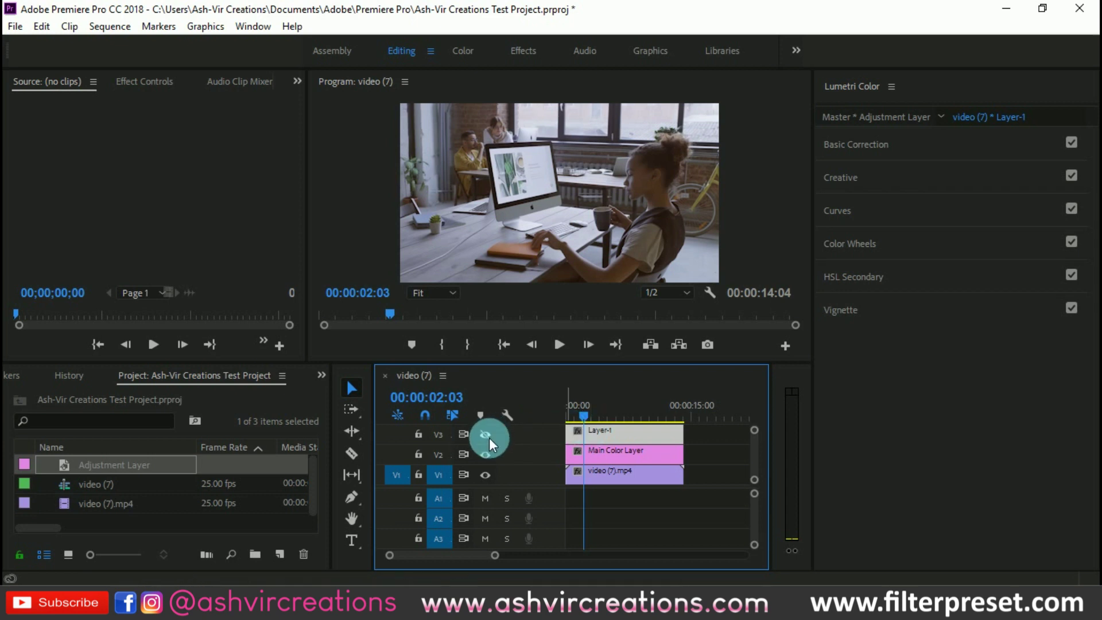
pyautogui.click(486, 438)
pyautogui.click(598, 435)
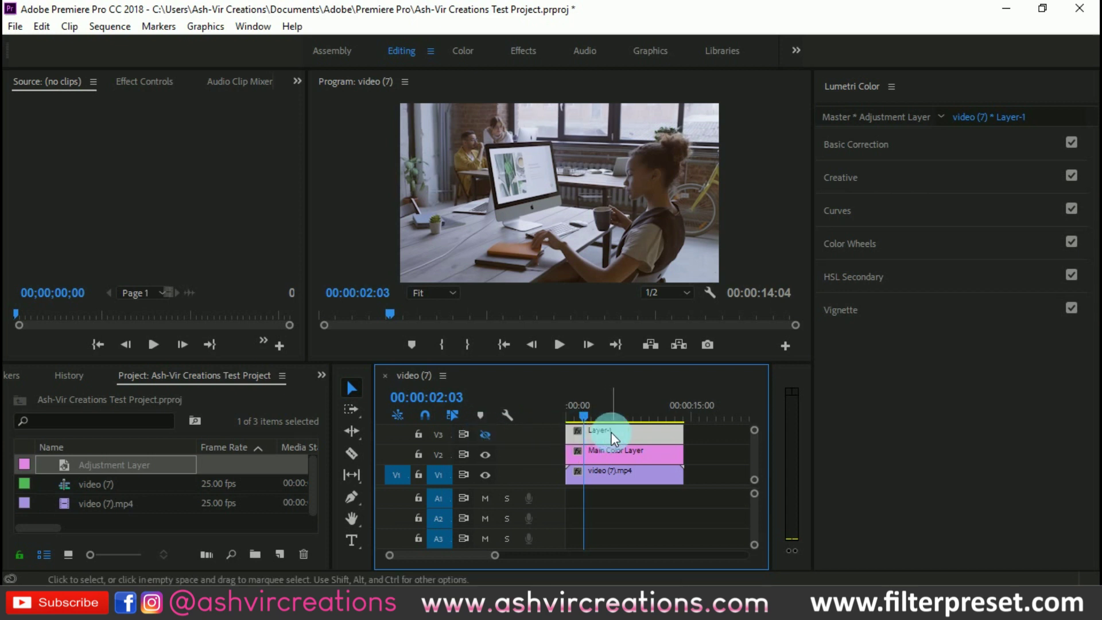
# Step: Select Main Color Layer and play the sequence from near its start to review the footage
pyautogui.click(608, 456)
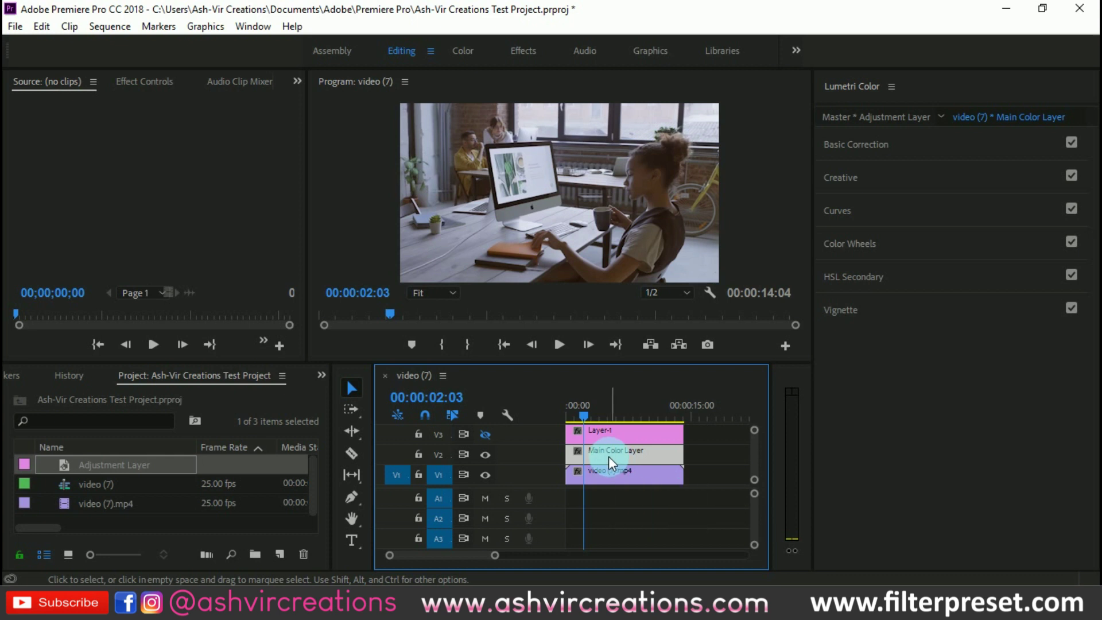
pyautogui.click(584, 410)
pyautogui.moveTo(586, 412)
pyautogui.mouseDown()
pyautogui.moveTo(624, 413)
pyautogui.moveTo(576, 421)
pyautogui.mouseUp()
pyautogui.click(616, 449)
pyautogui.press('space')
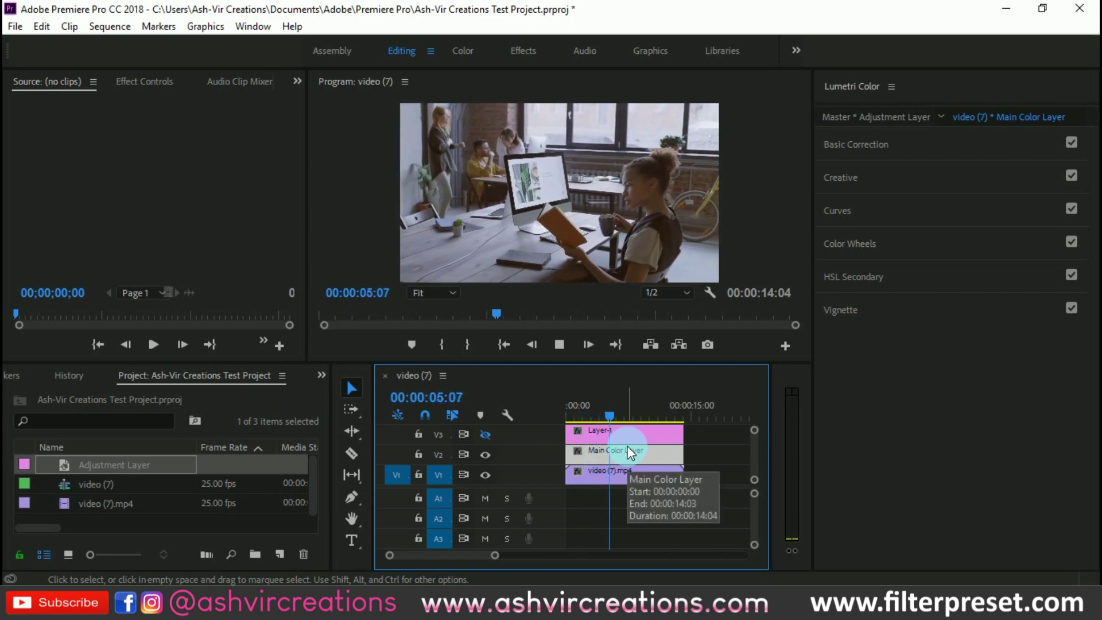
pyautogui.press('space')
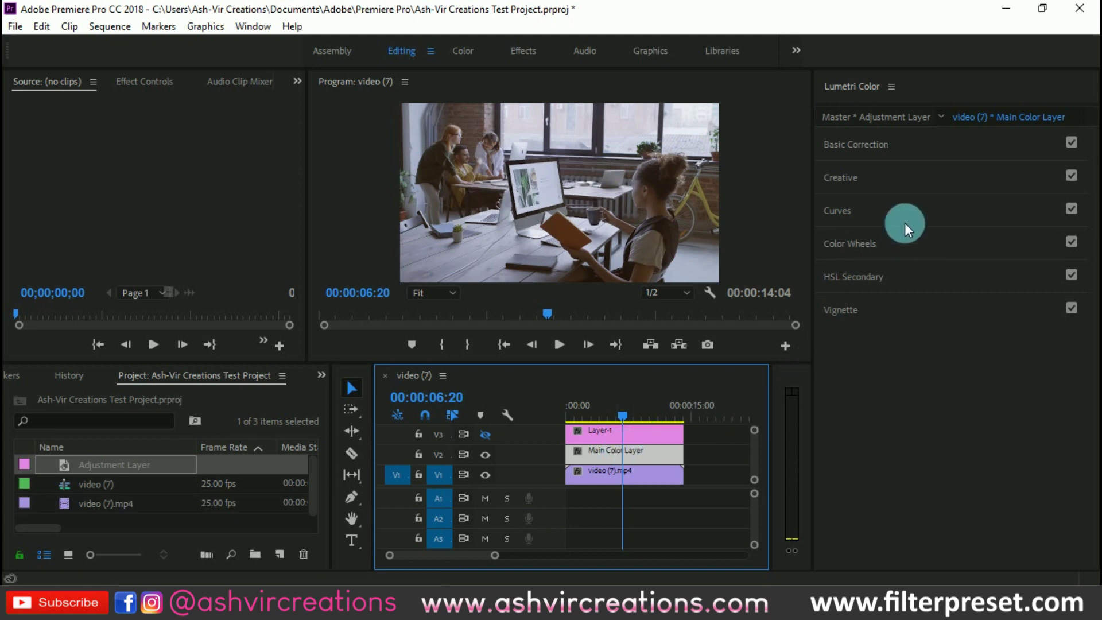
# Step: At 00:00:05:19, start an HSL Secondary key on Main Color Layer by adding skin samples from the seated woman's face, checking the Color/Gray mask
pyautogui.click(902, 276)
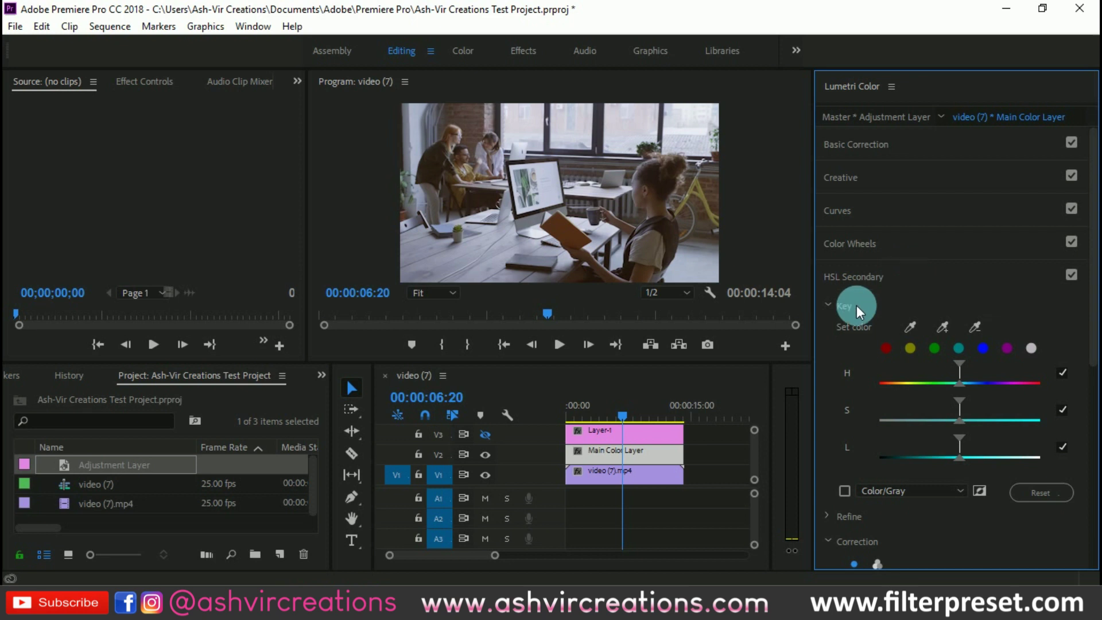
pyautogui.moveTo(623, 419); pyautogui.dragTo(614, 411)
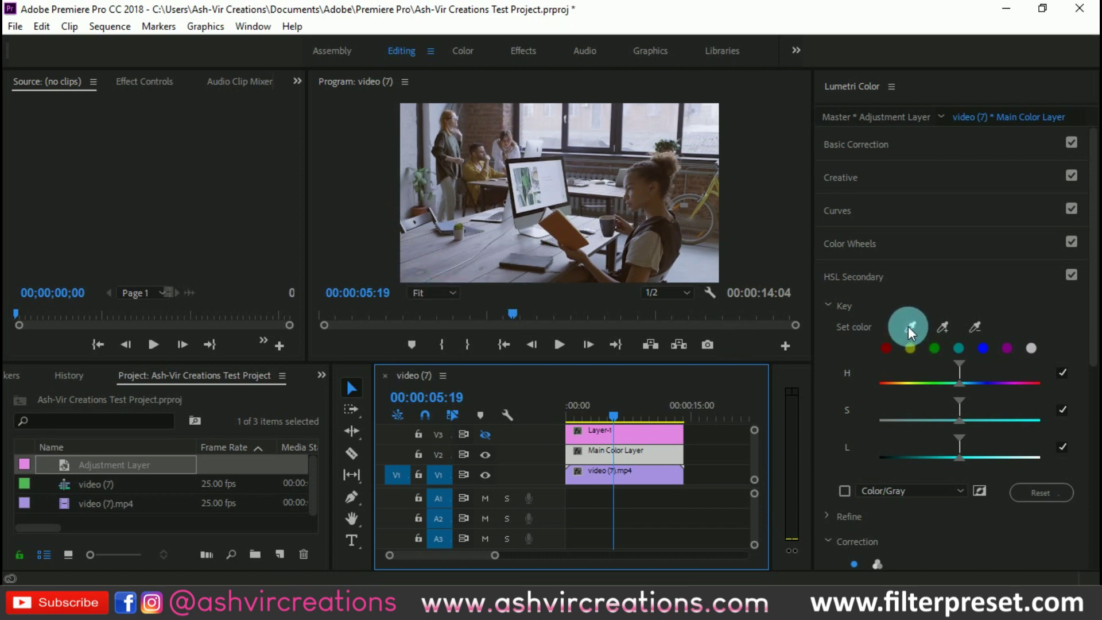
pyautogui.click(941, 327)
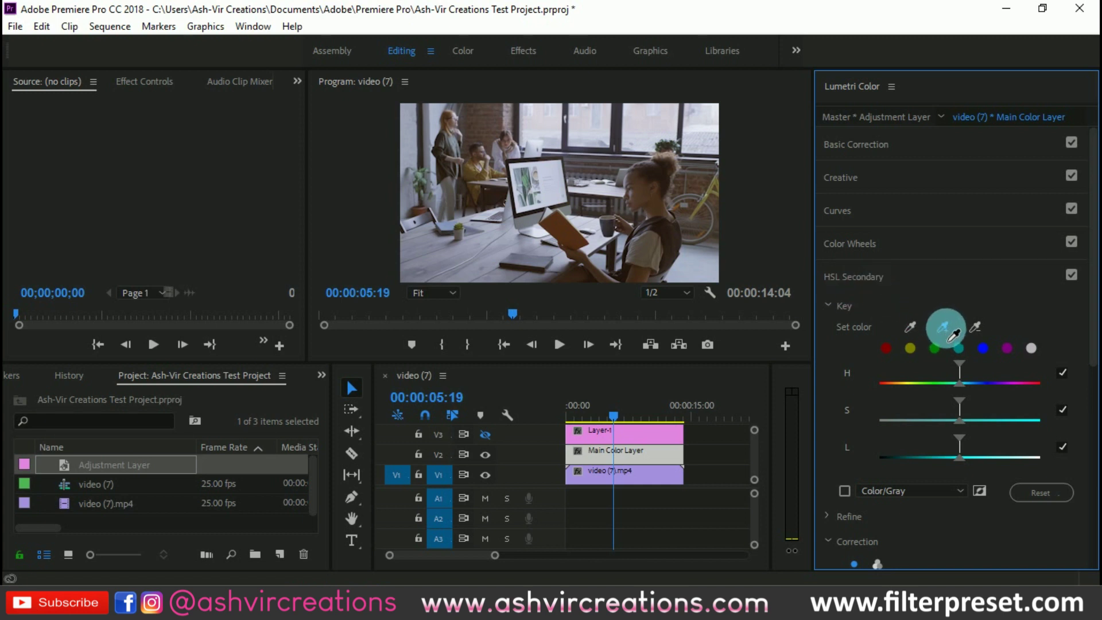
pyautogui.click(645, 199)
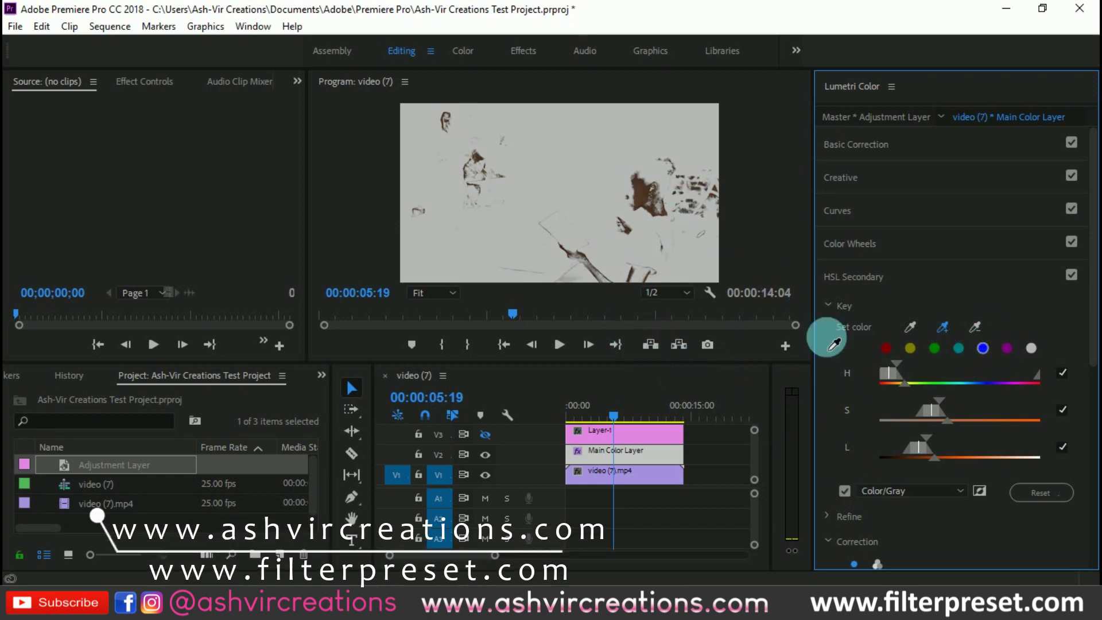
pyautogui.click(943, 327)
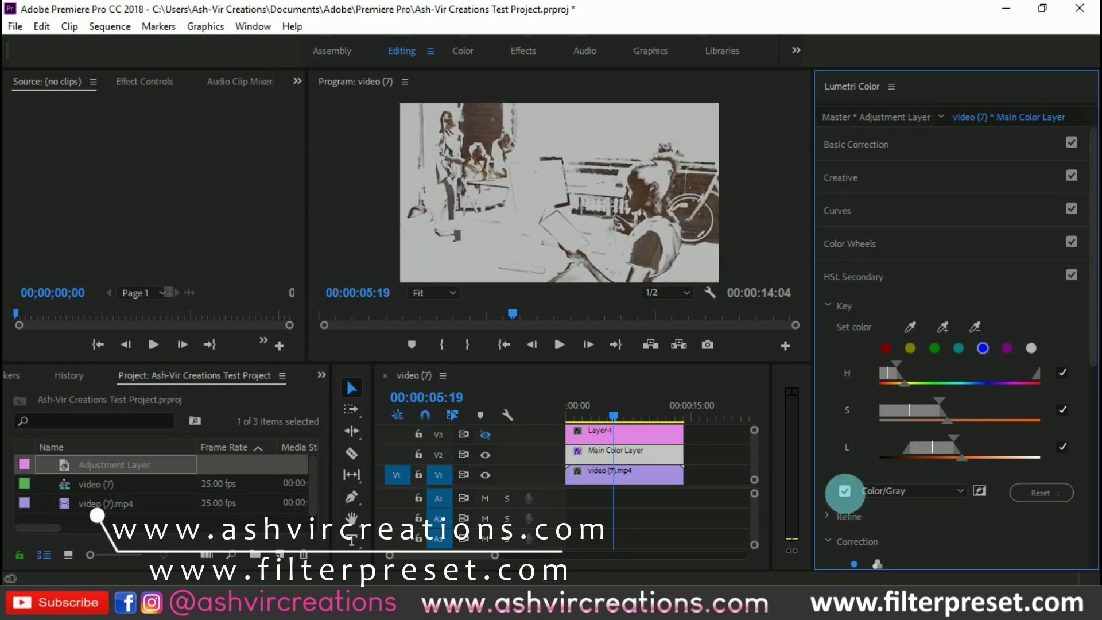
pyautogui.click(664, 211)
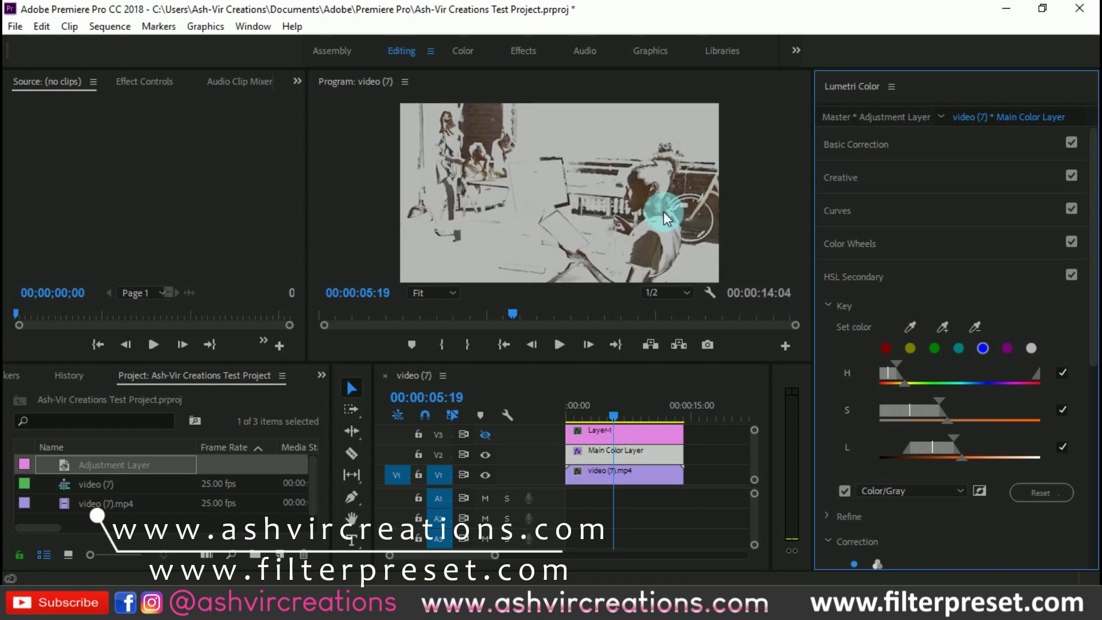
pyautogui.click(843, 490)
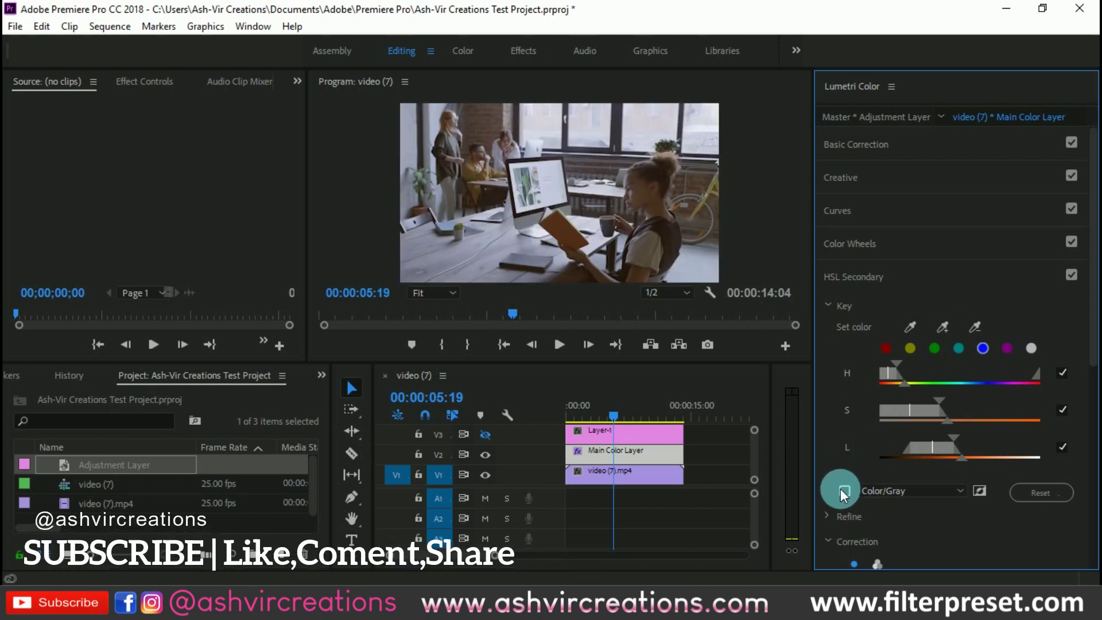
# Step: Add another sample from the seated woman's face to the HSL key and compare the picture with and without the Color/Gray mask
pyautogui.click(946, 326)
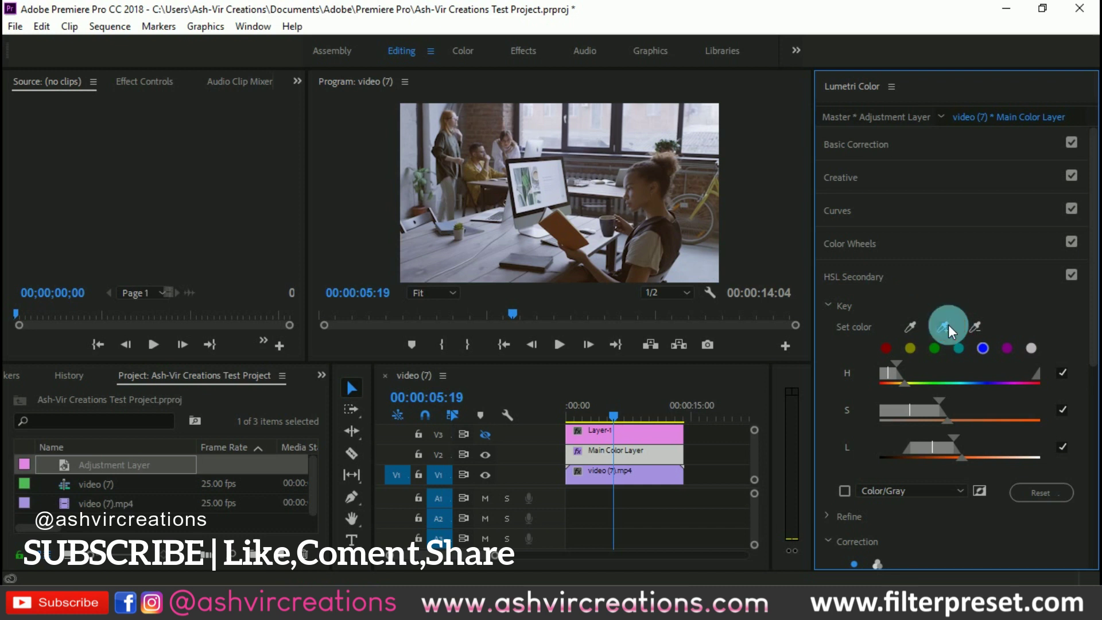
pyautogui.click(631, 187)
pyautogui.click(844, 490)
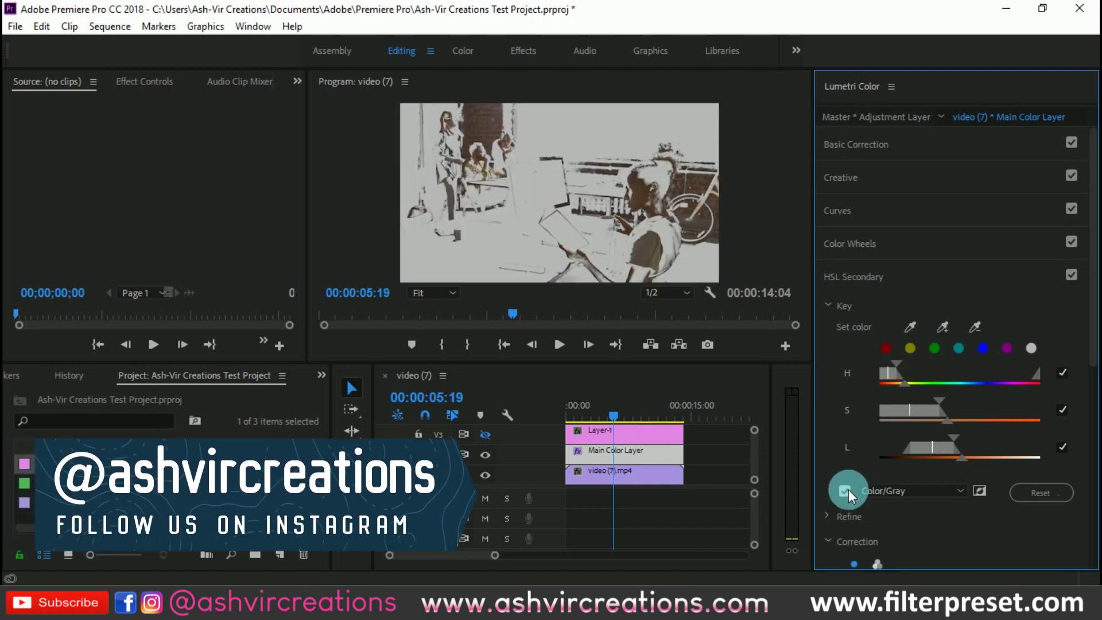
pyautogui.click(844, 490)
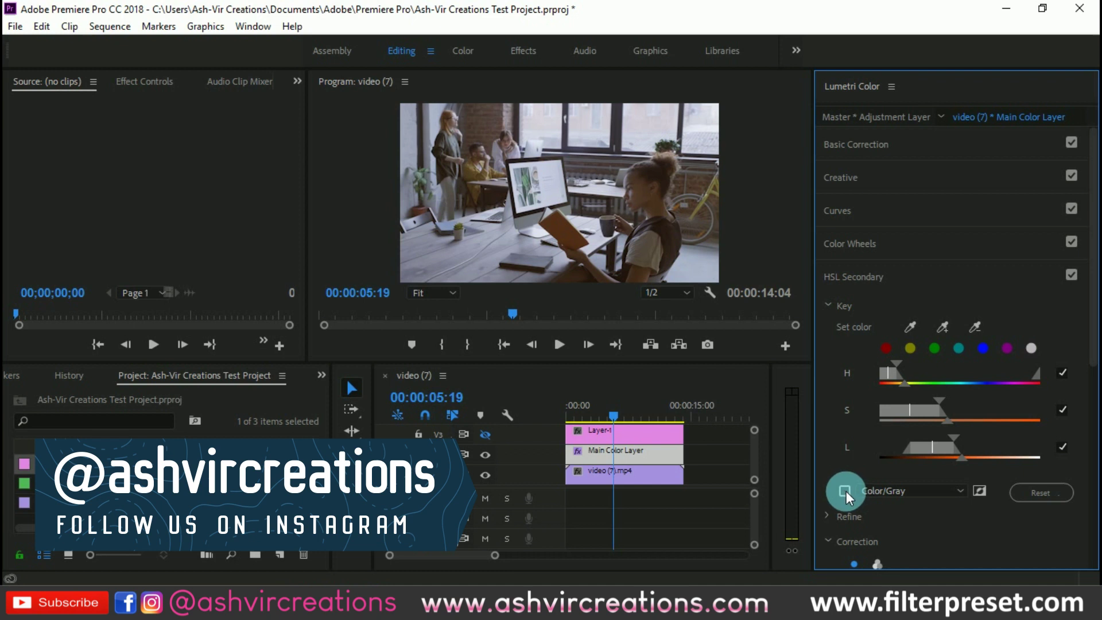
pyautogui.click(845, 491)
# Step: Extend the HSL key with two added skin samples from the seated woman's lower arm at the bottom edge of the frame
pyautogui.click(942, 326)
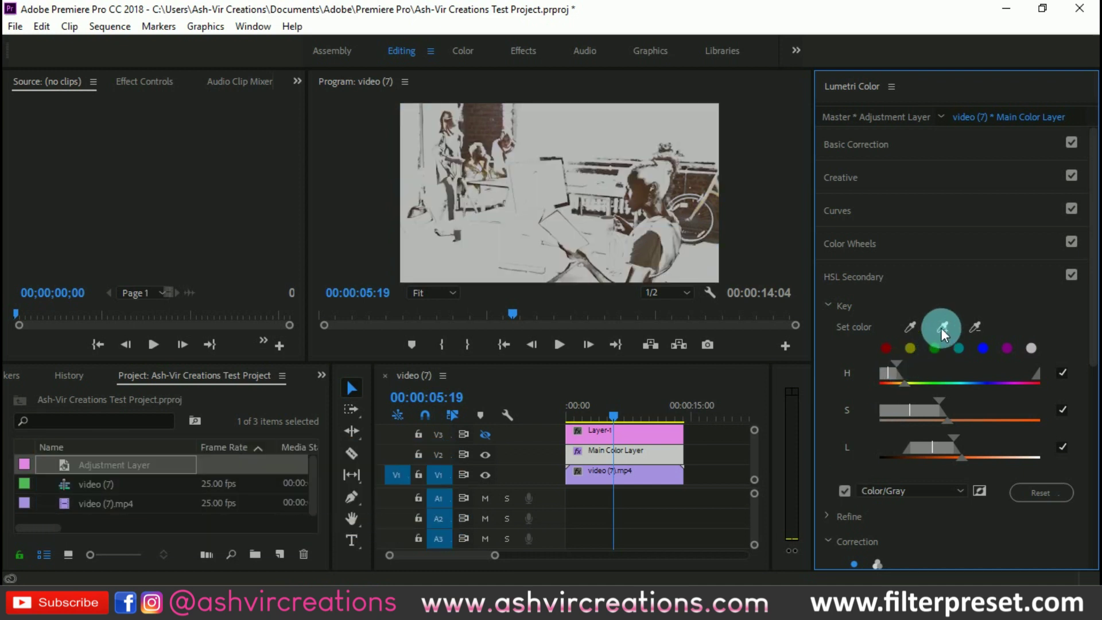
pyautogui.click(636, 283)
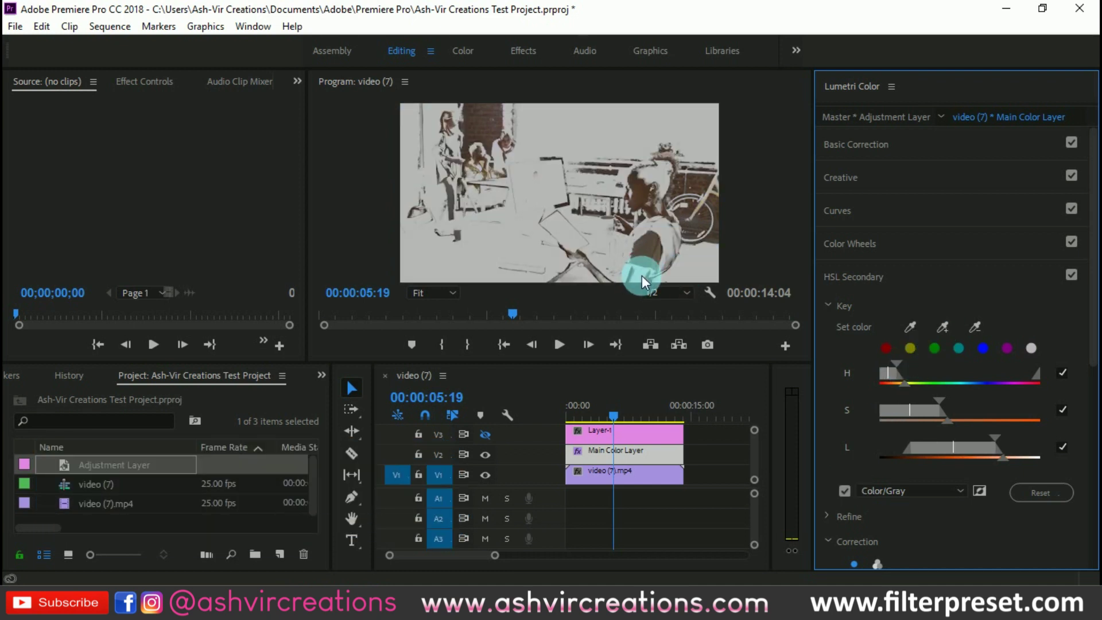
pyautogui.click(845, 490)
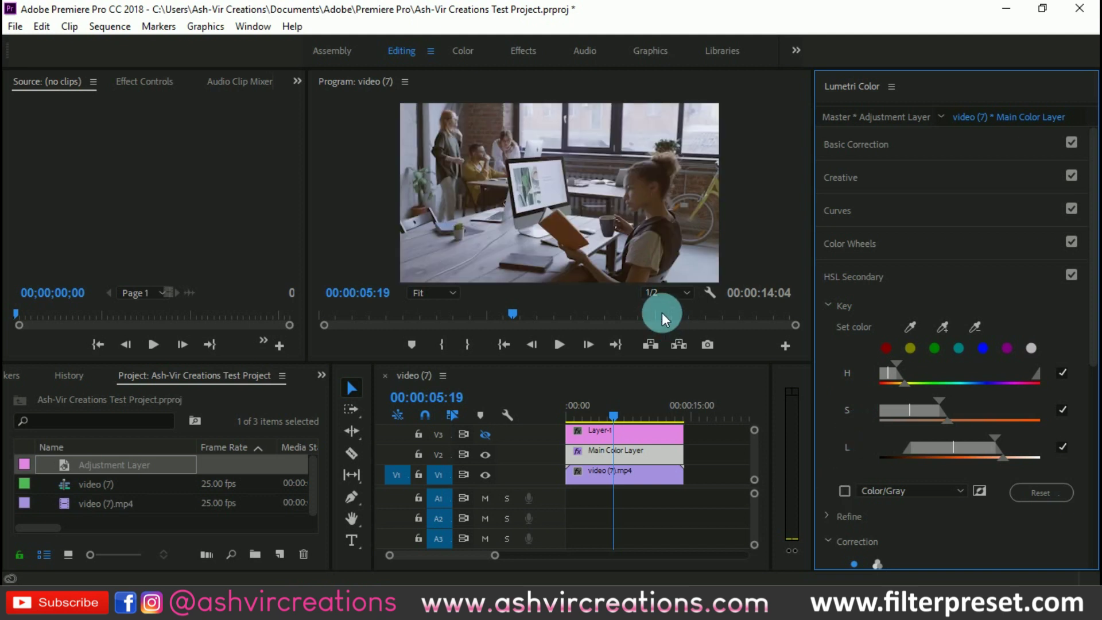
pyautogui.click(940, 324)
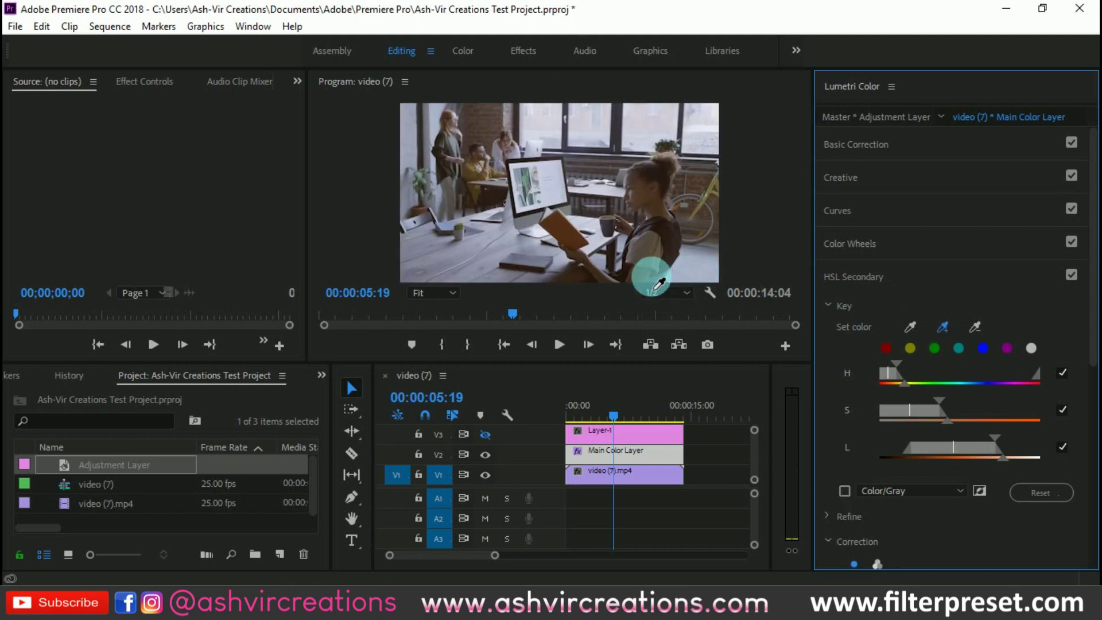
pyautogui.click(632, 276)
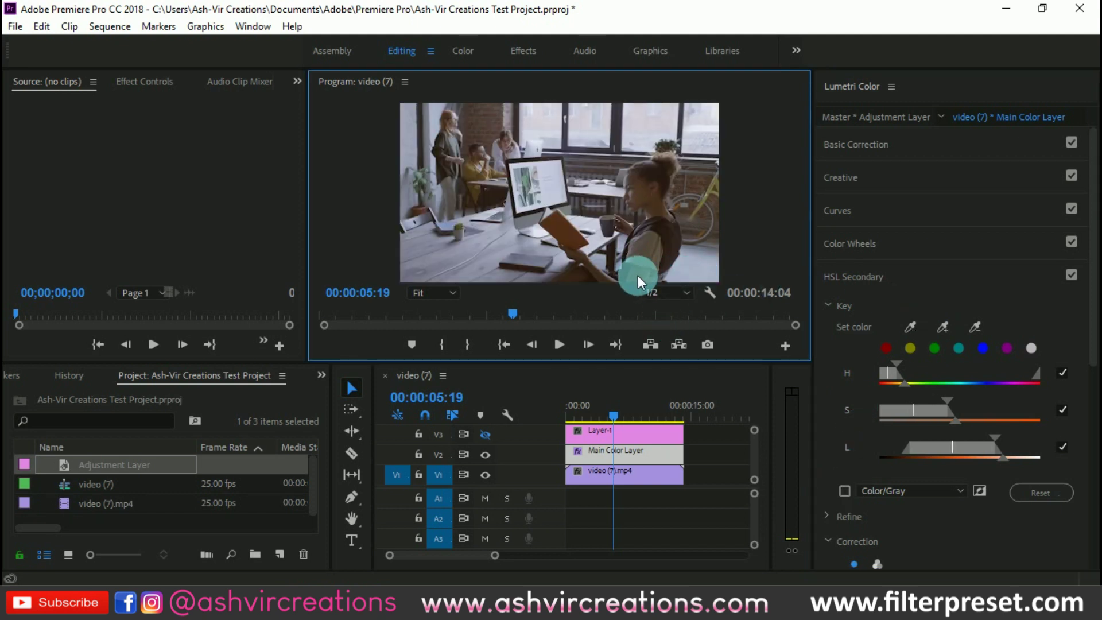
# Step: Add one more face sample to the HSL key and check its coverage with the Color/Gray mask before hiding the mask again
pyautogui.click(942, 327)
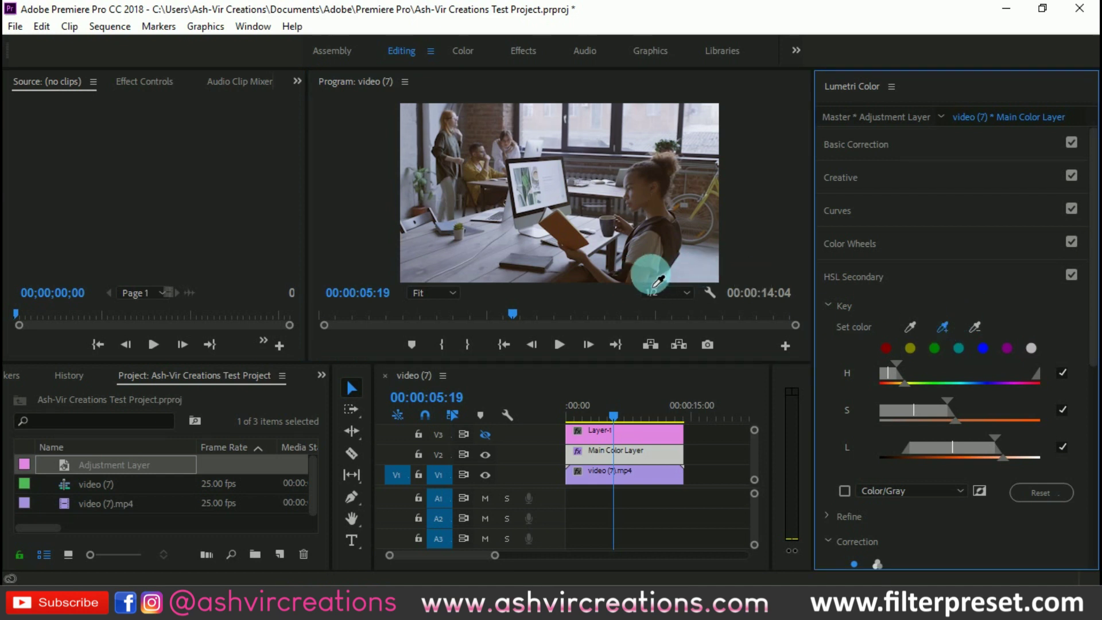
pyautogui.click(946, 328)
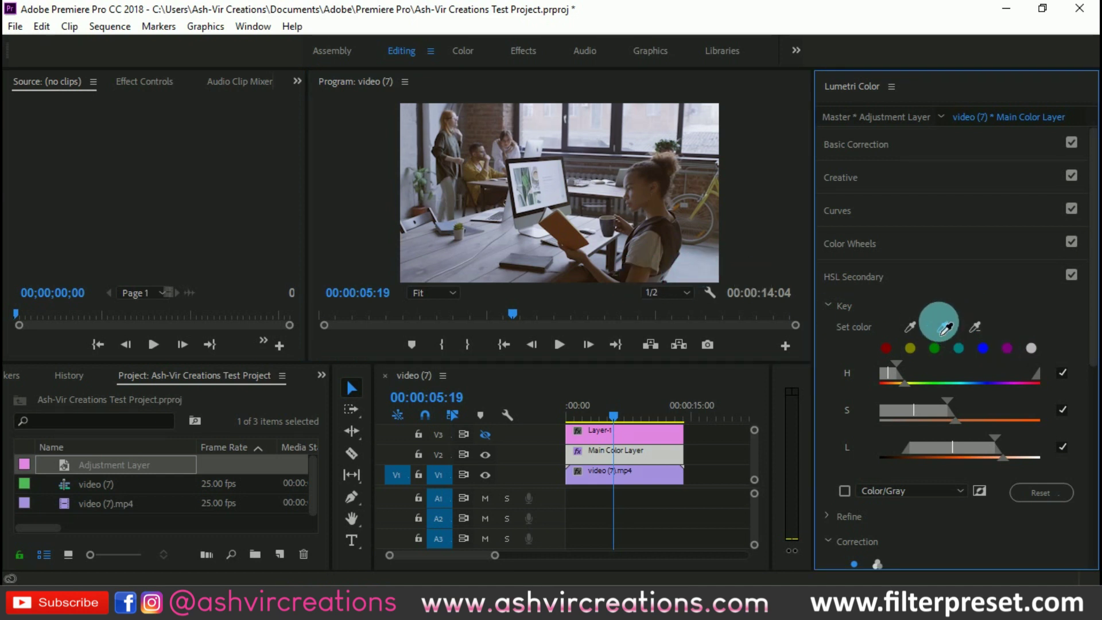
pyautogui.click(636, 187)
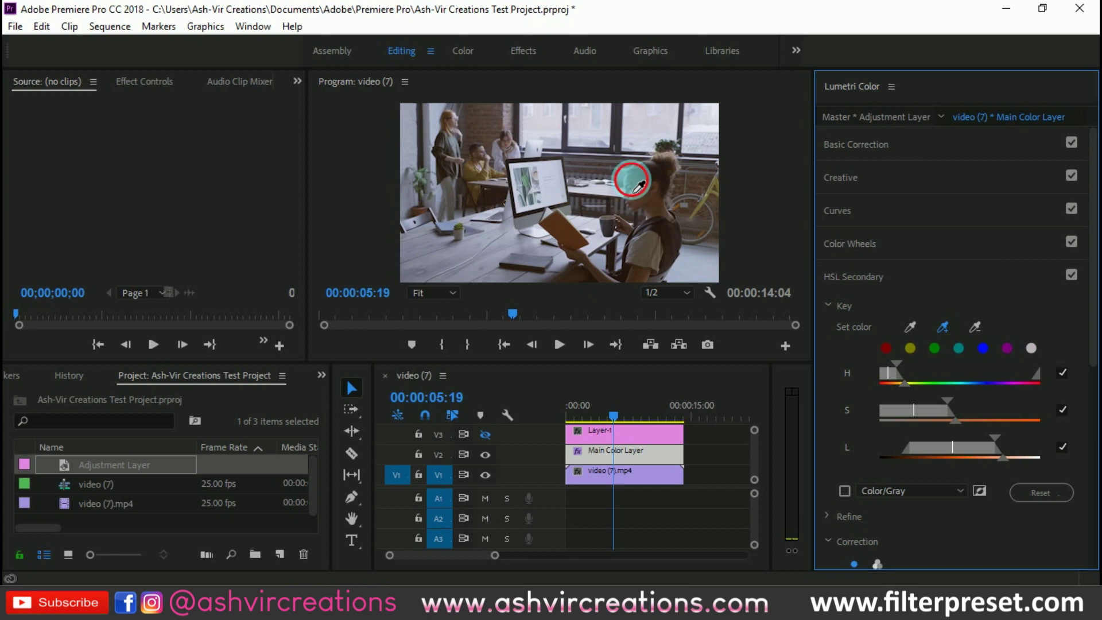
pyautogui.click(844, 491)
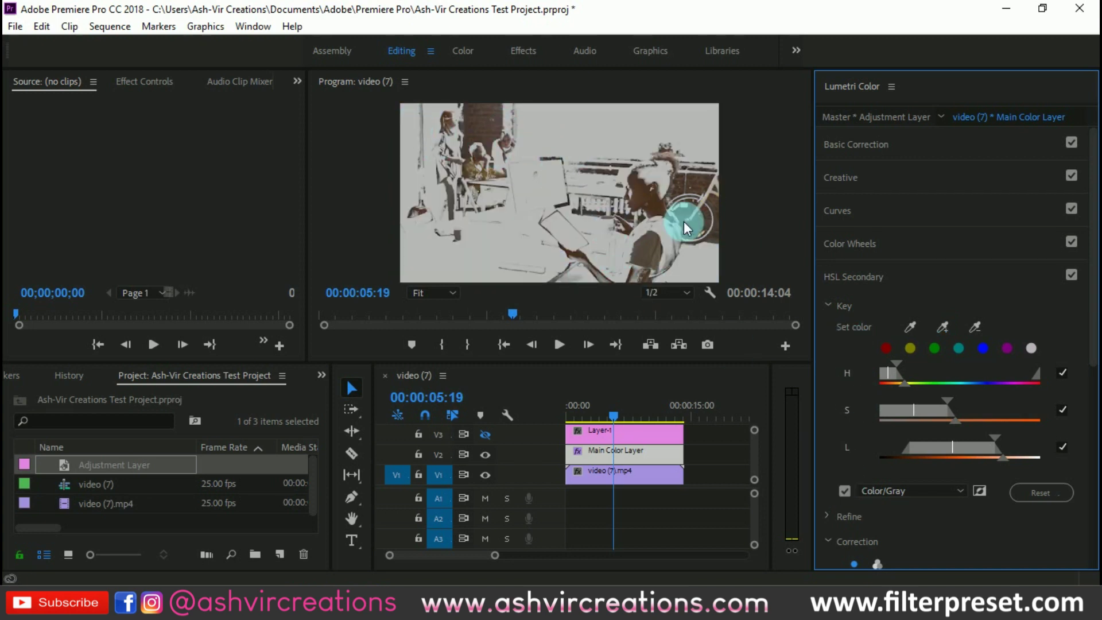
pyautogui.click(958, 347)
pyautogui.click(843, 491)
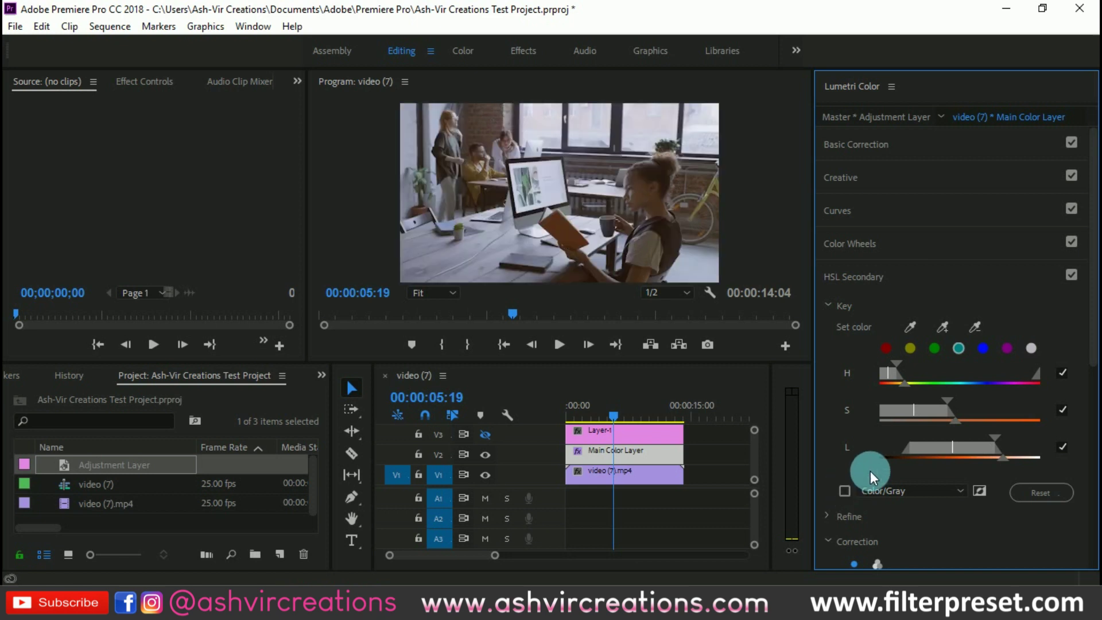
# Step: Add another lower-arm sample to the HSL key and, with the Color/Gray mask shown, widen the S range toward higher saturation
pyautogui.moveTo(937, 333); pyautogui.dragTo(638, 280)
pyautogui.click(638, 280)
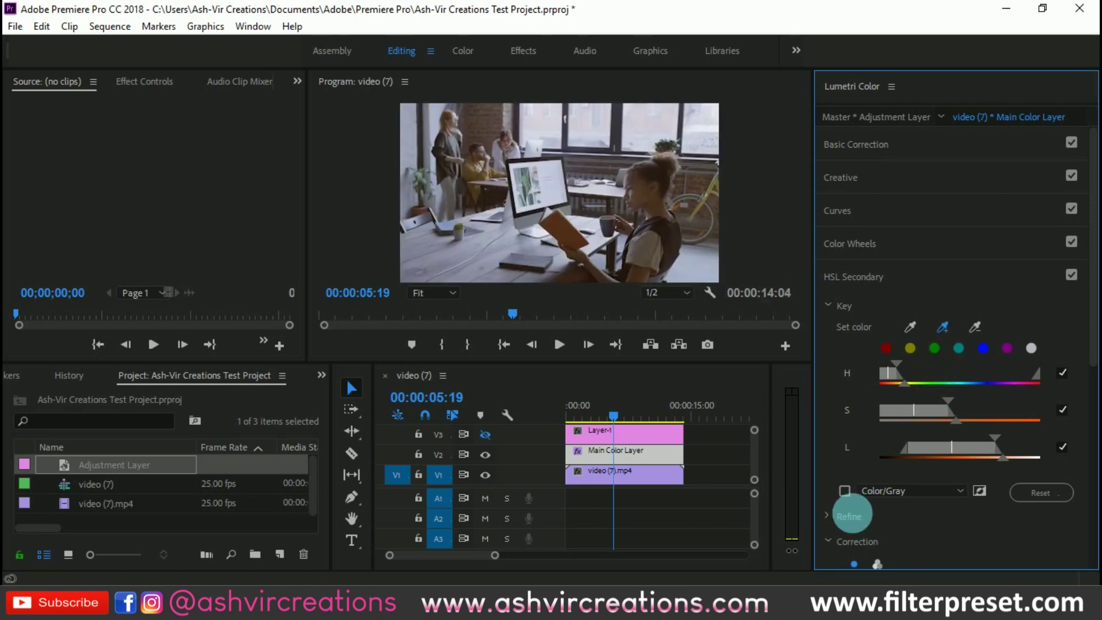
pyautogui.click(843, 489)
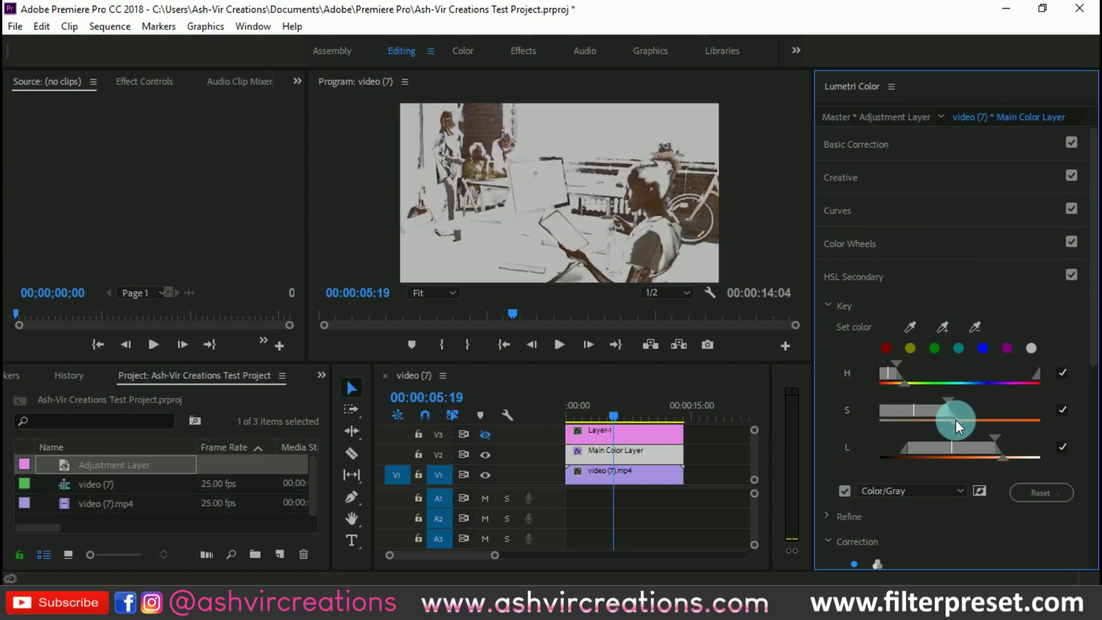
pyautogui.moveTo(981, 421); pyautogui.dragTo(984, 397)
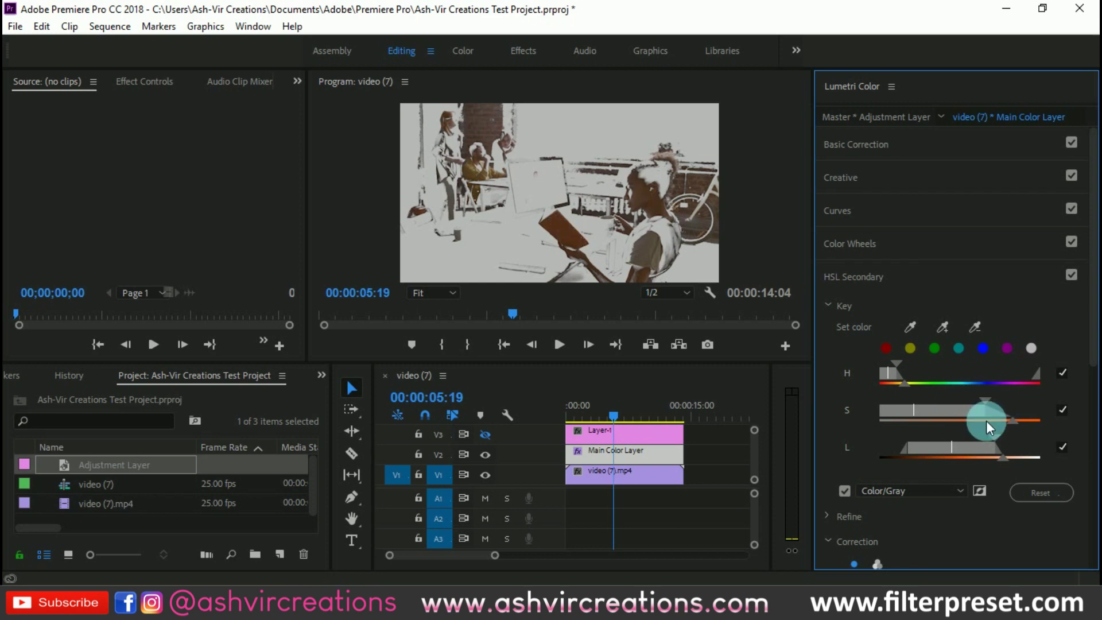
# Step: Extend the L range's falloff toward brighter tones and fine-tune the end of the H range in the HSL key
pyautogui.moveTo(1003, 456)
pyautogui.mouseDown()
pyautogui.moveTo(983, 452)
pyautogui.moveTo(1003, 451)
pyautogui.mouseUp()
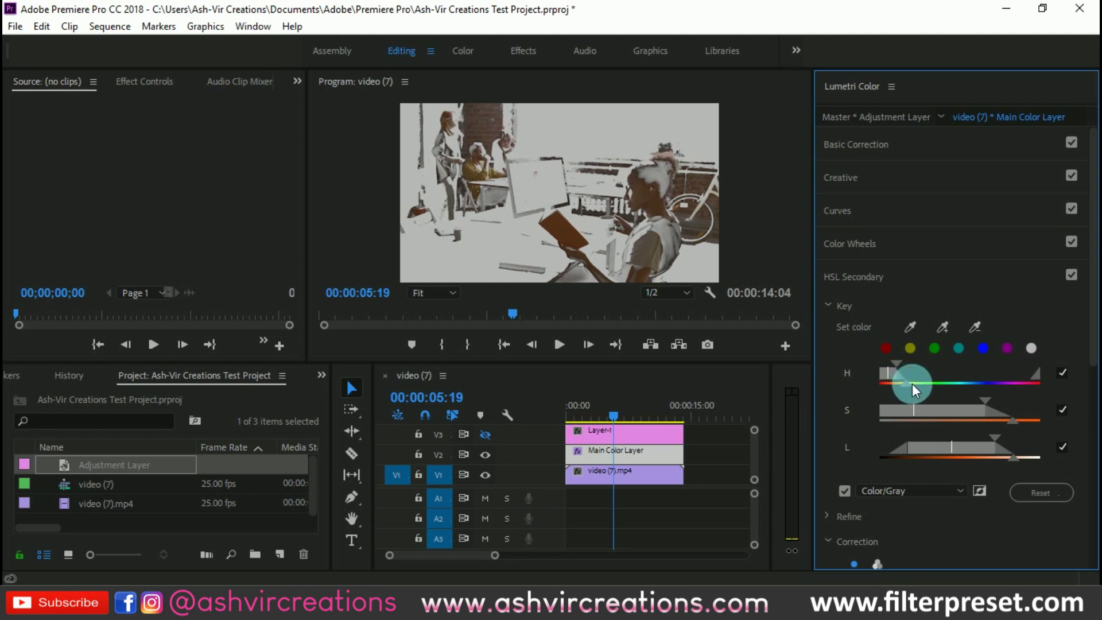
pyautogui.moveTo(913, 384); pyautogui.dragTo(902, 383)
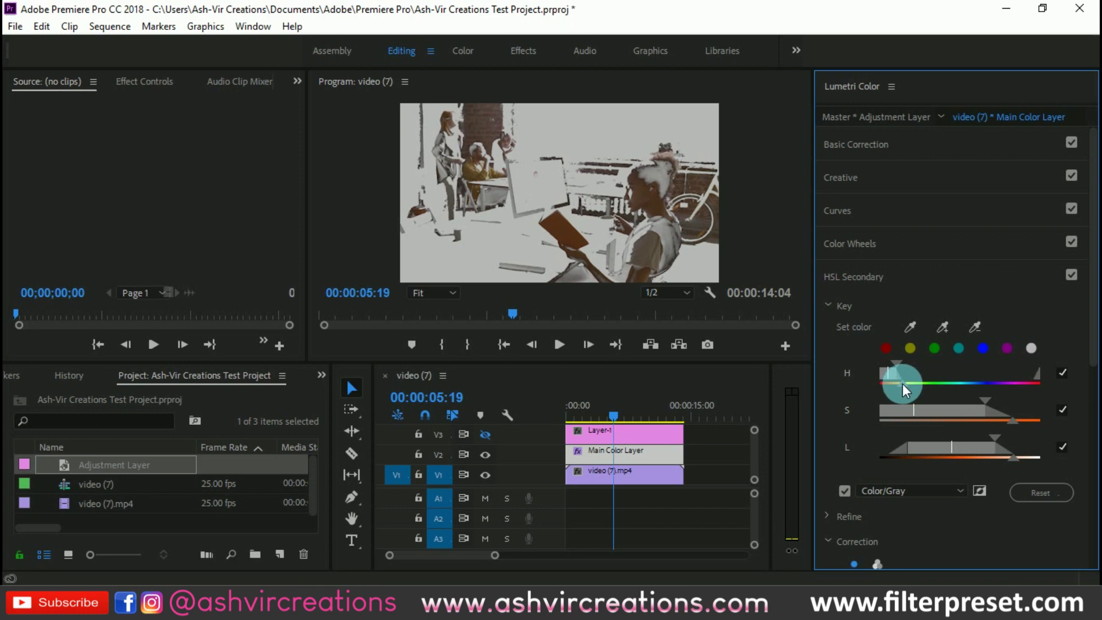
# Step: Add further samples from the seated woman's lower arm to the HSL key and check the coverage with the Color/Gray mask
pyautogui.click(942, 327)
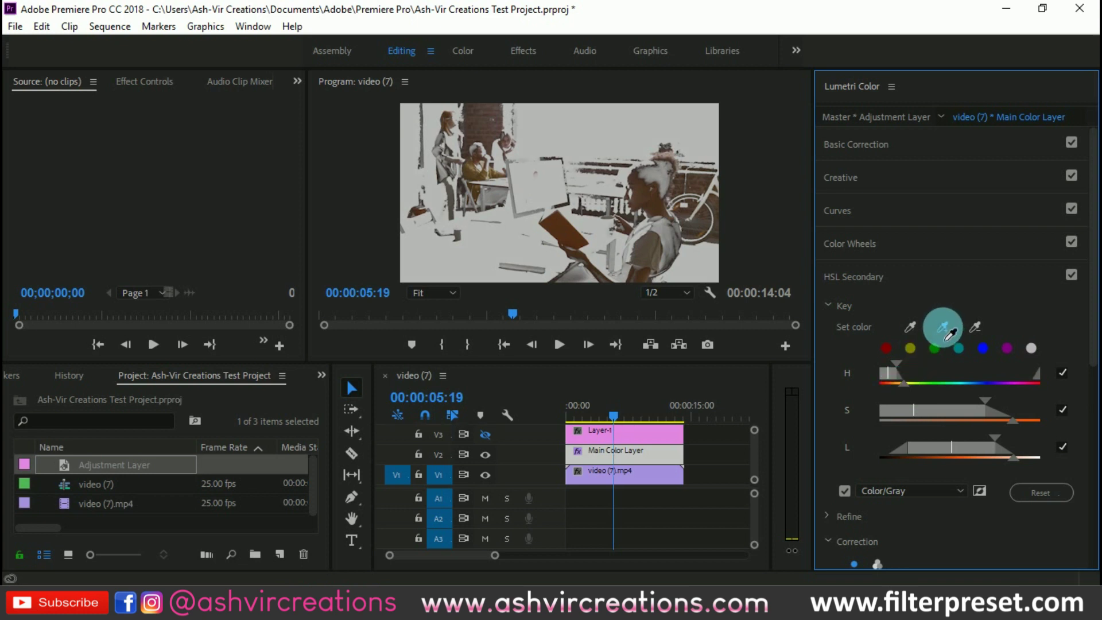
pyautogui.click(843, 493)
pyautogui.moveTo(842, 492); pyautogui.dragTo(635, 266)
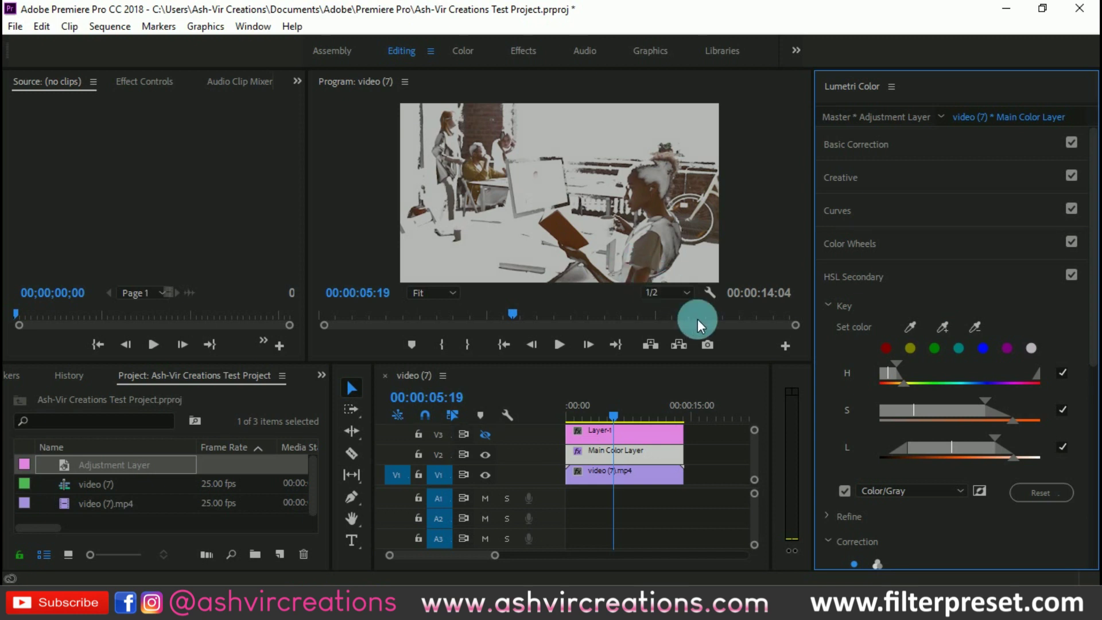
pyautogui.click(844, 491)
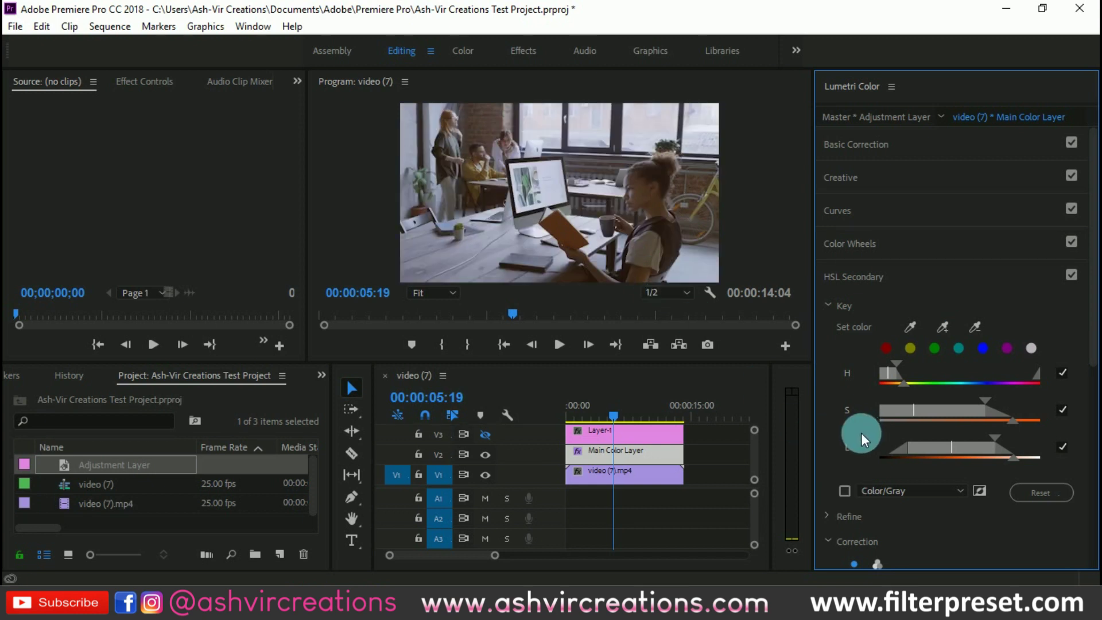
pyautogui.moveTo(942, 328); pyautogui.dragTo(640, 275)
pyautogui.click(845, 491)
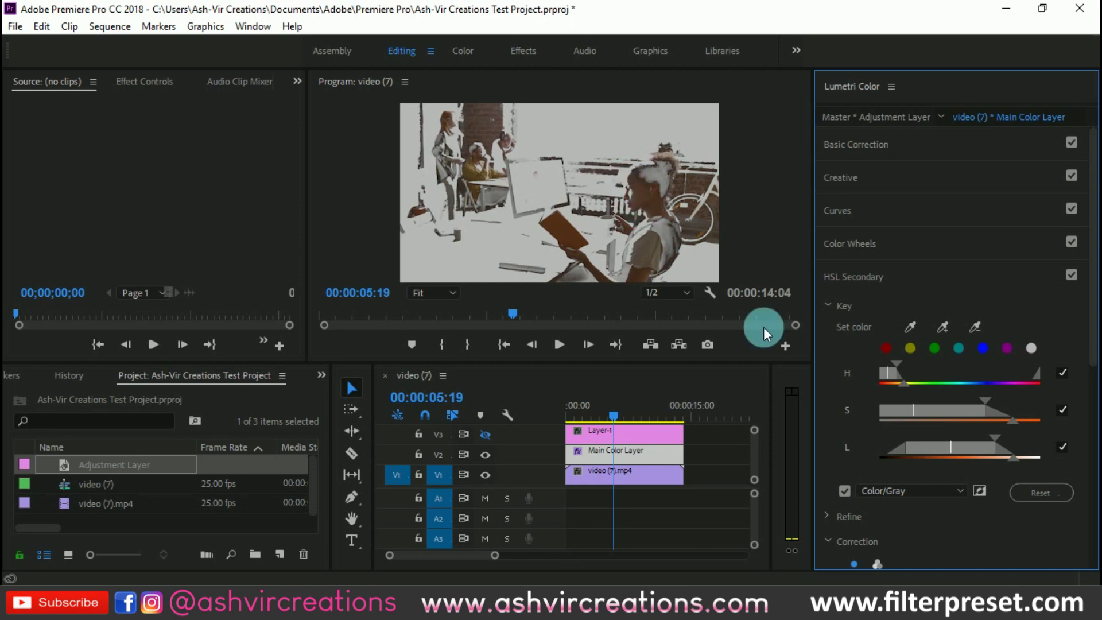
# Step: Compare the normal picture with the Color/Gray mask several times to judge how well the key covers the skin
pyautogui.click(845, 491)
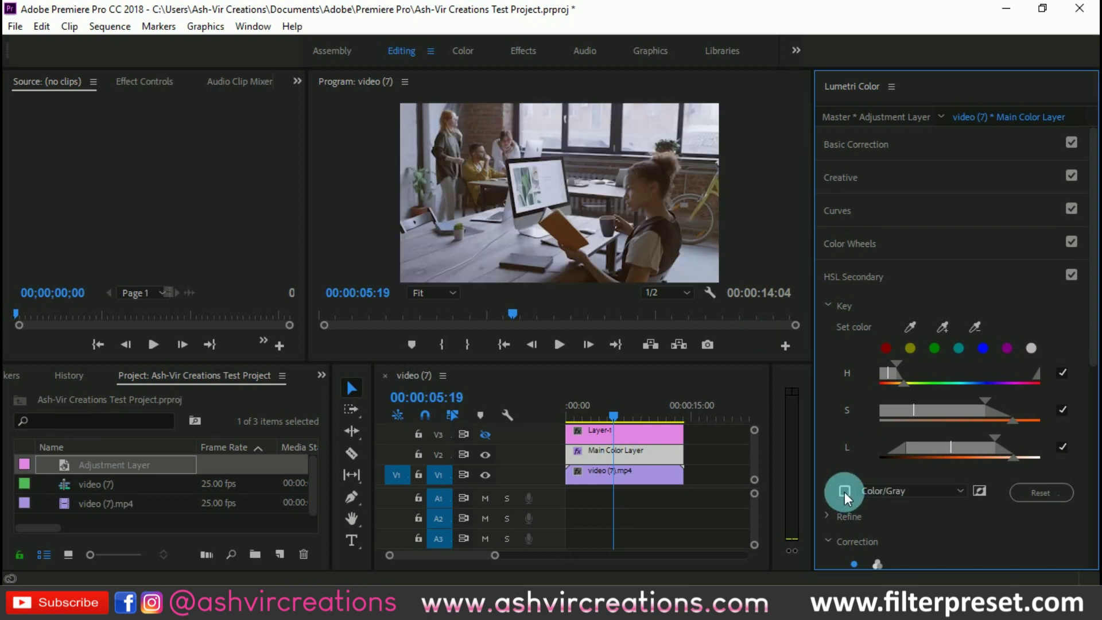
pyautogui.click(844, 491)
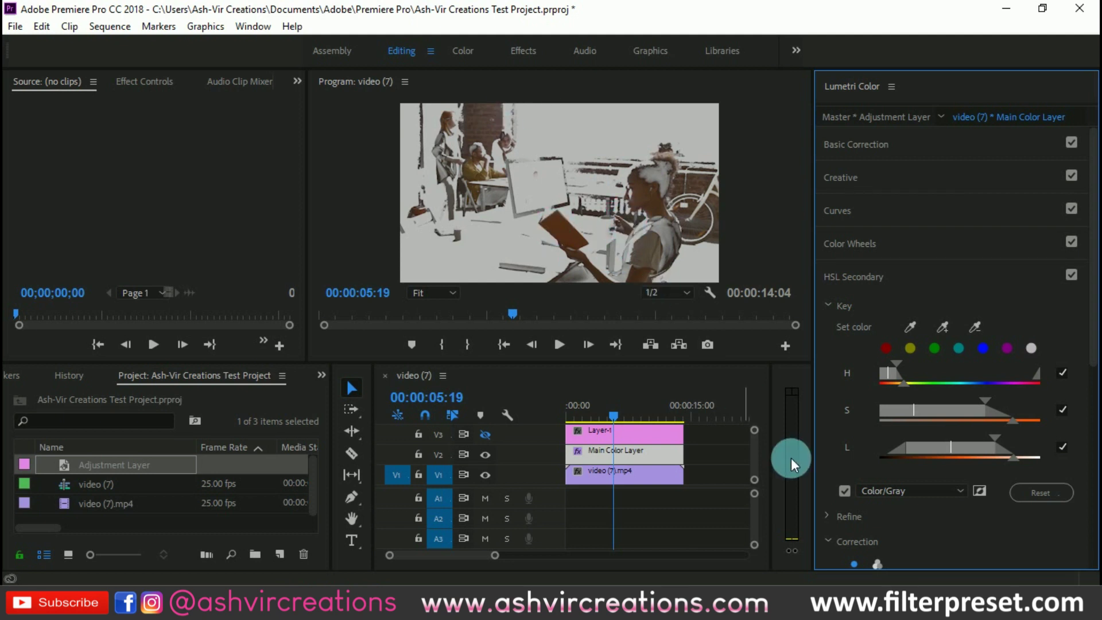
pyautogui.click(845, 492)
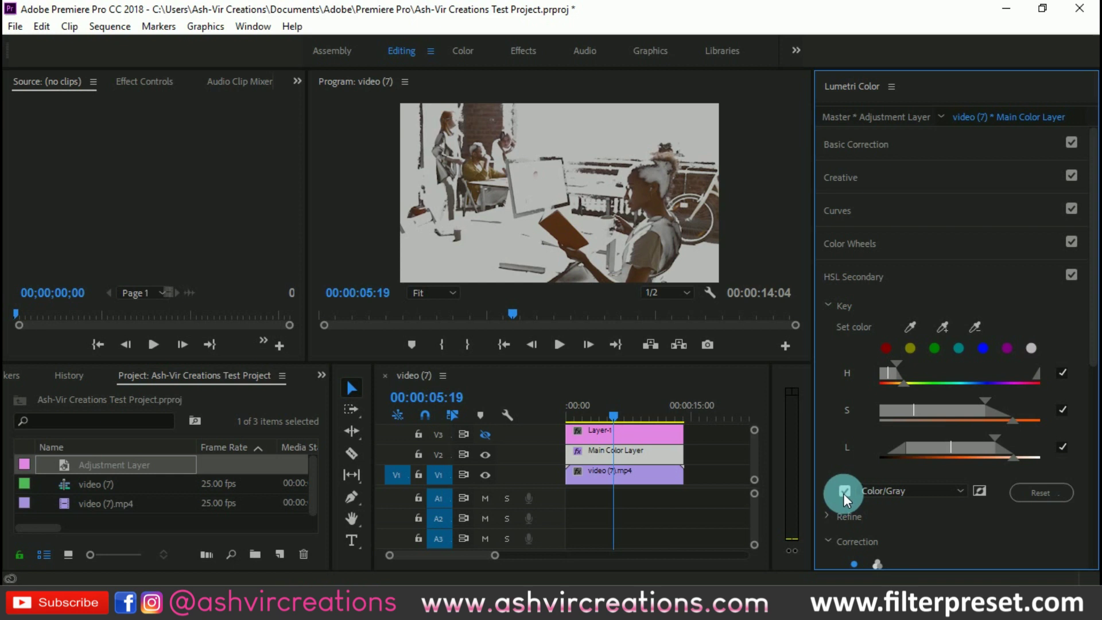
pyautogui.click(844, 491)
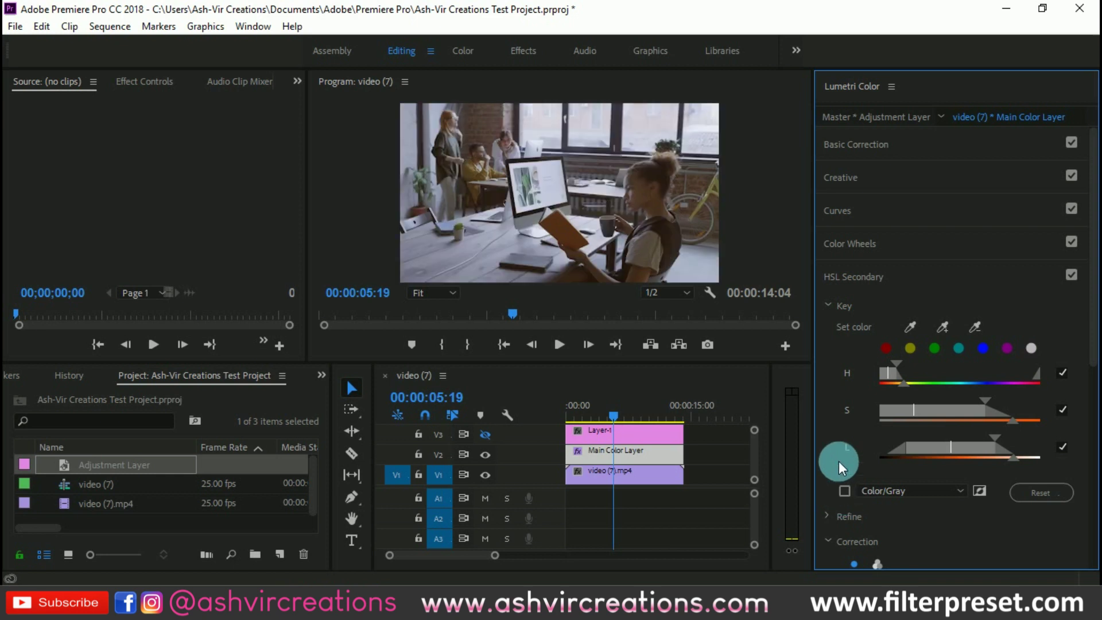
pyautogui.click(844, 493)
# Step: Invert the HSL key so the correction affects everything except the skin tones, and hide the Color/Gray mask
pyautogui.scroll(-3, 847, 487)
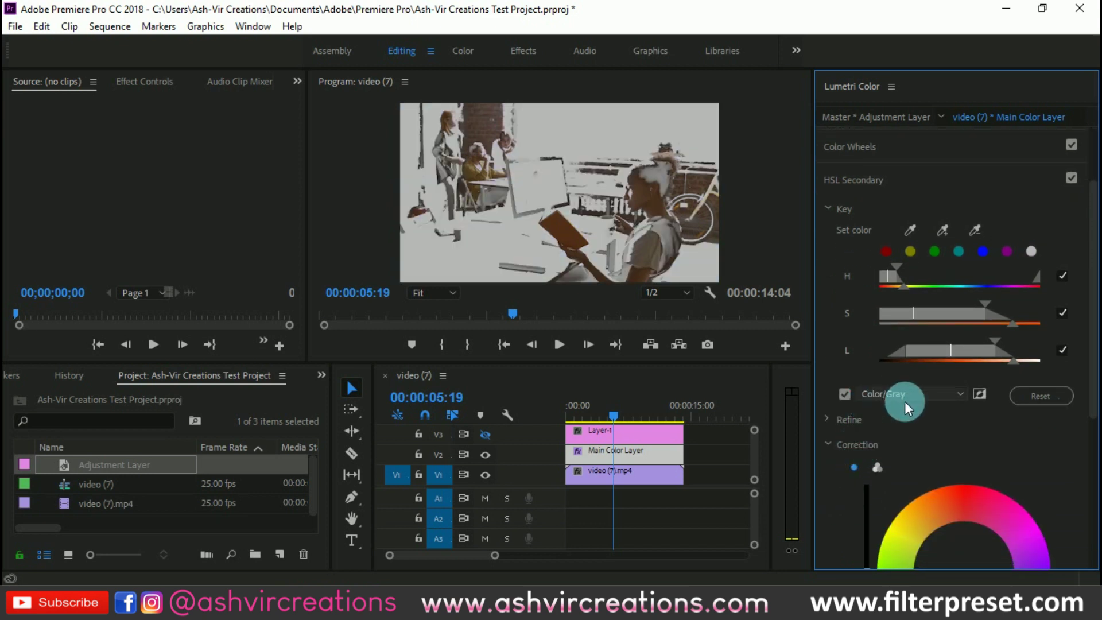
pyautogui.scroll(-2, 976, 395)
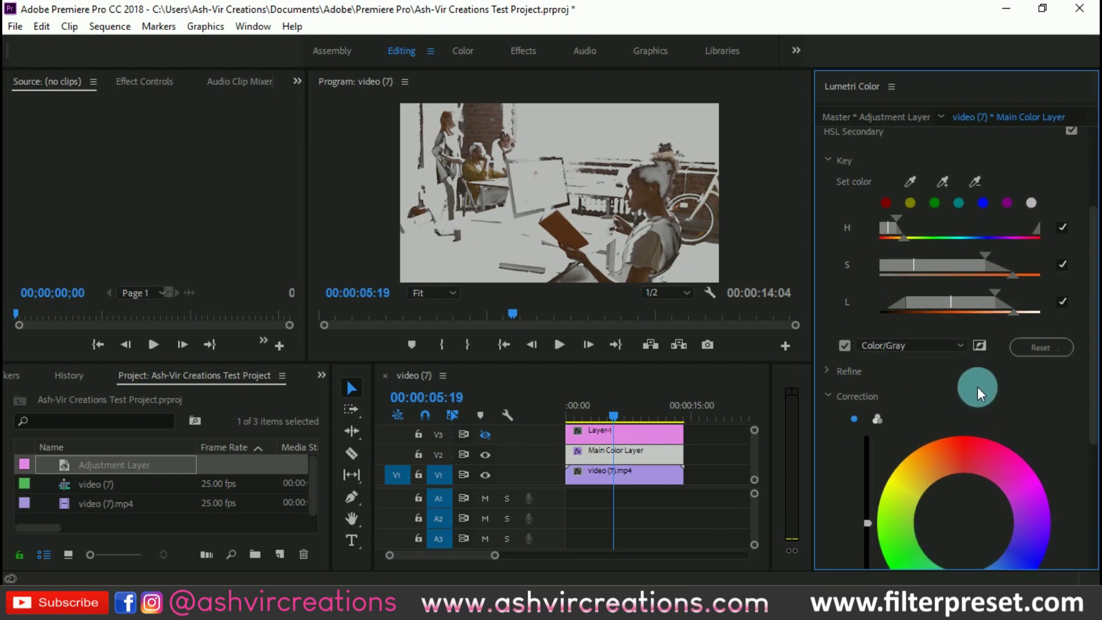
pyautogui.click(984, 345)
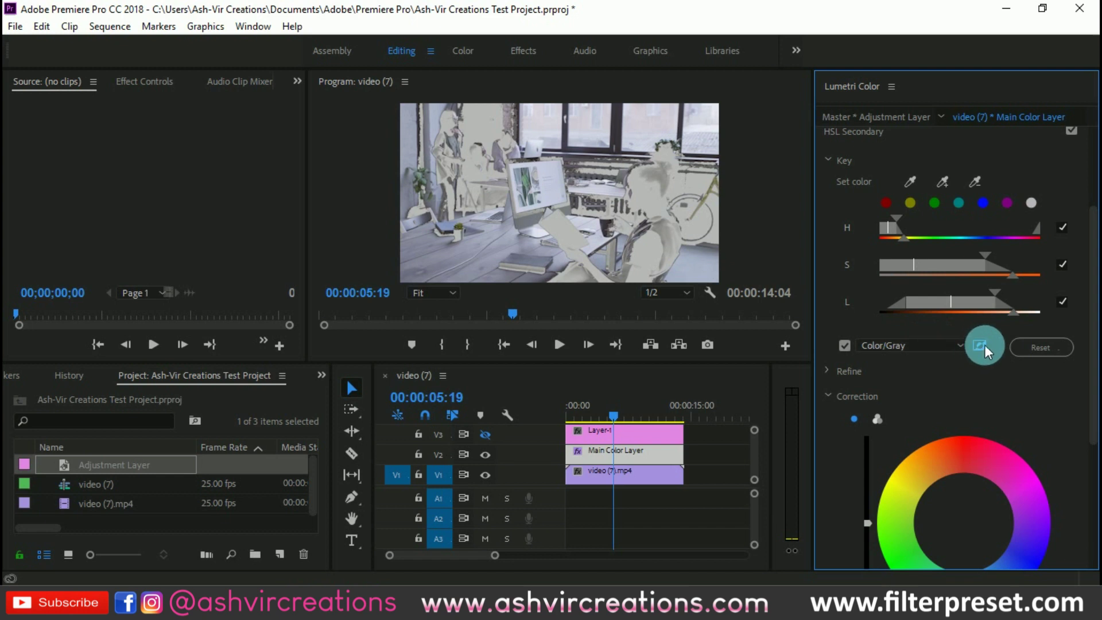
pyautogui.click(845, 345)
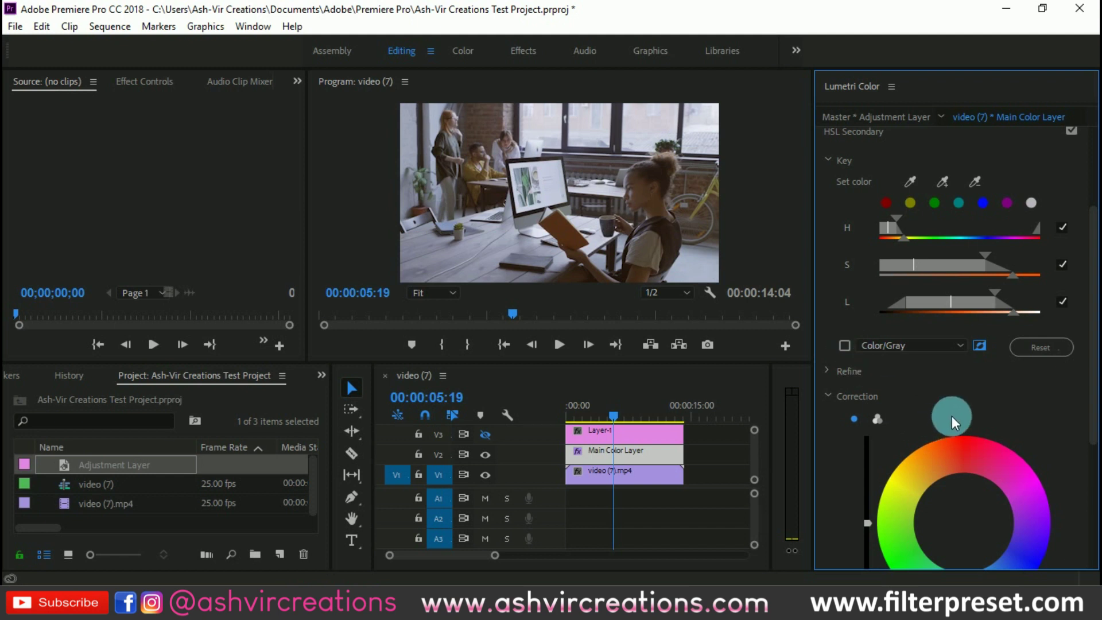
# Step: Cool the inverted selection by setting the correction Temperature to -9.9 and shifting the single color wheel moderately toward cyan
pyautogui.scroll(-2, 951, 414)
pyautogui.scroll(-2, 963, 460)
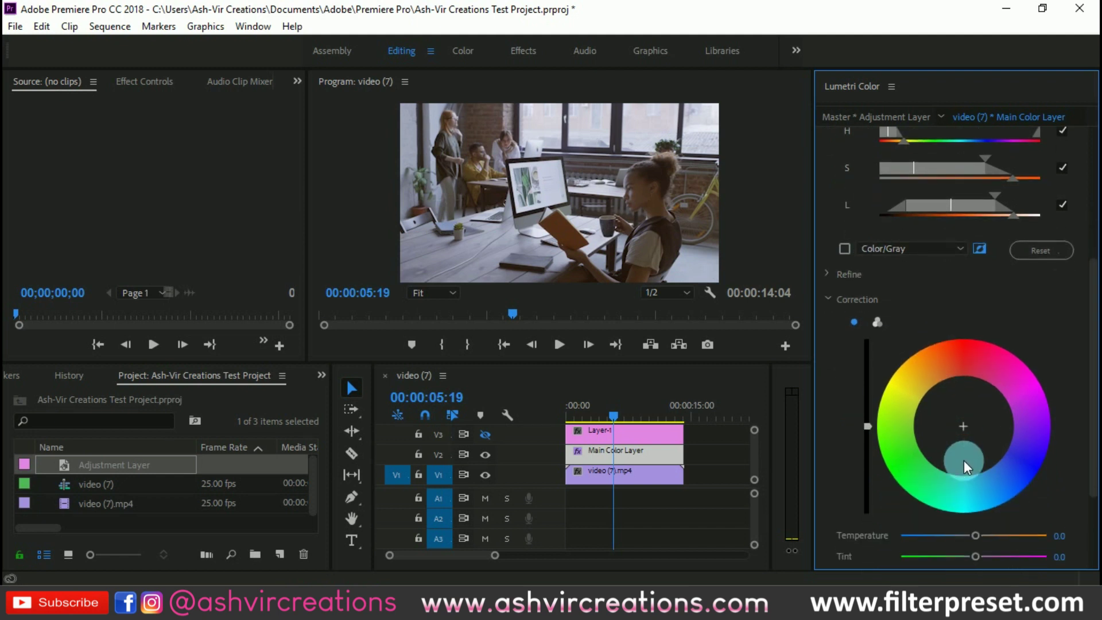
pyautogui.scroll(-1, 958, 445)
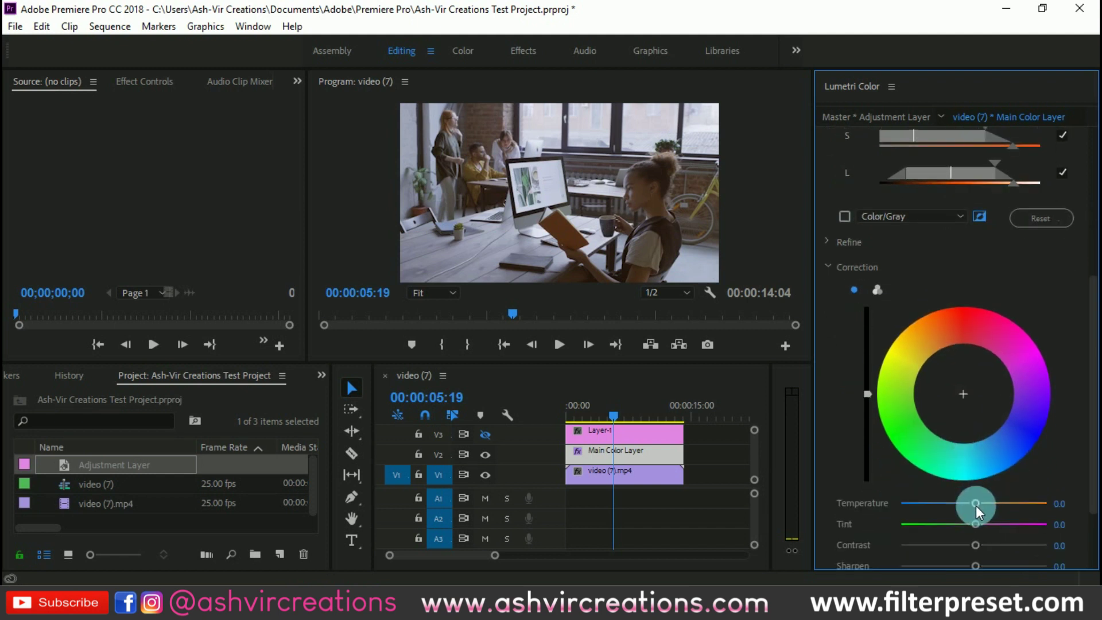
pyautogui.moveTo(975, 501); pyautogui.dragTo(965, 501)
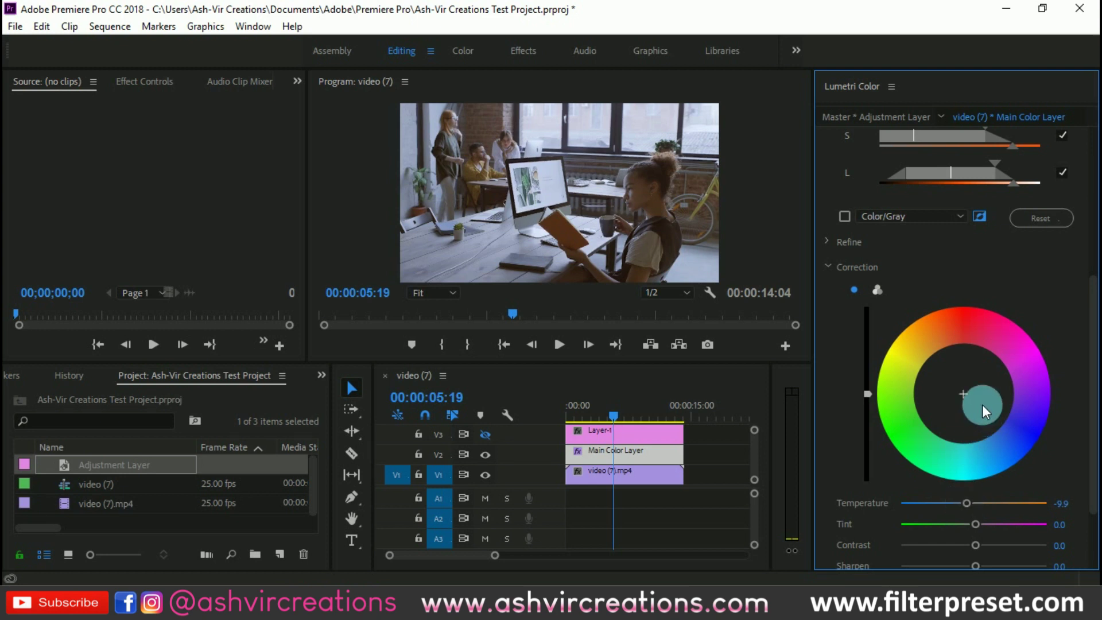
pyautogui.scroll(-3, 962, 394)
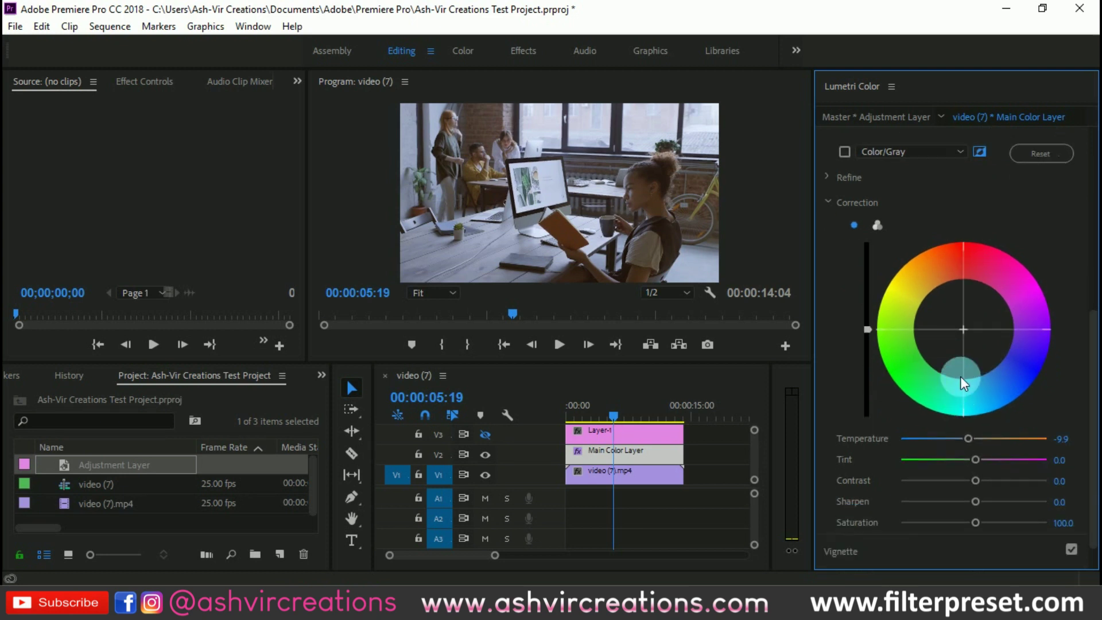
pyautogui.moveTo(965, 329); pyautogui.dragTo(960, 364)
pyautogui.moveTo(959, 364)
pyautogui.mouseDown()
pyautogui.moveTo(964, 343)
pyautogui.moveTo(960, 354)
pyautogui.mouseUp()
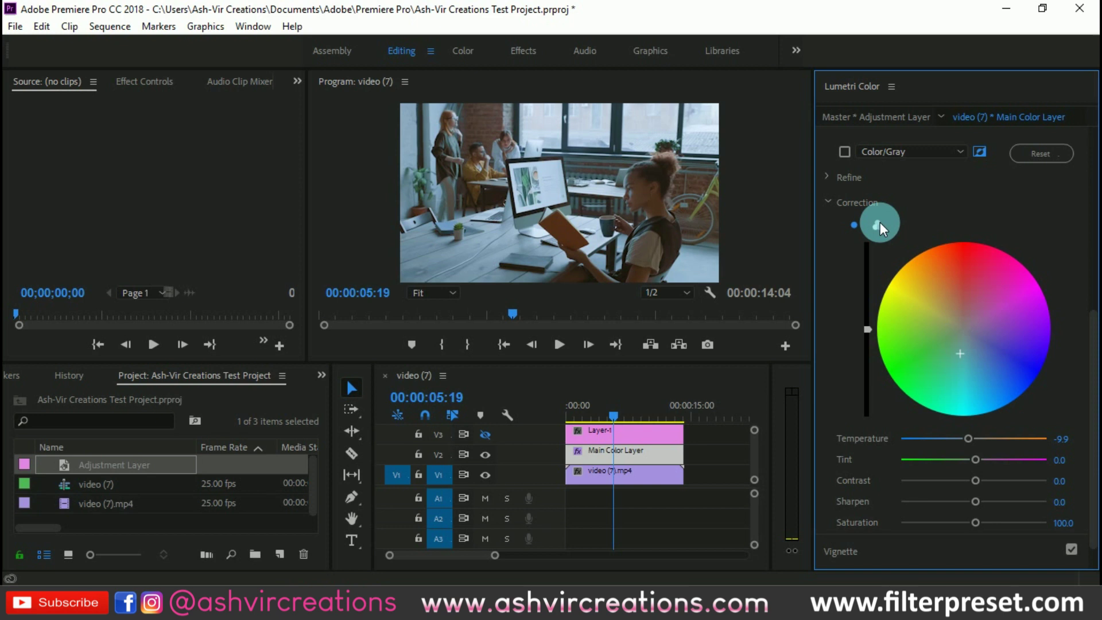
# Step: Set the HSL Secondary correction's Contrast to 11.0 and Sharpen to 5.5
pyautogui.moveTo(976, 478)
pyautogui.mouseDown()
pyautogui.moveTo(1000, 480)
pyautogui.moveTo(983, 484)
pyautogui.mouseUp()
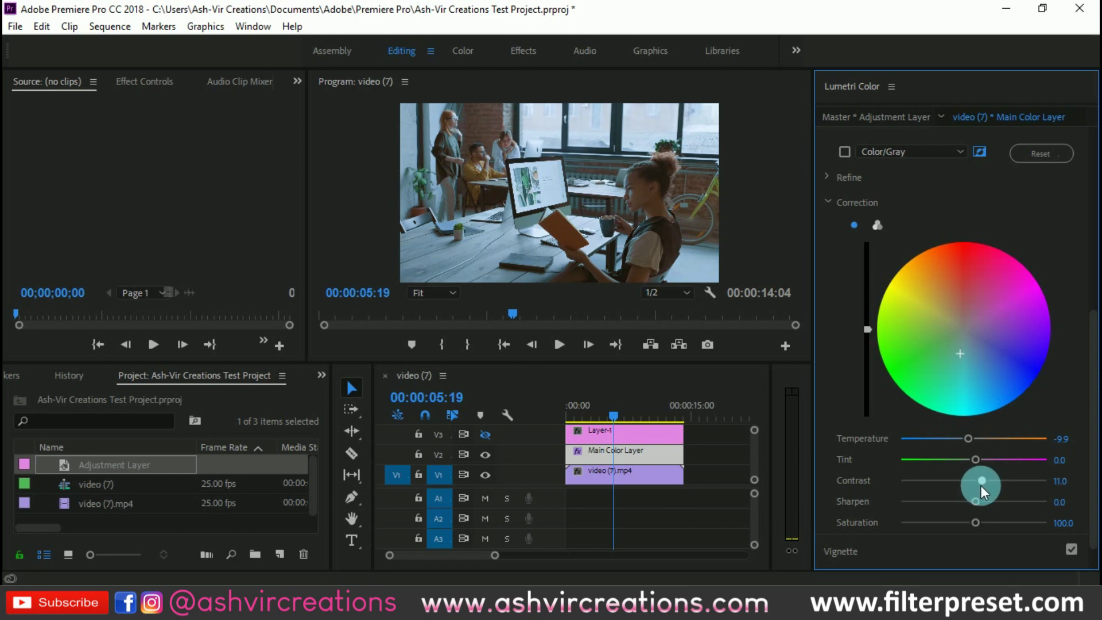
pyautogui.click(976, 500)
# Step: With the three-way correction wheels, tint the Shadows slightly toward cyan and the Highlights toward green
pyautogui.click(876, 224)
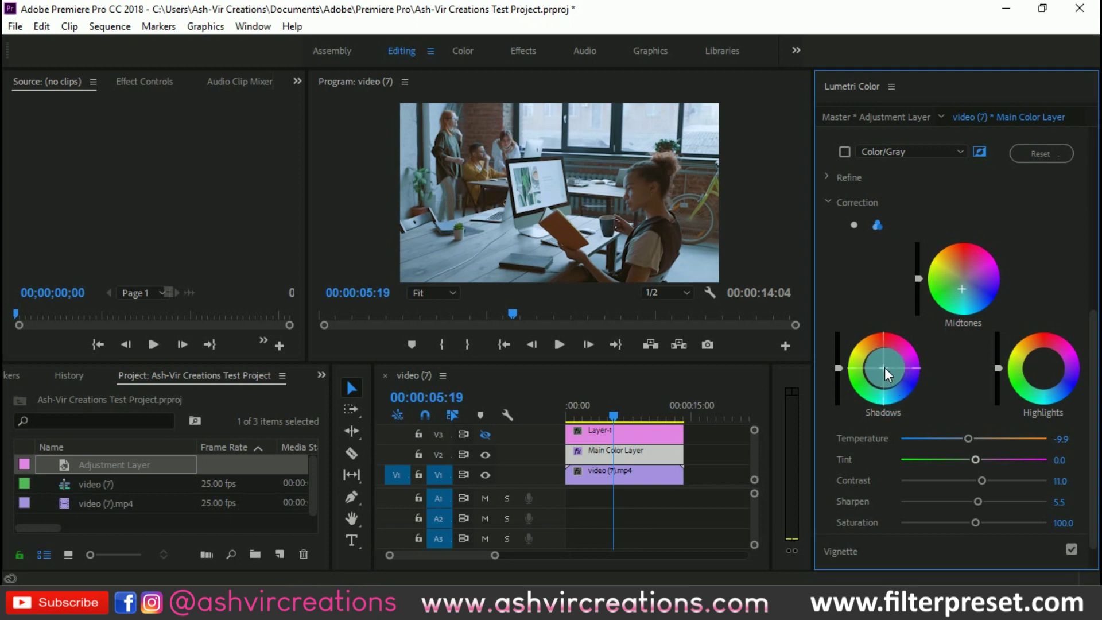
pyautogui.moveTo(883, 368)
pyautogui.mouseDown()
pyautogui.moveTo(876, 393)
pyautogui.moveTo(865, 374)
pyautogui.moveTo(883, 376)
pyautogui.mouseUp()
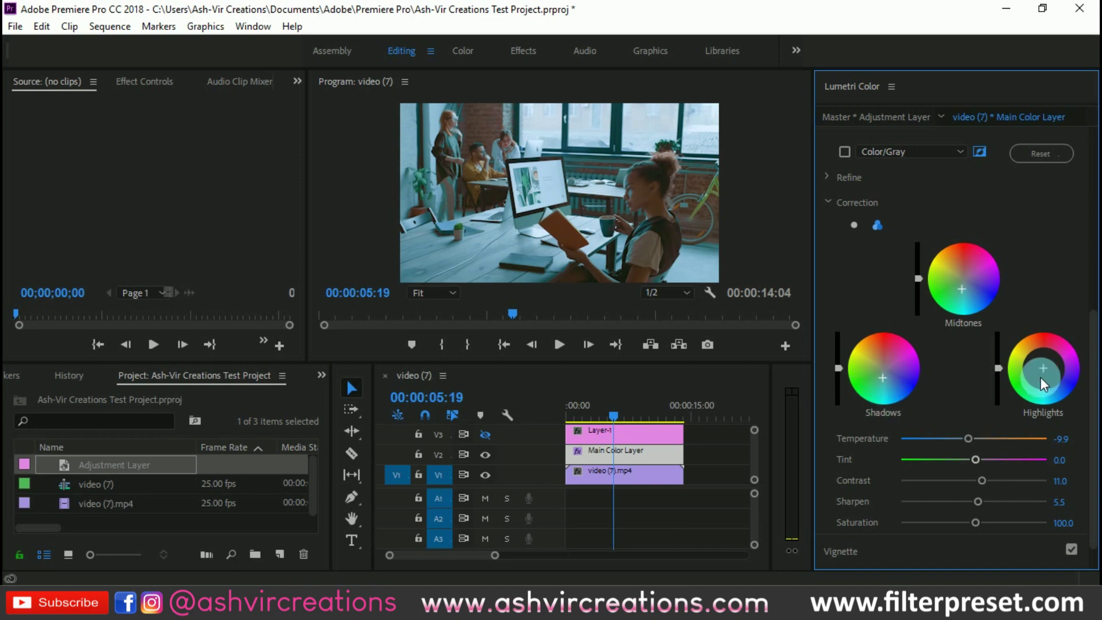
pyautogui.moveTo(1044, 366)
pyautogui.mouseDown()
pyautogui.moveTo(1030, 354)
pyautogui.moveTo(1036, 388)
pyautogui.moveTo(1053, 370)
pyautogui.moveTo(1034, 365)
pyautogui.mouseUp()
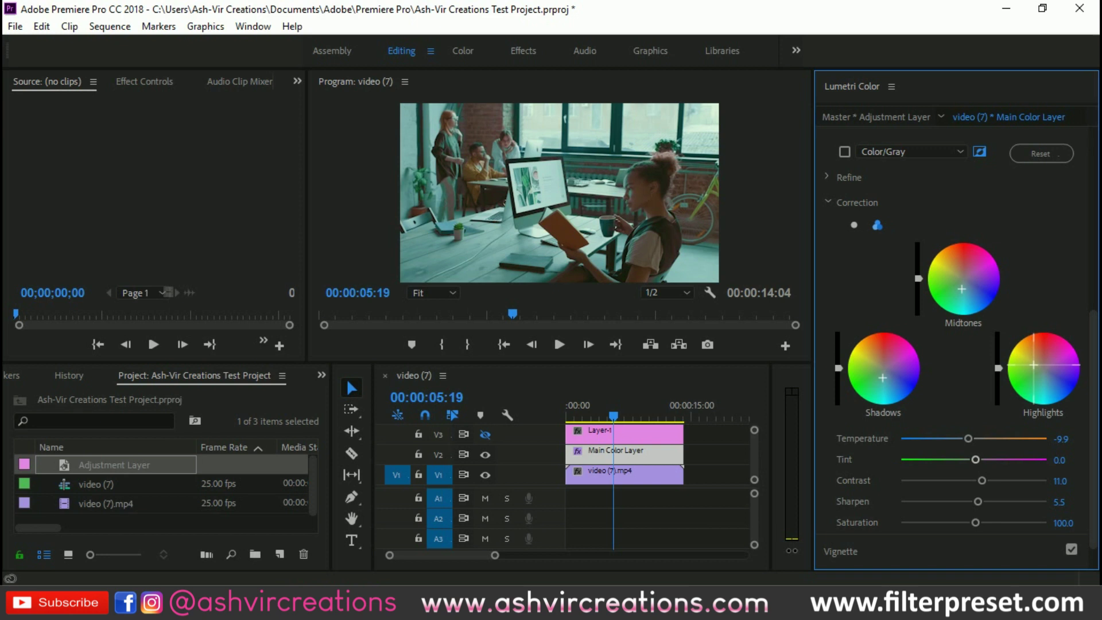
pyautogui.click(1043, 366)
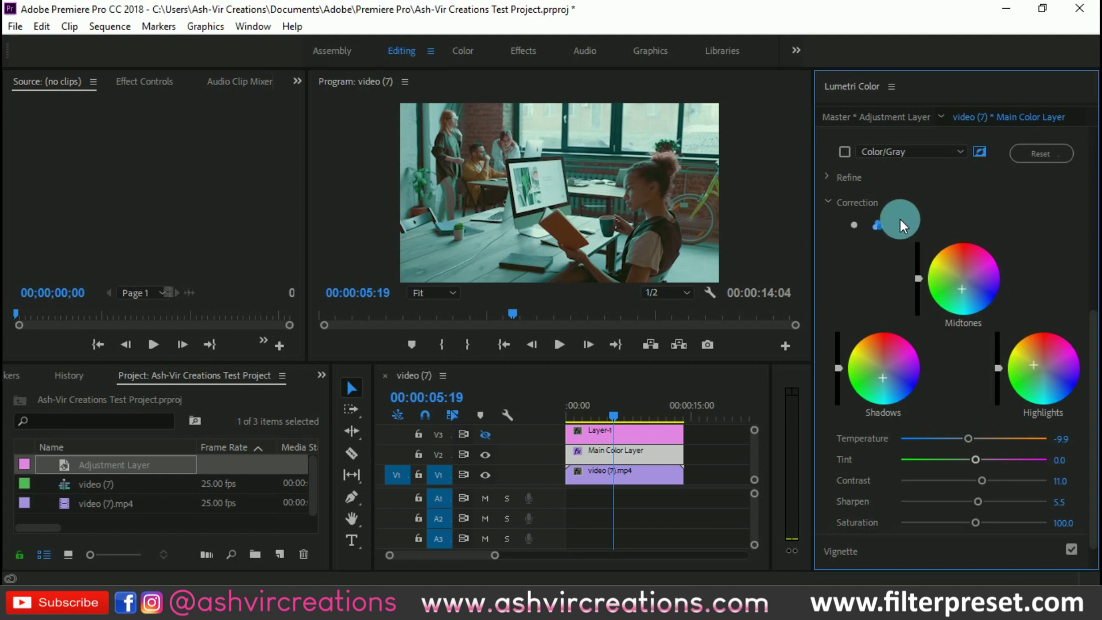
# Step: Return the correction to the single color wheel view and collapse the HSL Secondary section
pyautogui.scroll(-1, 900, 214)
pyautogui.scroll(2, 906, 226)
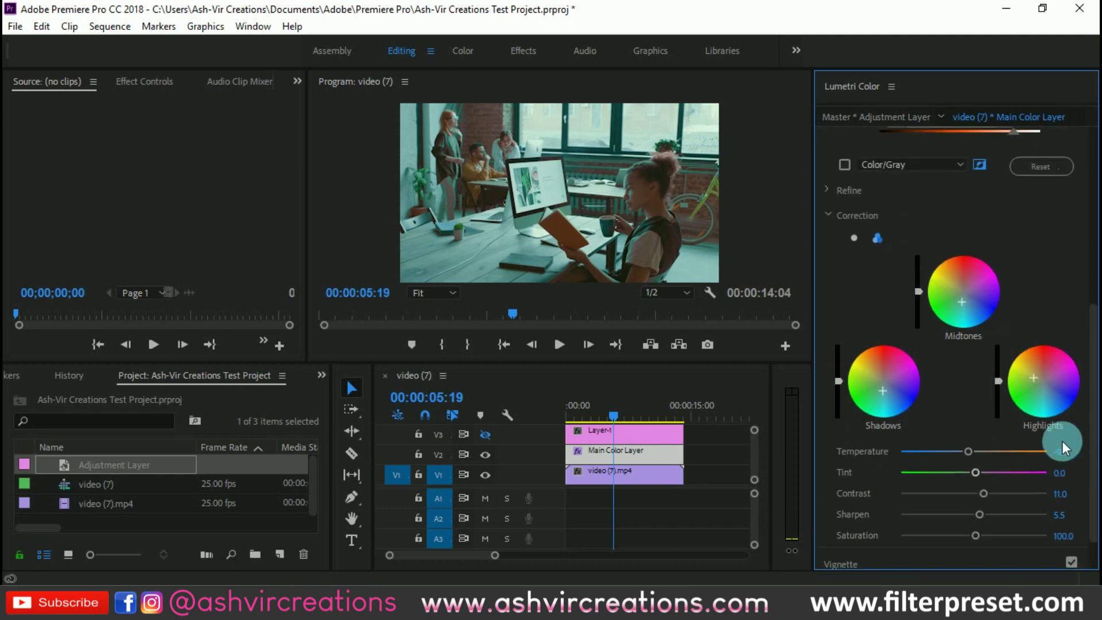
pyautogui.scroll(3, 864, 291)
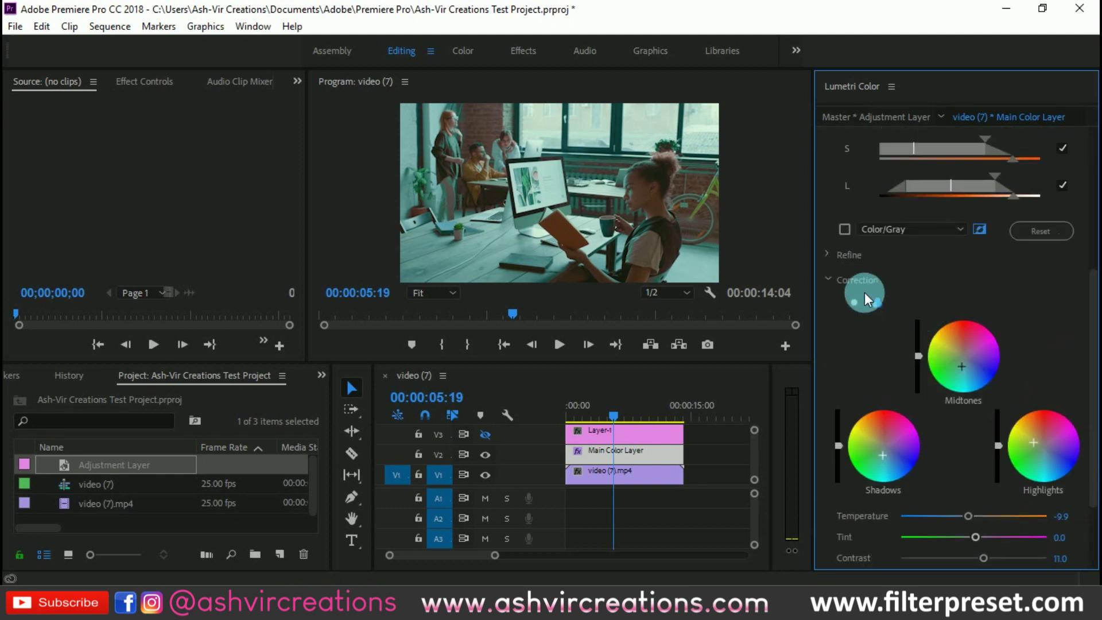
pyautogui.click(854, 299)
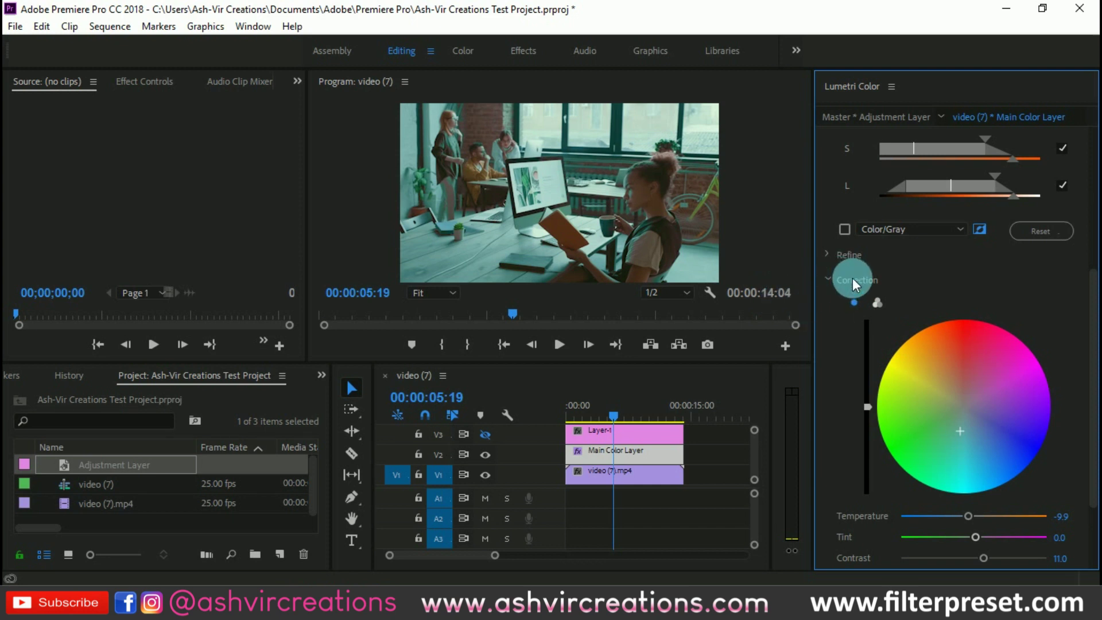
pyautogui.scroll(-5, 852, 277)
pyautogui.scroll(15, 852, 278)
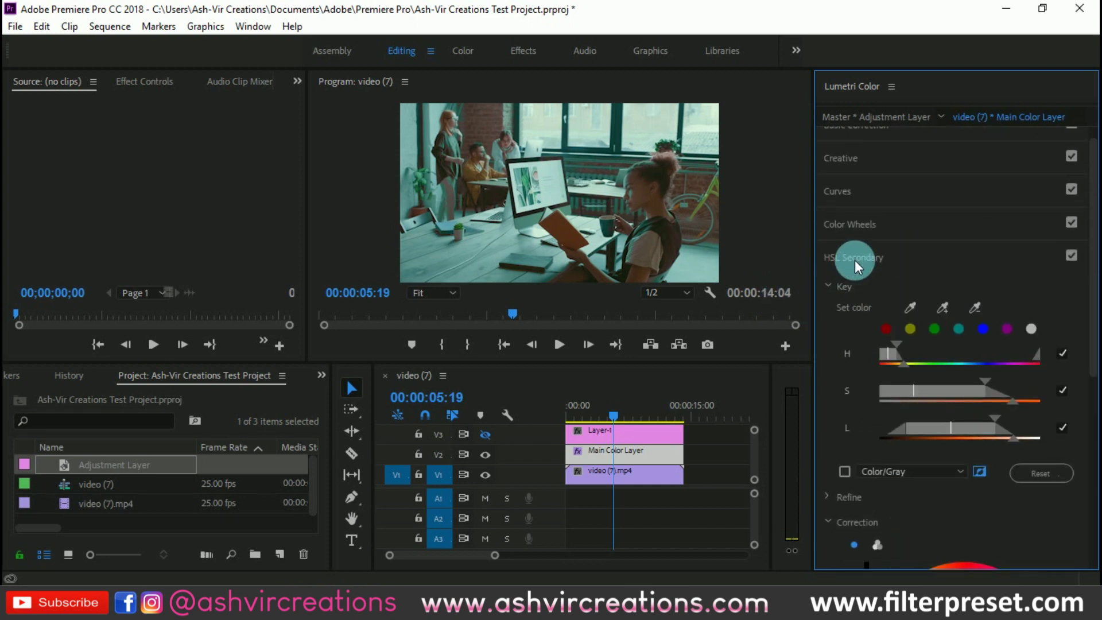
pyautogui.click(859, 252)
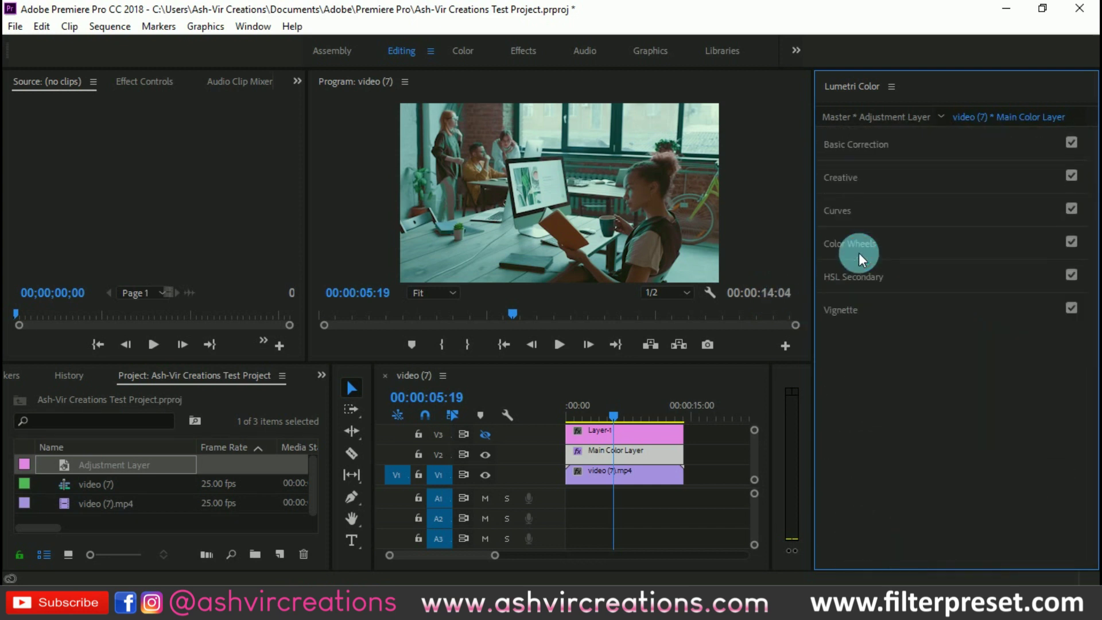
# Step: Copy the Main Color Layer and paste its attributes onto Layer-1, including Motion, Opacity, Time Remapping and the Lumetri Color effect
pyautogui.click(639, 456)
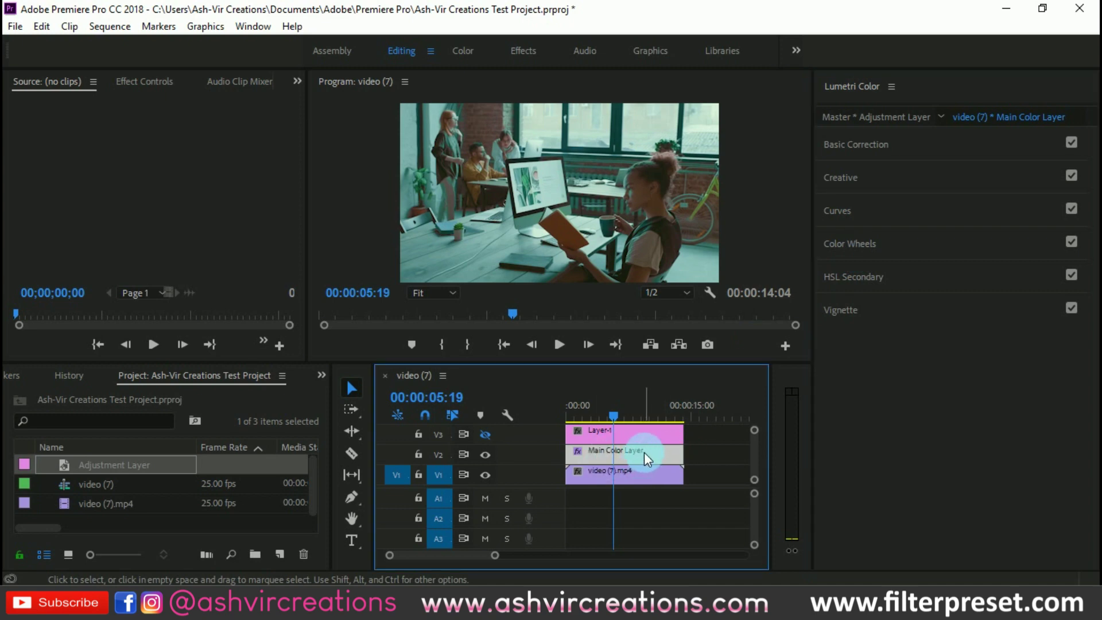
pyautogui.rightClick(644, 452)
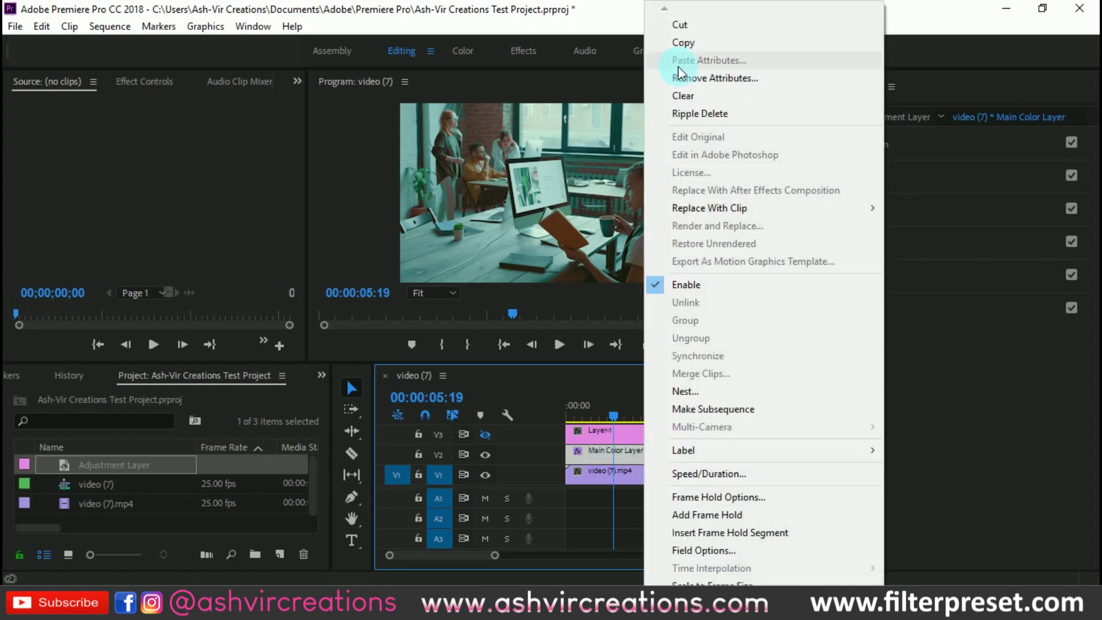
pyautogui.click(659, 381)
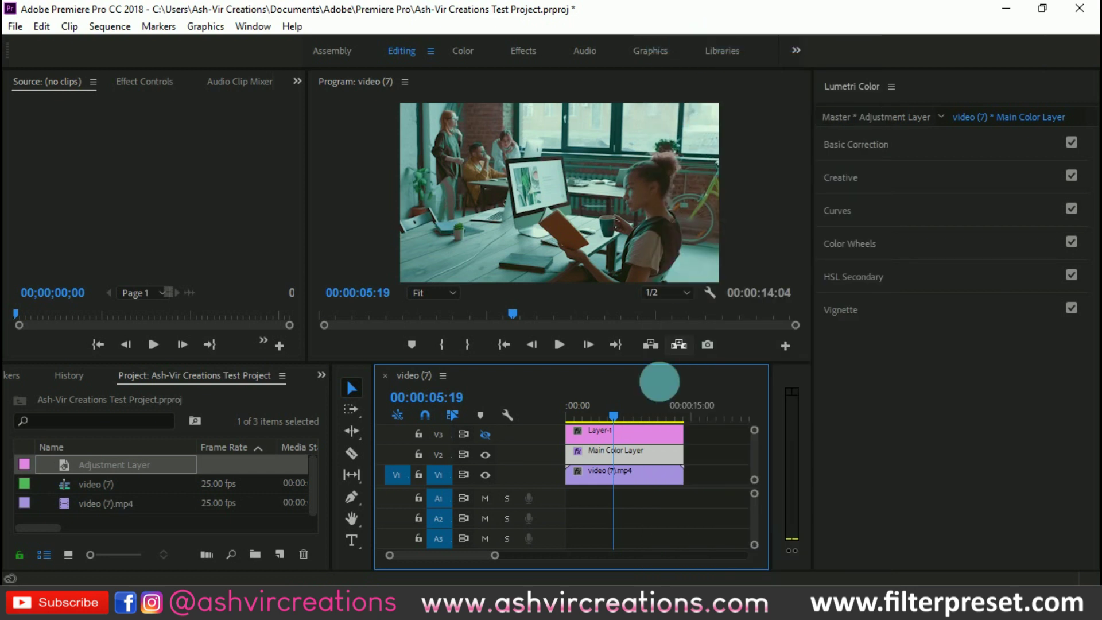
pyautogui.click(647, 430)
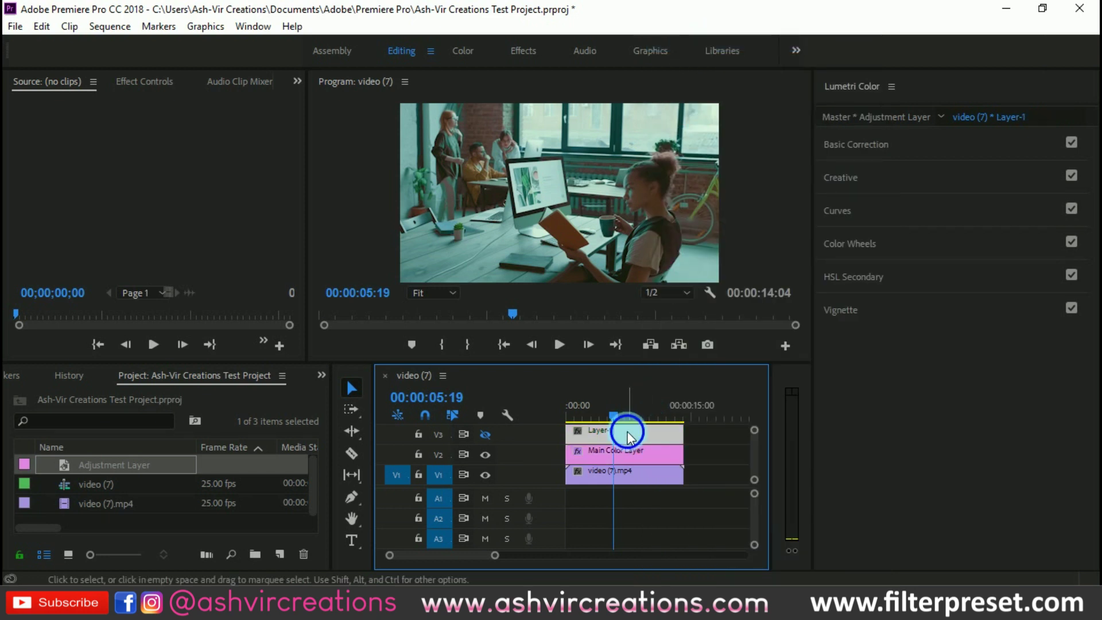
pyautogui.rightClick(628, 432)
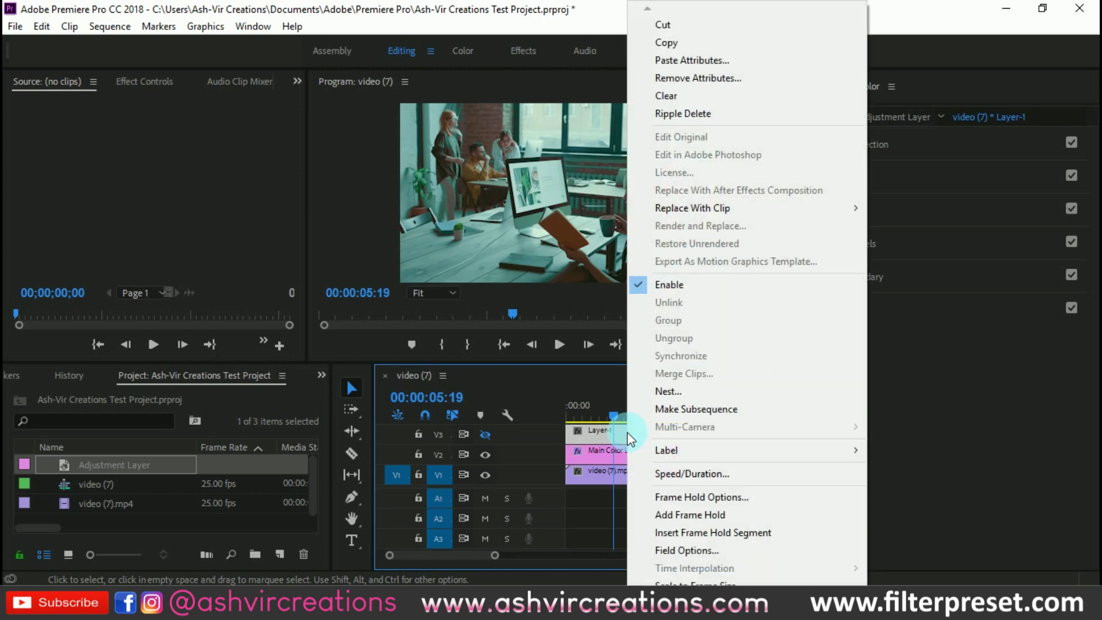
pyautogui.click(677, 58)
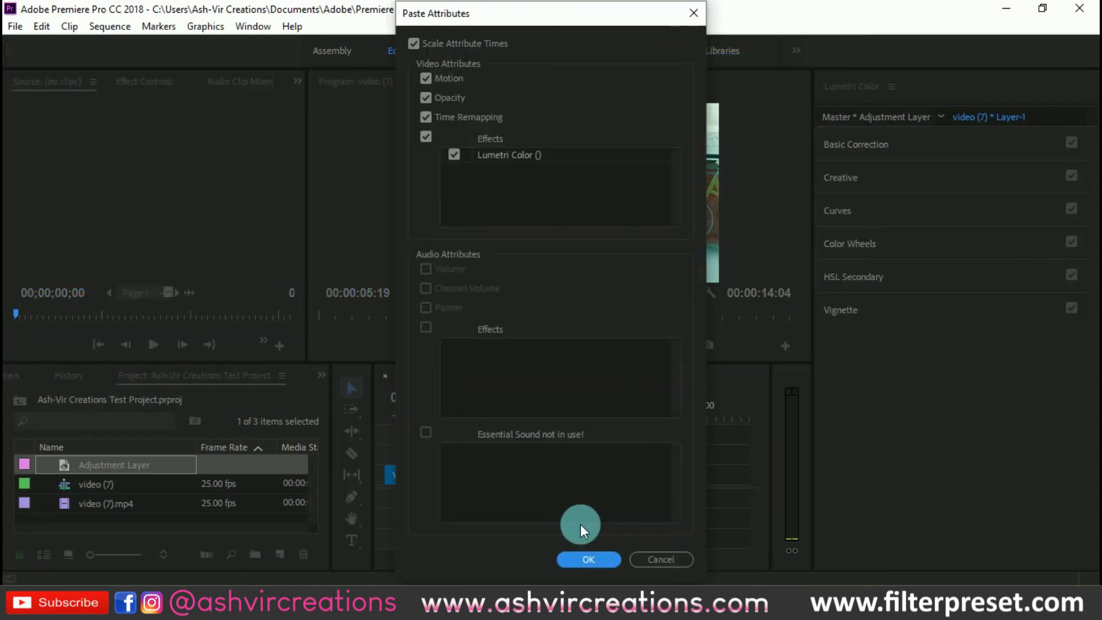
pyautogui.click(588, 551)
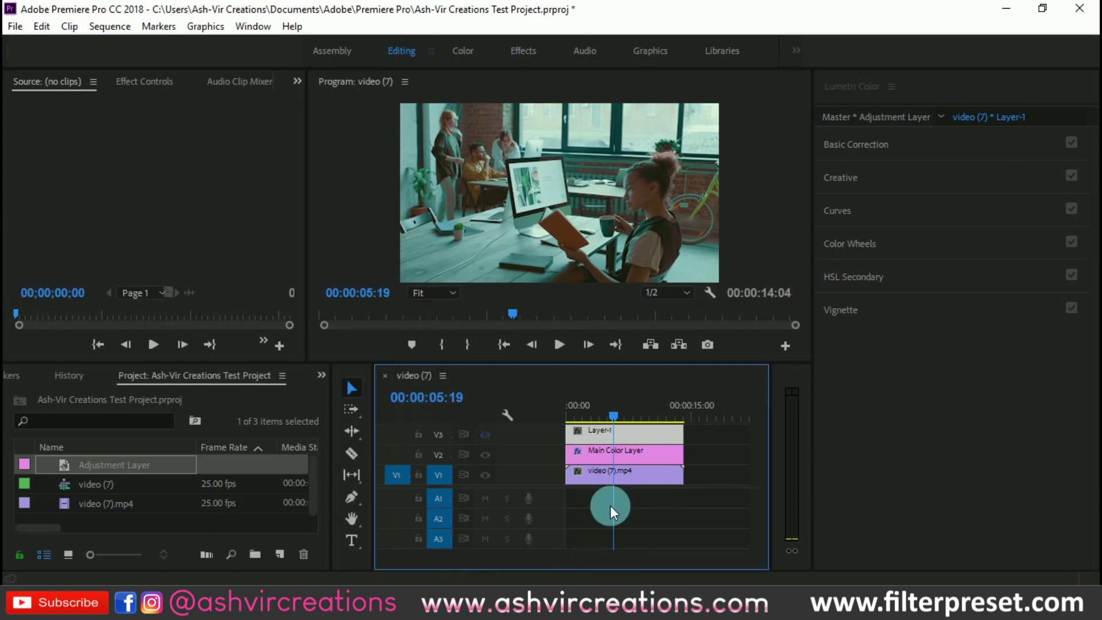
# Step: Show the V3 track, hide the V2 track, and select Layer-1 in the timeline
pyautogui.click(598, 452)
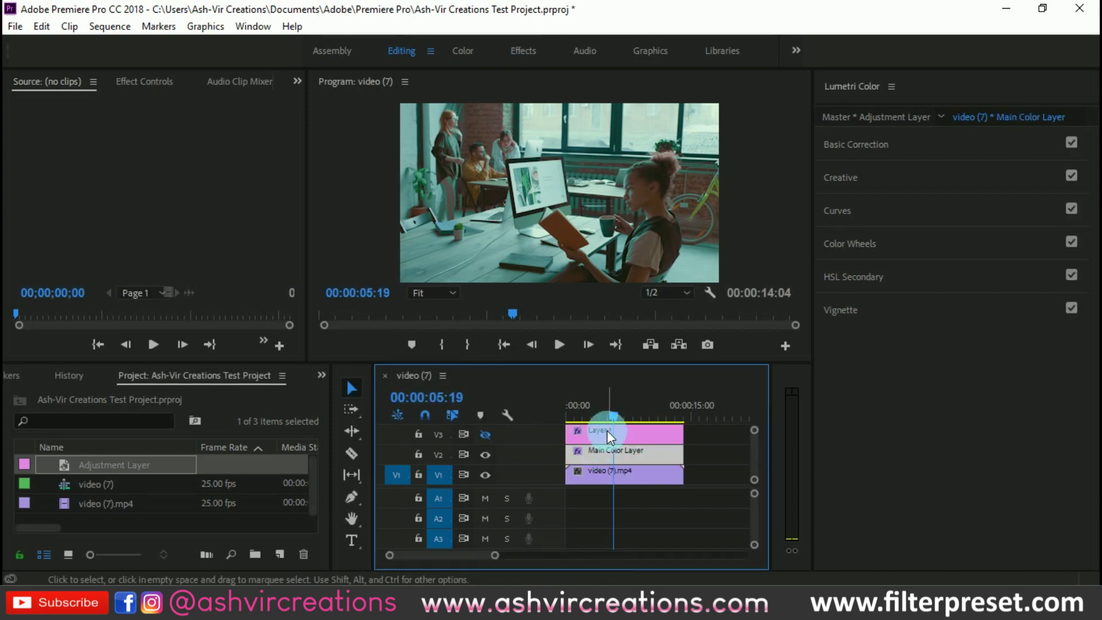
pyautogui.click(486, 434)
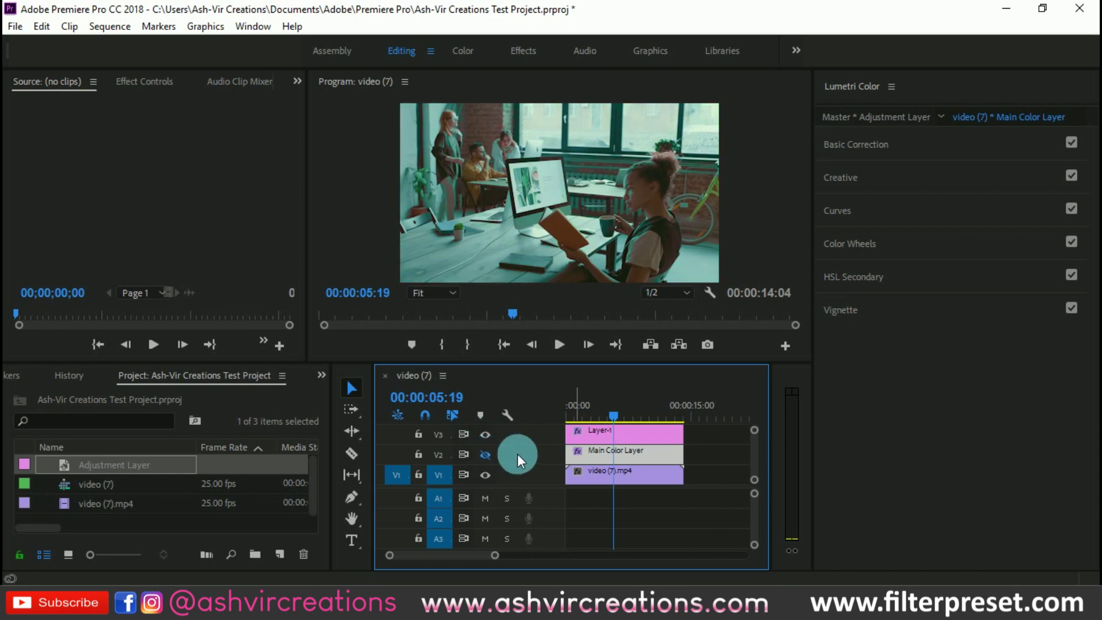
pyautogui.click(623, 434)
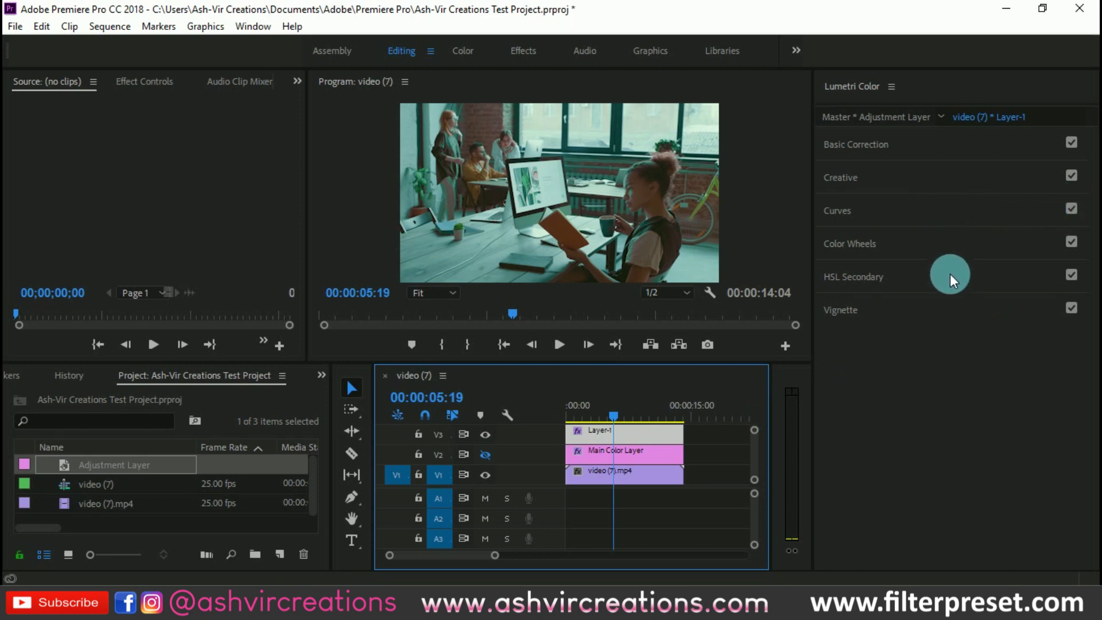
# Step: In Layer-1's HSL Secondary correction, reset the Midtones, Shadows and Highlights wheels to neutral and the Temperature to 0.0
pyautogui.click(901, 275)
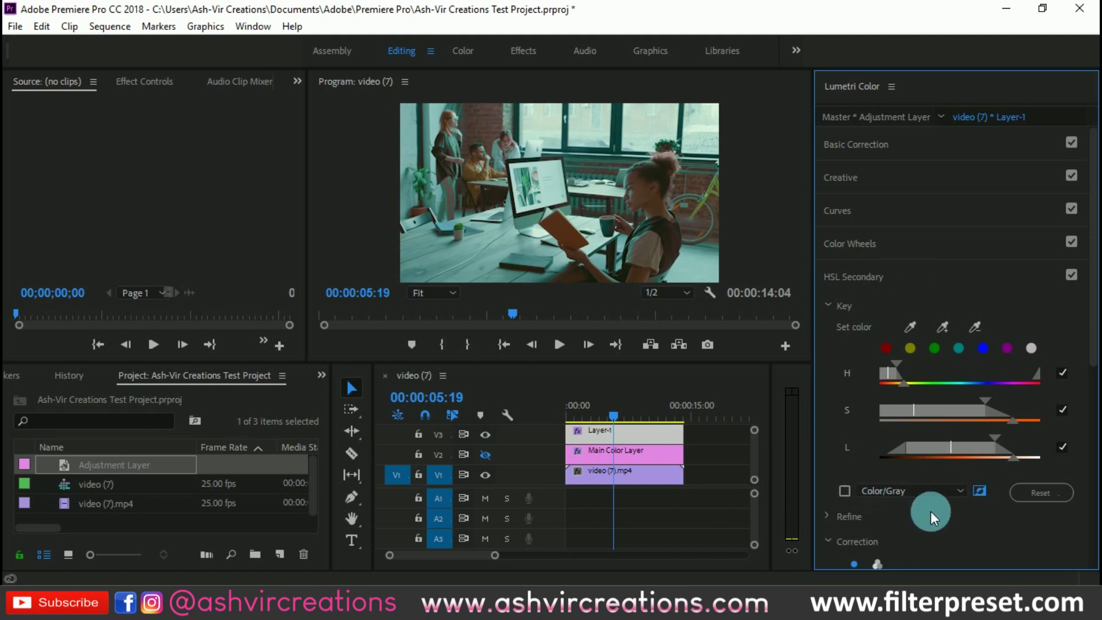
pyautogui.scroll(-5, 931, 510)
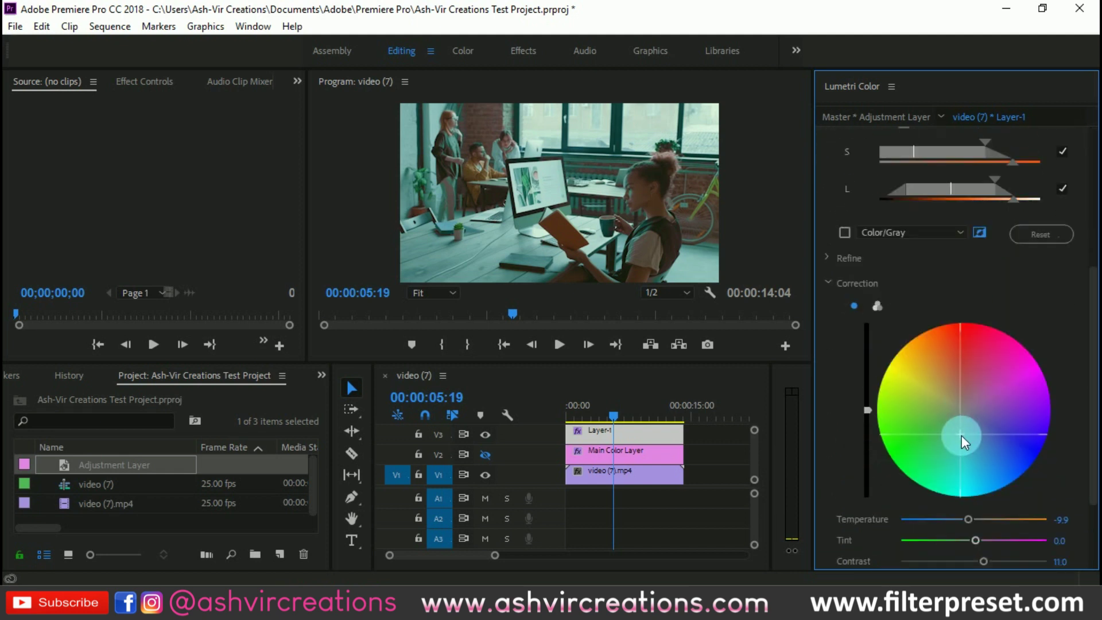
pyautogui.click(962, 435)
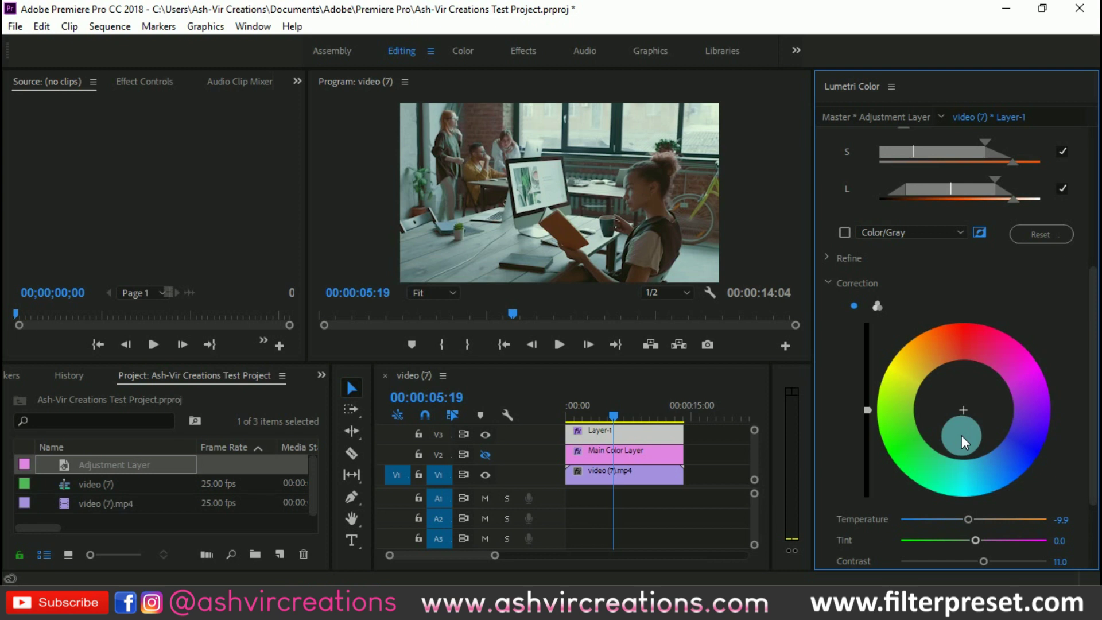
pyautogui.click(882, 304)
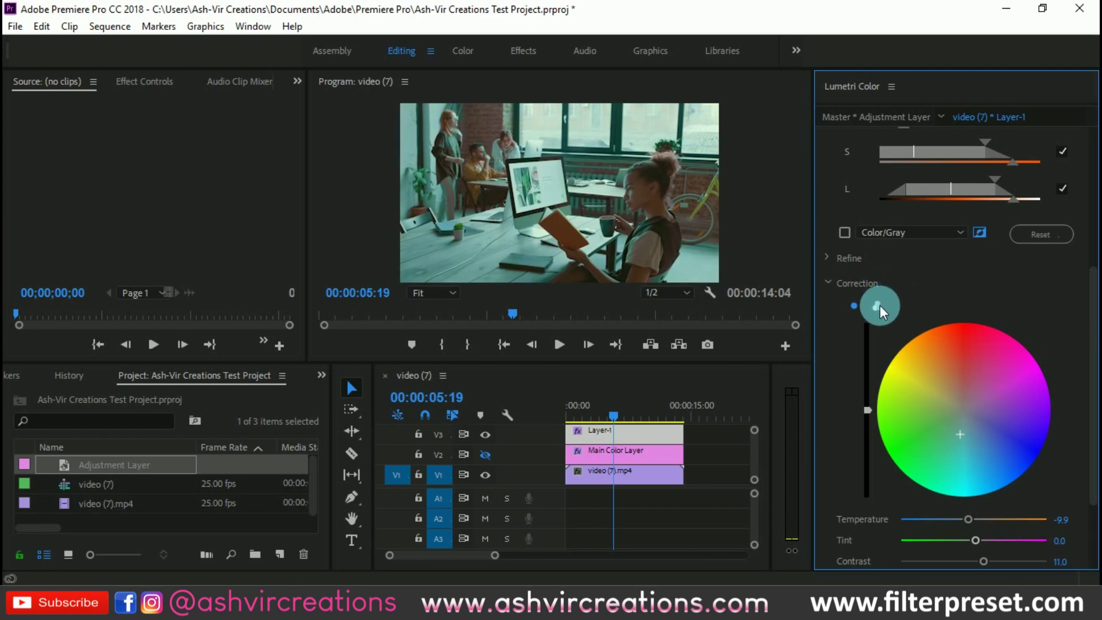
pyautogui.click(962, 369)
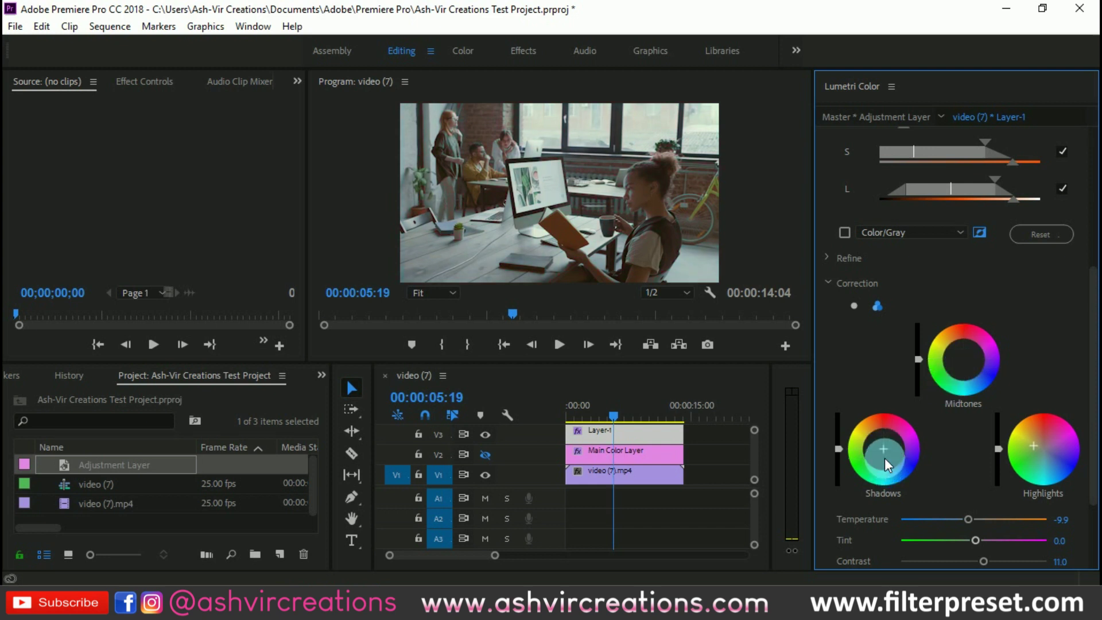
pyautogui.click(1033, 445)
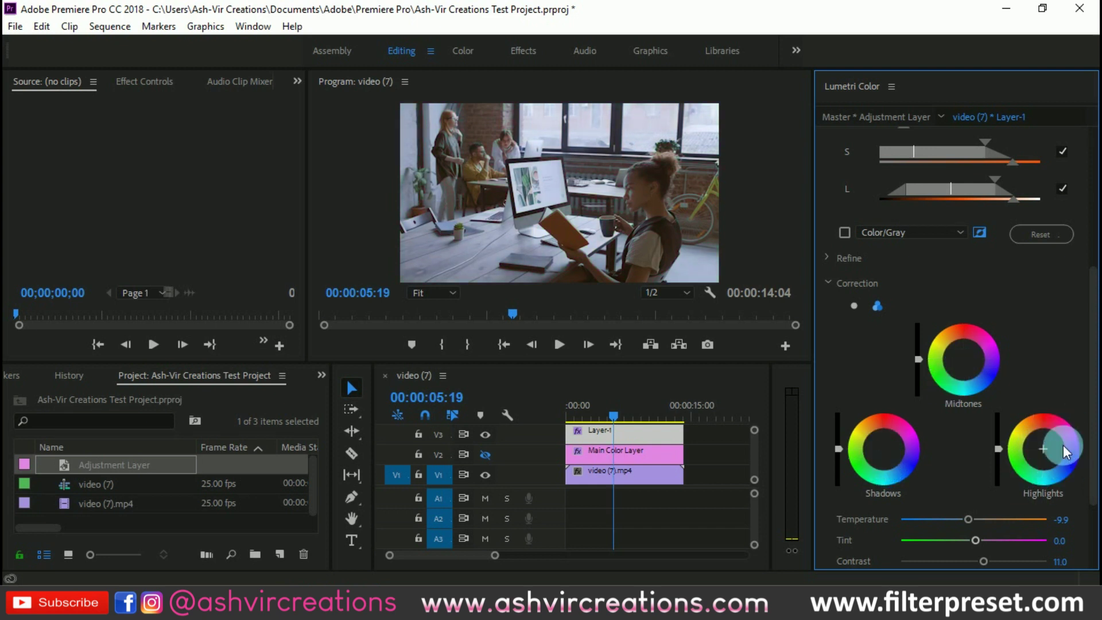
pyautogui.doubleClick(969, 519)
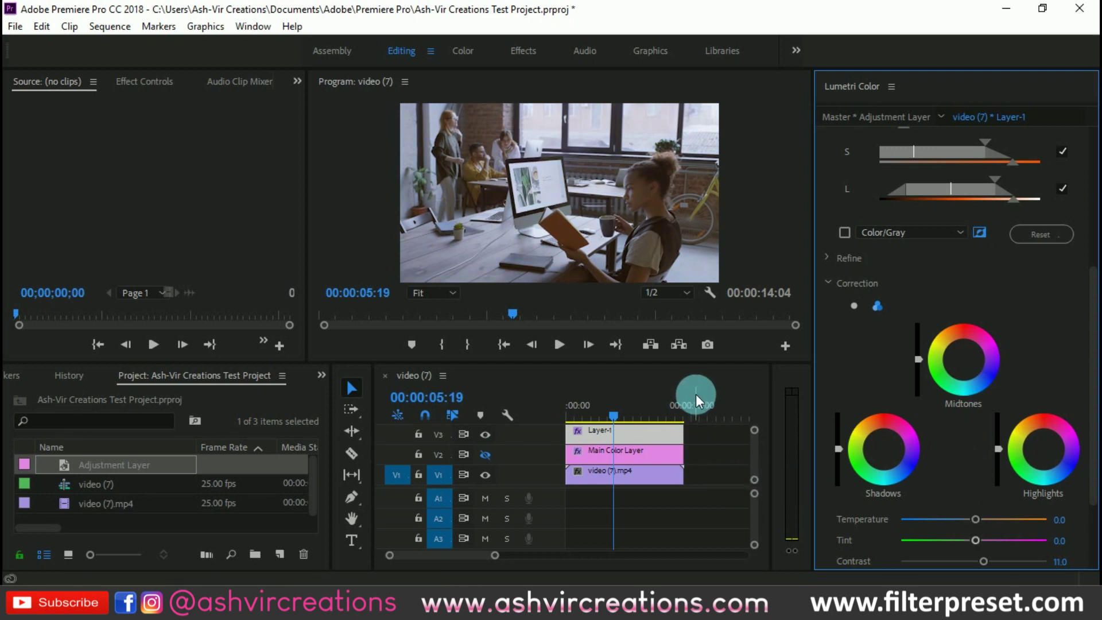
# Step: Turn off the inversion of Layer-1's HSL key to target skin tones, checking the selection with the Color/Gray mask preview
pyautogui.scroll(4, 924, 254)
pyautogui.scroll(2, 923, 253)
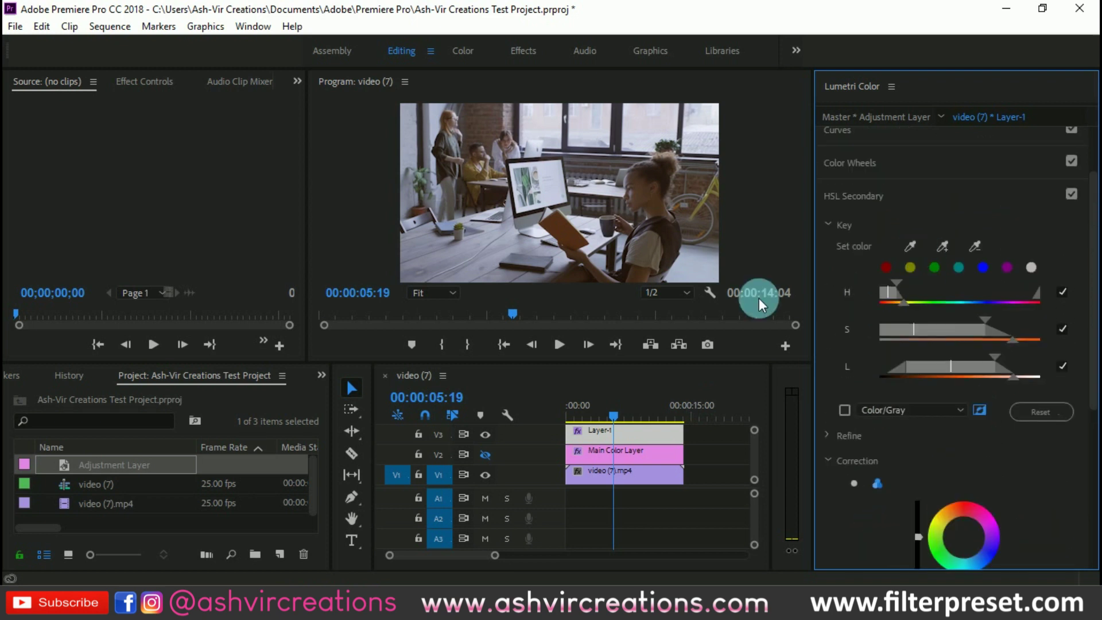
pyautogui.click(597, 410)
pyautogui.moveTo(598, 409); pyautogui.dragTo(624, 410)
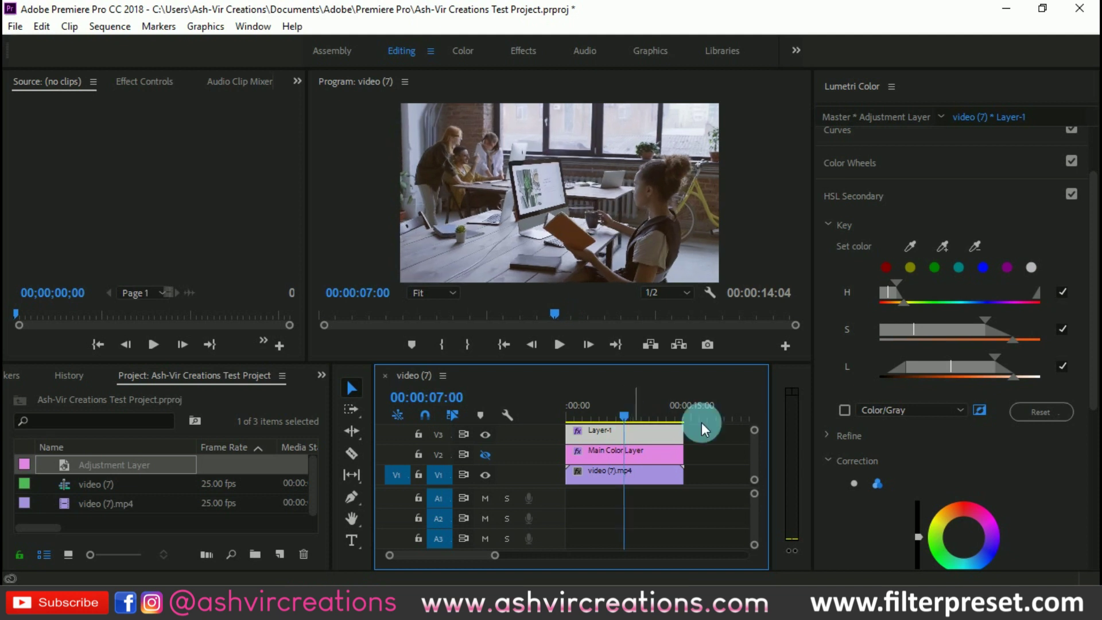
pyautogui.click(842, 411)
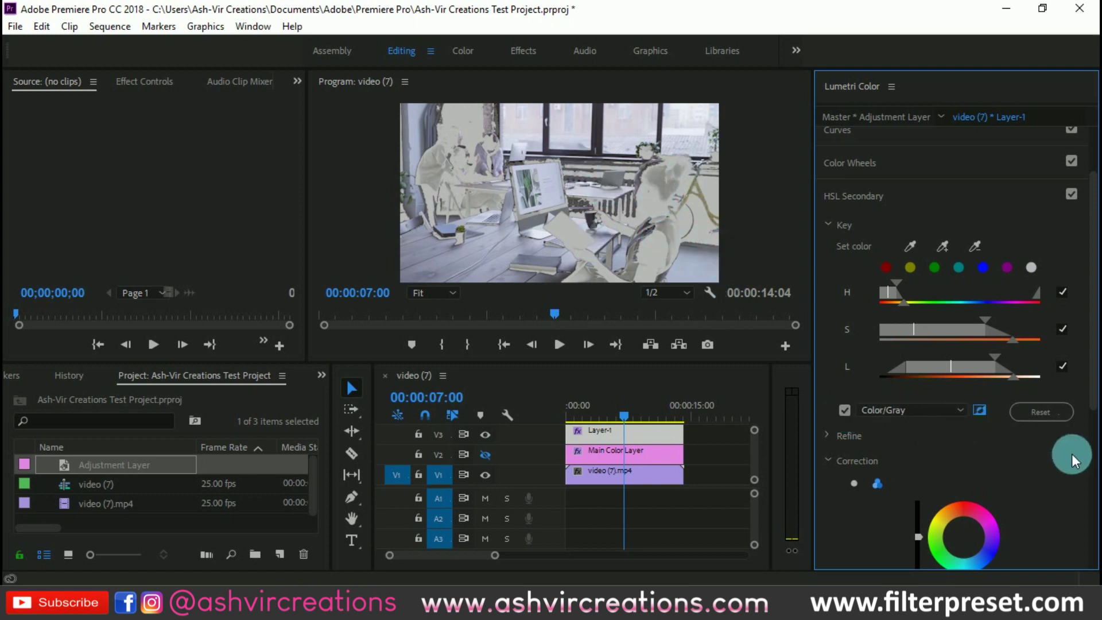
pyautogui.click(981, 411)
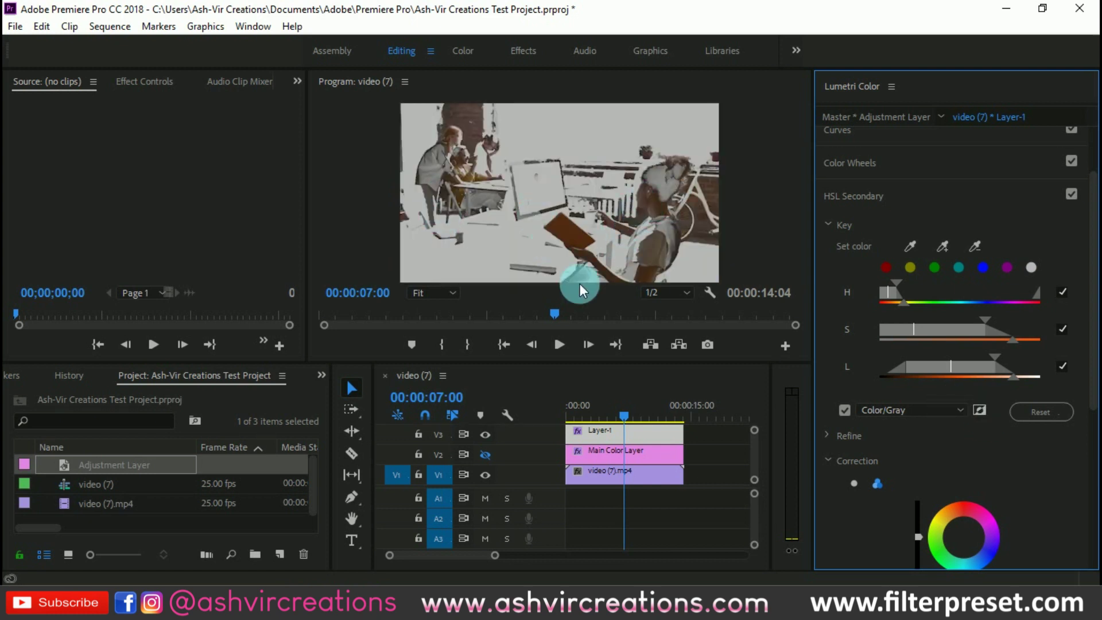
pyautogui.click(845, 409)
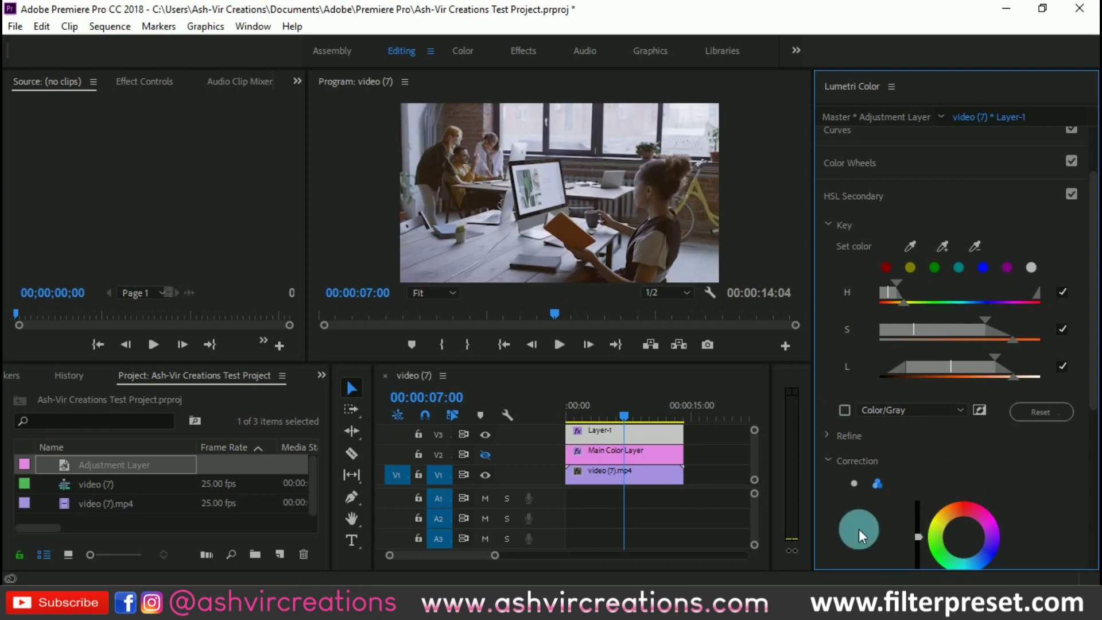
# Step: At 00:00:04:23, shift the correction's single color wheel slightly toward yellow-orange to warm the skin tones
pyautogui.moveTo(627, 413)
pyautogui.mouseDown()
pyautogui.moveTo(641, 413)
pyautogui.moveTo(610, 414)
pyautogui.mouseUp()
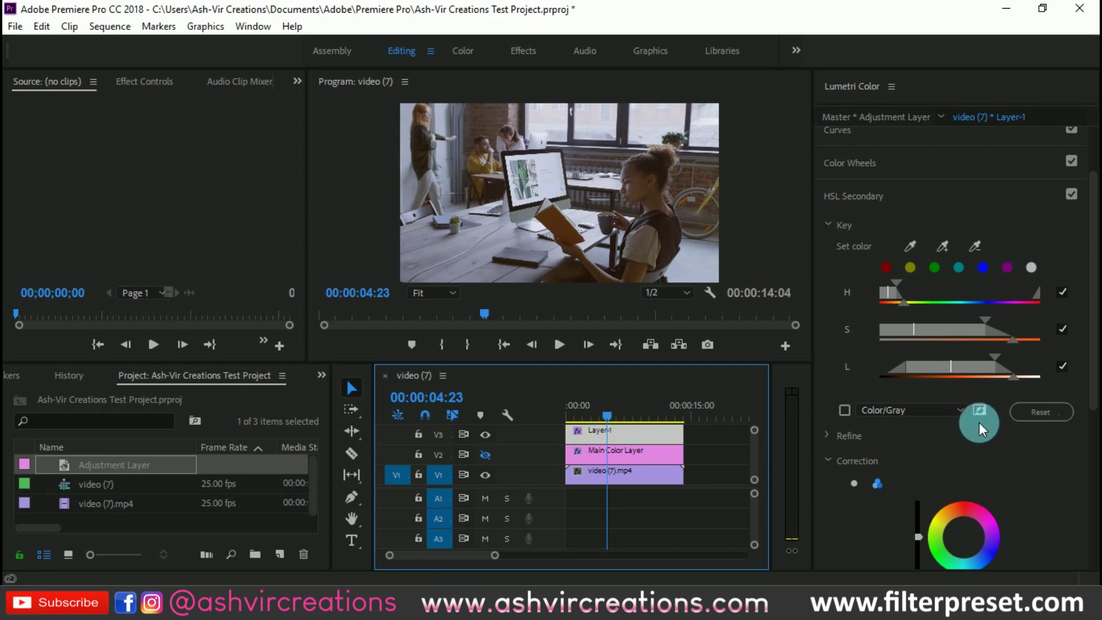
pyautogui.scroll(-3, 976, 422)
pyautogui.click(850, 391)
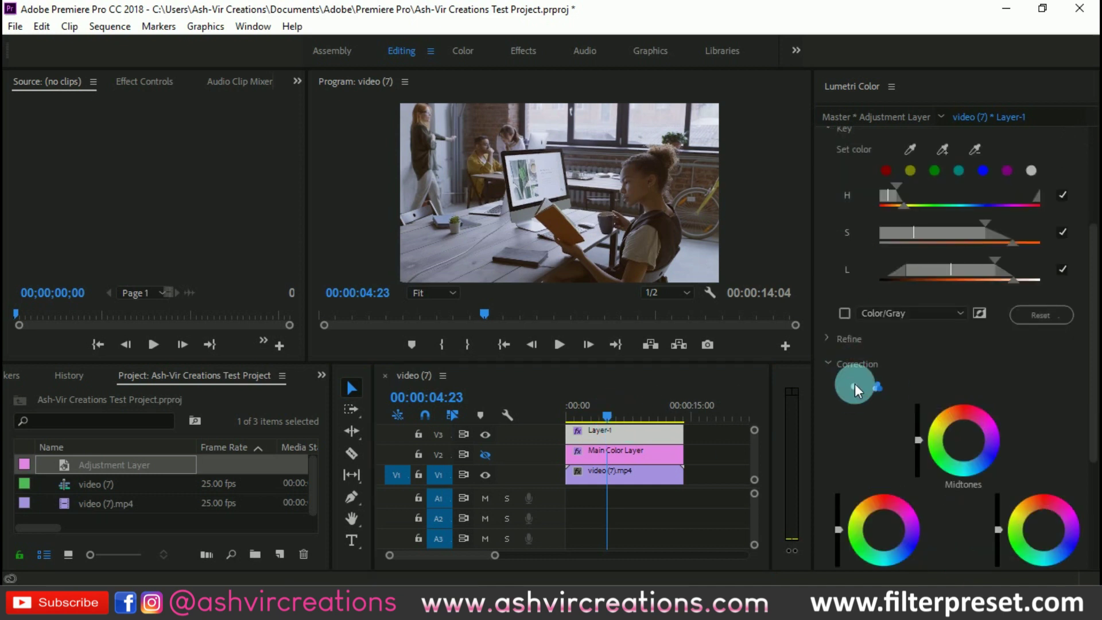
pyautogui.moveTo(969, 480); pyautogui.dragTo(963, 478)
pyautogui.scroll(-2, 963, 490)
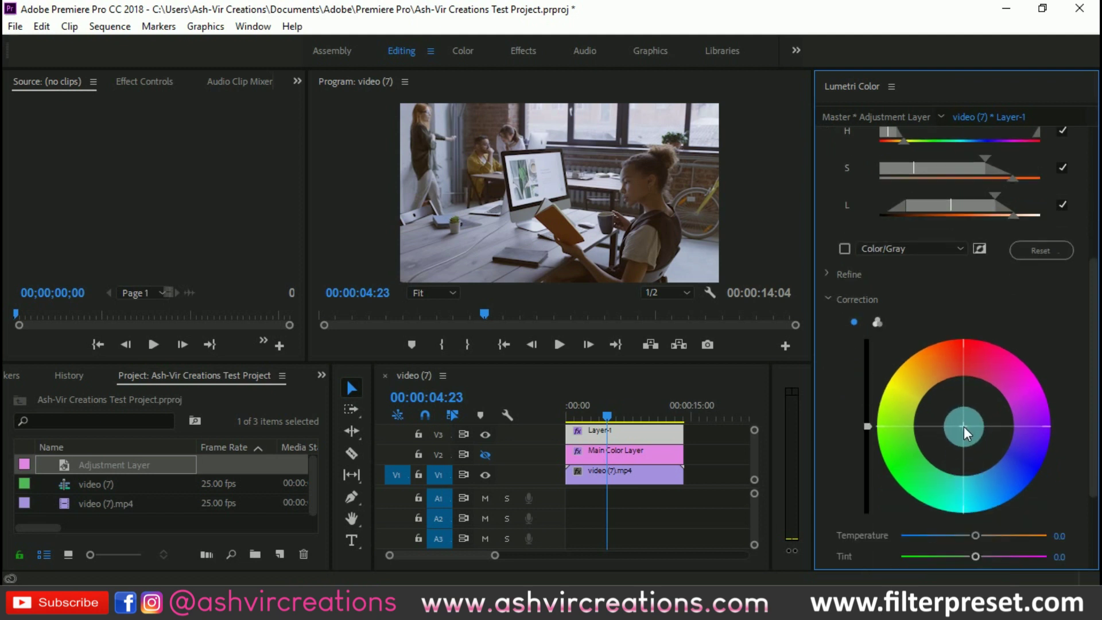
pyautogui.moveTo(963, 426)
pyautogui.mouseDown()
pyautogui.moveTo(914, 358)
pyautogui.moveTo(905, 428)
pyautogui.moveTo(940, 463)
pyautogui.moveTo(957, 439)
pyautogui.mouseUp()
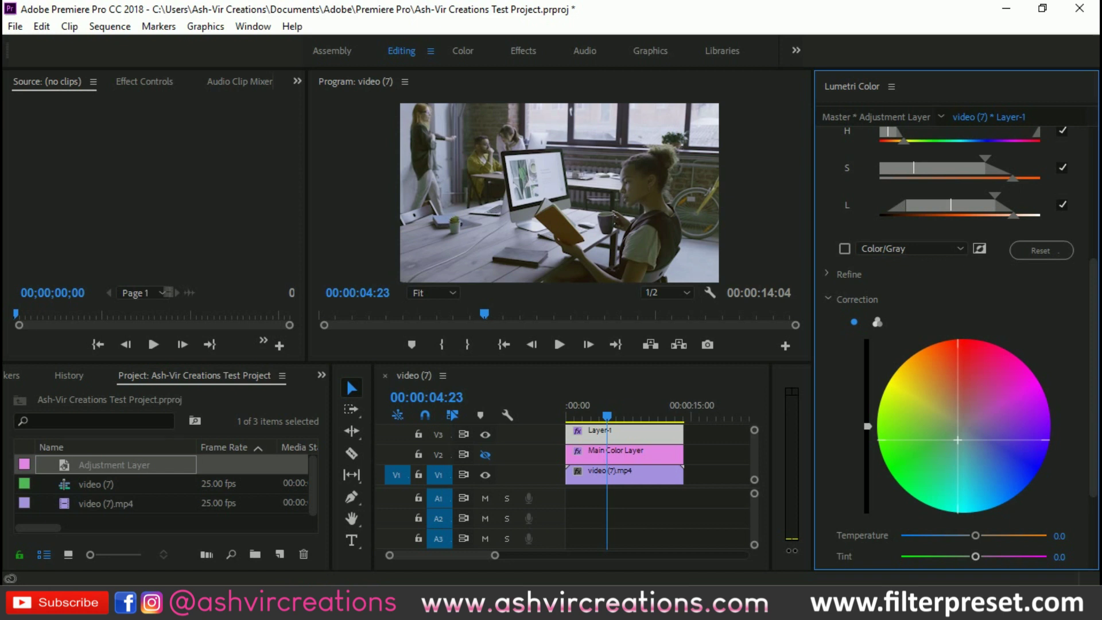
pyautogui.moveTo(957, 440)
pyautogui.mouseDown()
pyautogui.moveTo(950, 403)
pyautogui.moveTo(962, 425)
pyautogui.mouseUp()
pyautogui.scroll(-3, 970, 458)
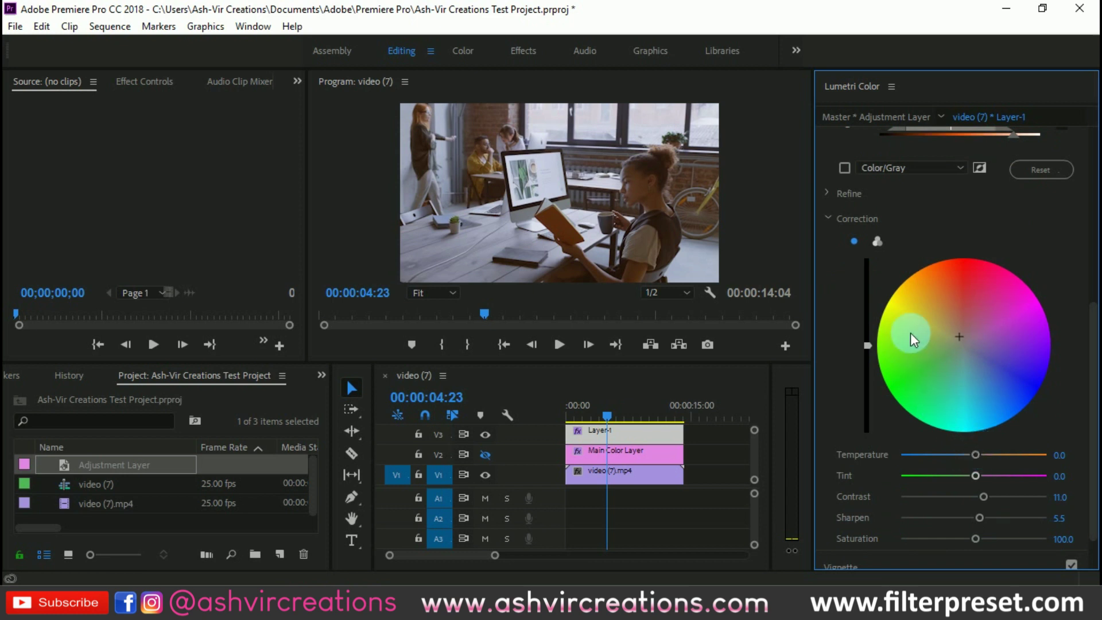
# Step: Switch the correction to the three-way color wheels and collapse the HSL Secondary section
pyautogui.click(878, 240)
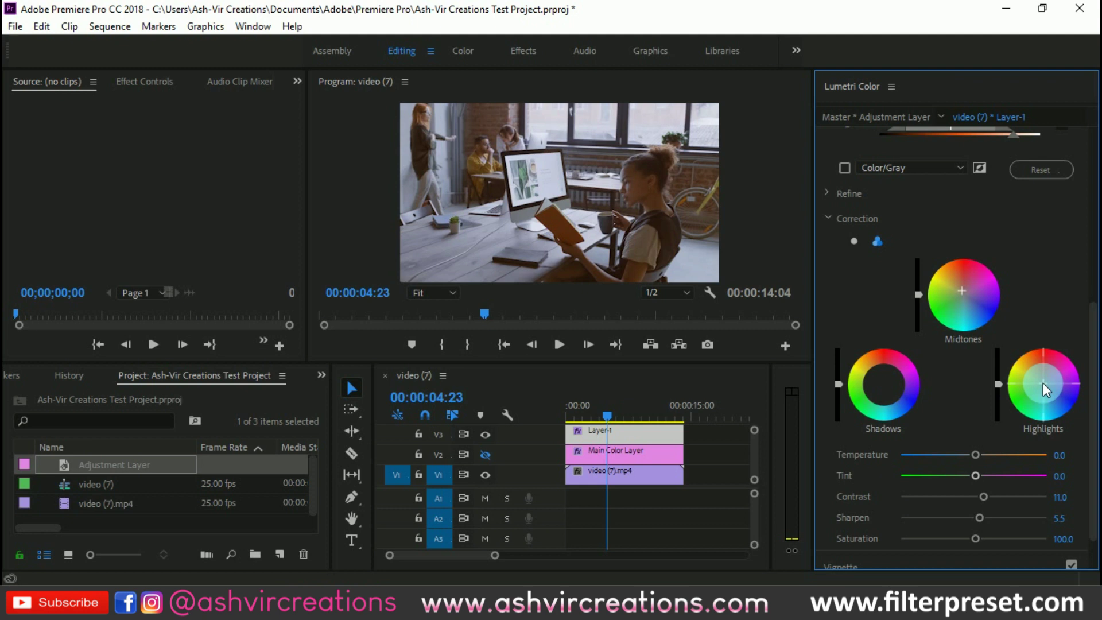
pyautogui.scroll(3, 860, 314)
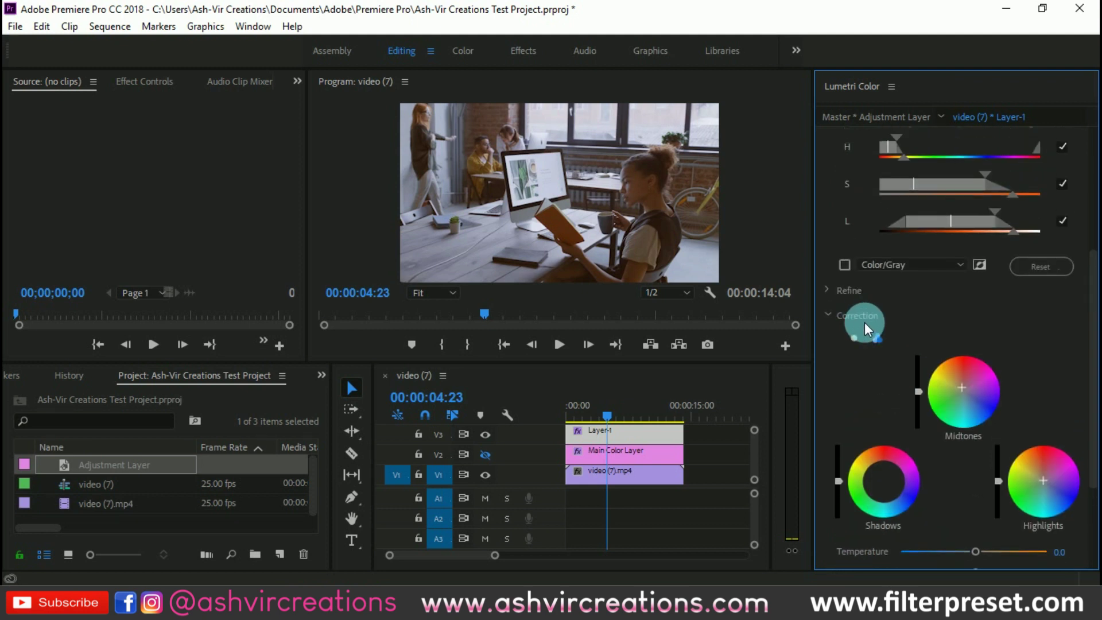
pyautogui.scroll(3, 864, 322)
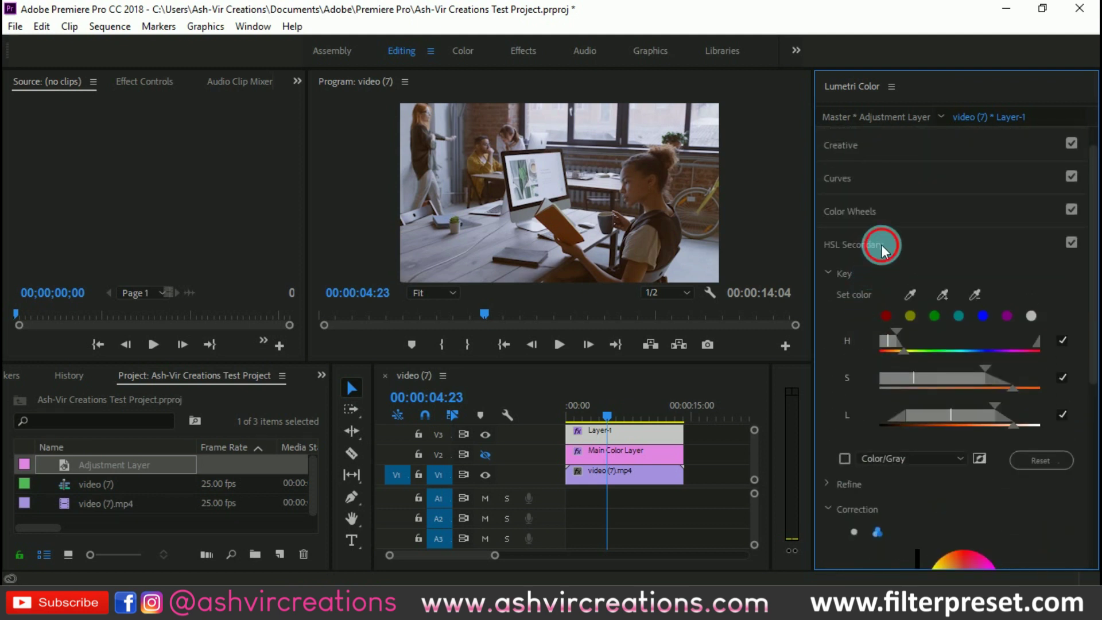
pyautogui.click(880, 244)
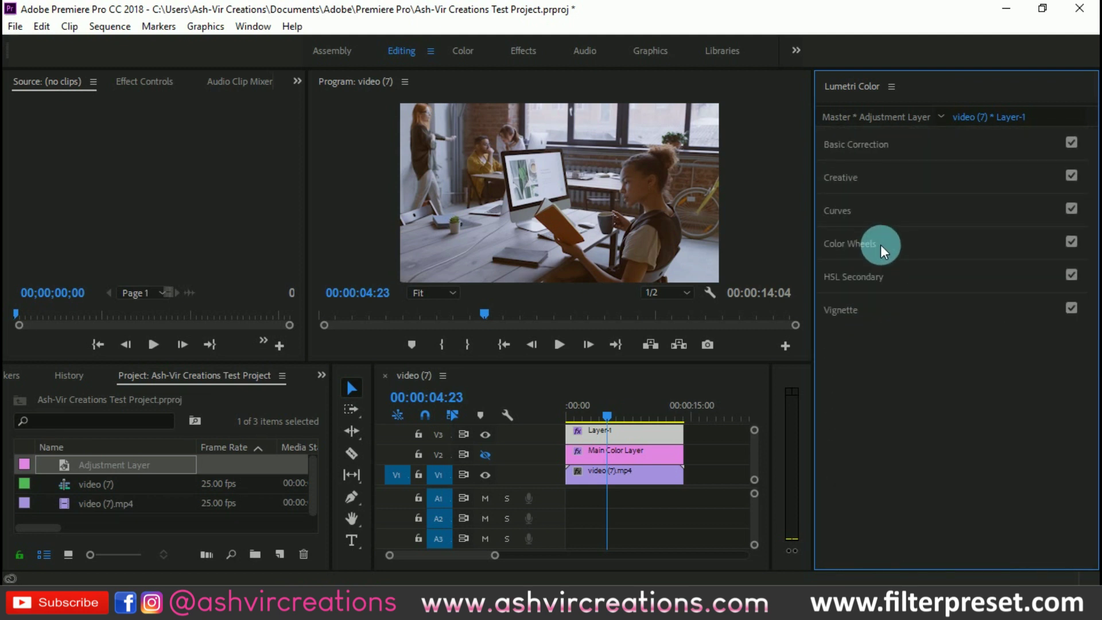
# Step: Examine the skin correction by toggling the V3 track's visibility and magnifying the program preview to 200%, then 100%
pyautogui.click(486, 434)
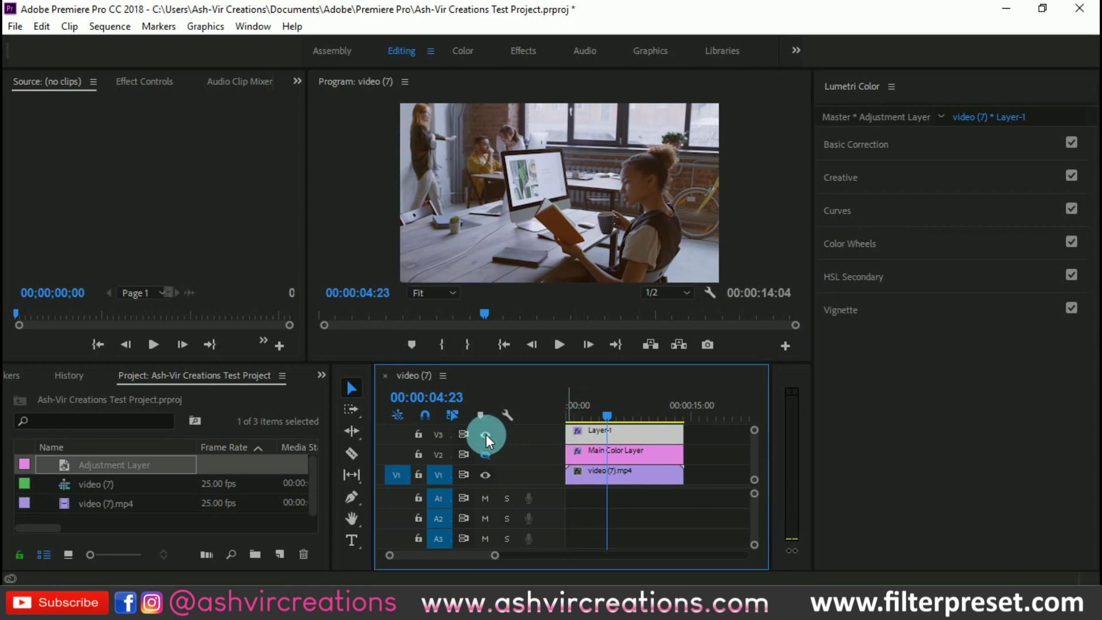
pyautogui.click(425, 296)
pyautogui.click(453, 436)
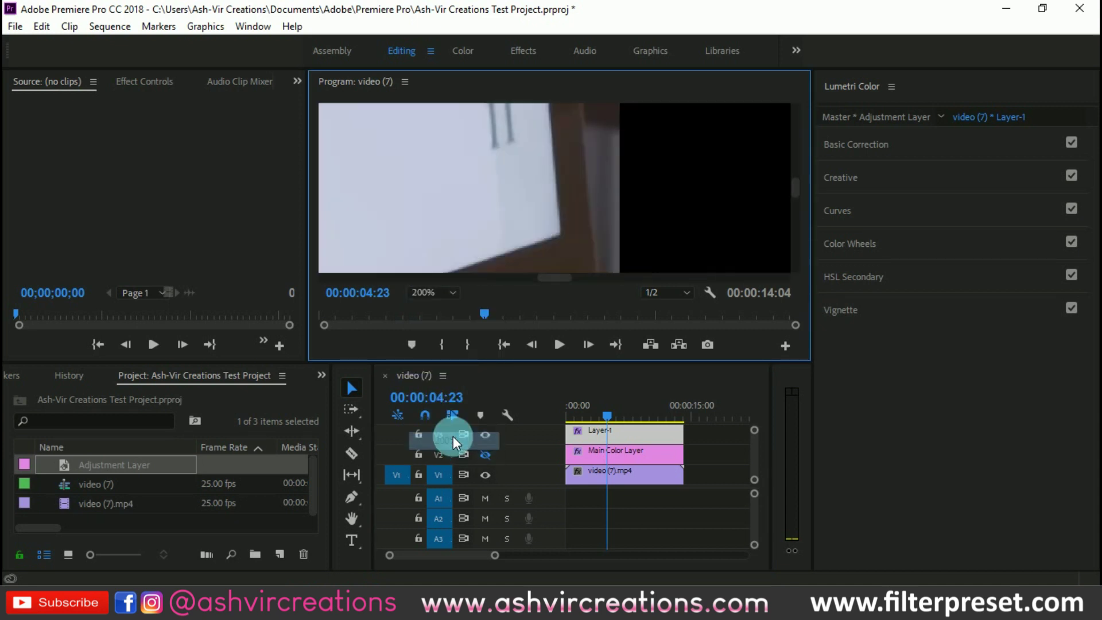
pyautogui.click(469, 293)
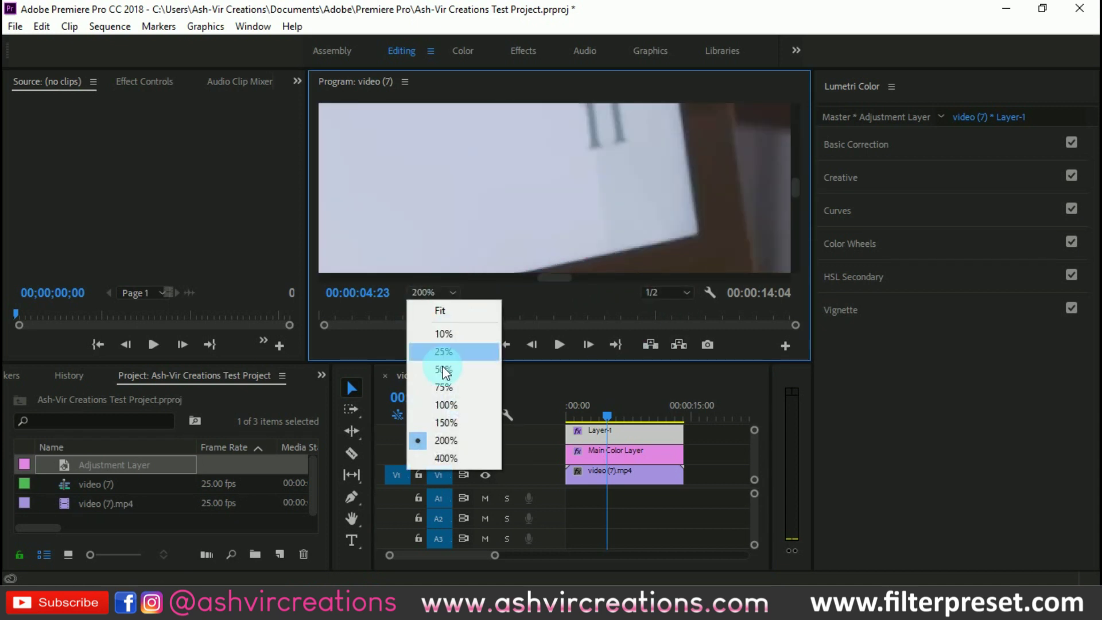
pyautogui.click(446, 405)
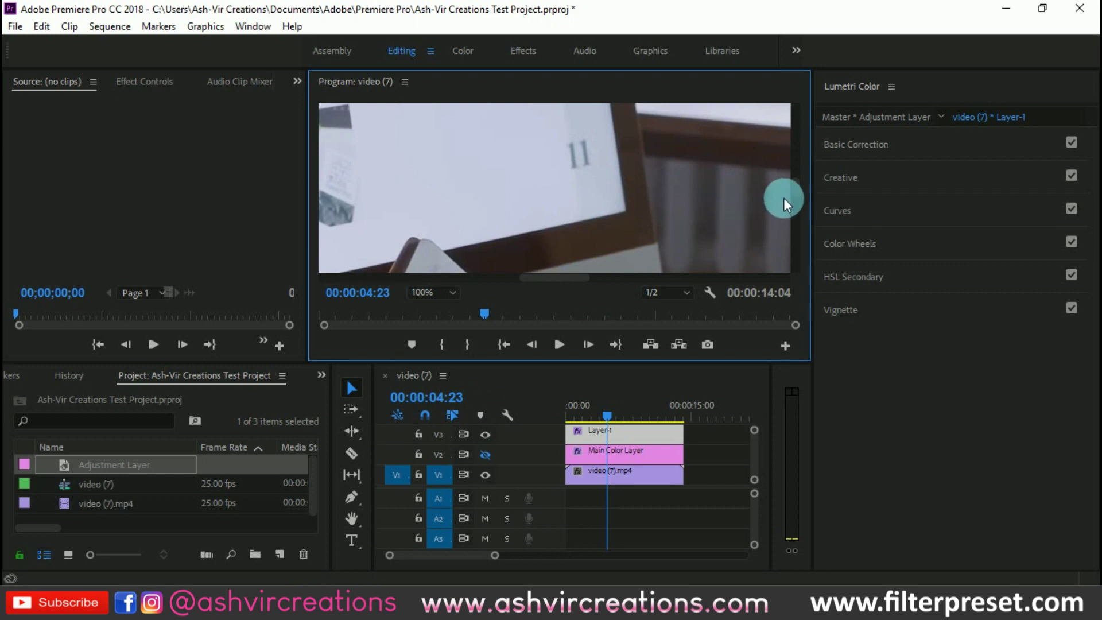
# Step: Examine the skin correction on the woman's face at 100% magnification, toggling the V3 track's visibility
pyautogui.moveTo(797, 216); pyautogui.dragTo(651, 290)
pyautogui.moveTo(794, 233); pyautogui.dragTo(795, 182)
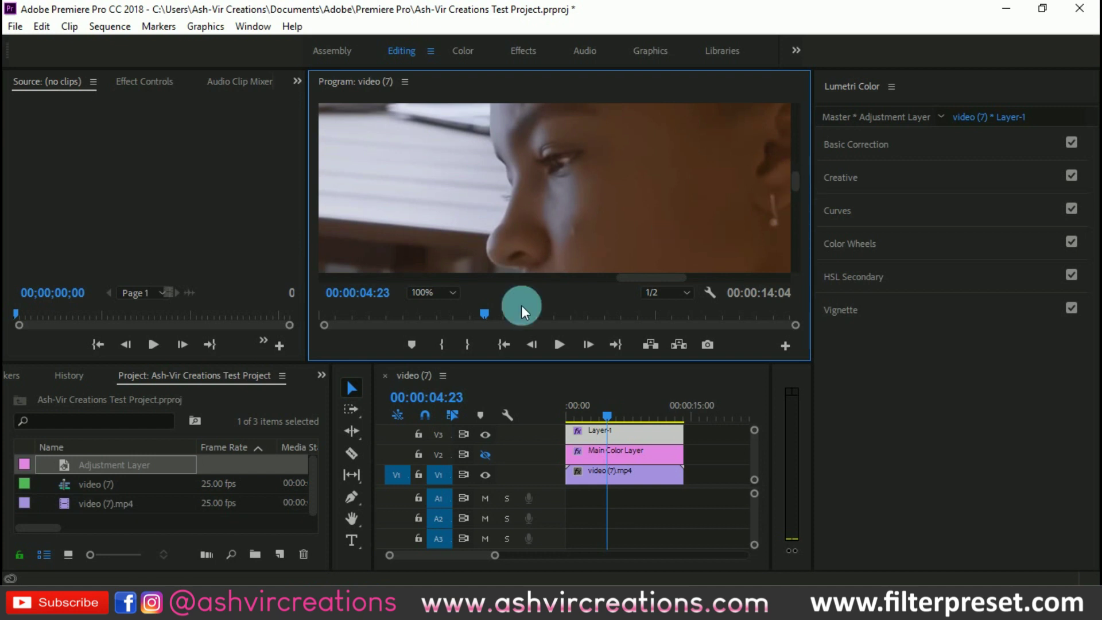
pyautogui.click(485, 434)
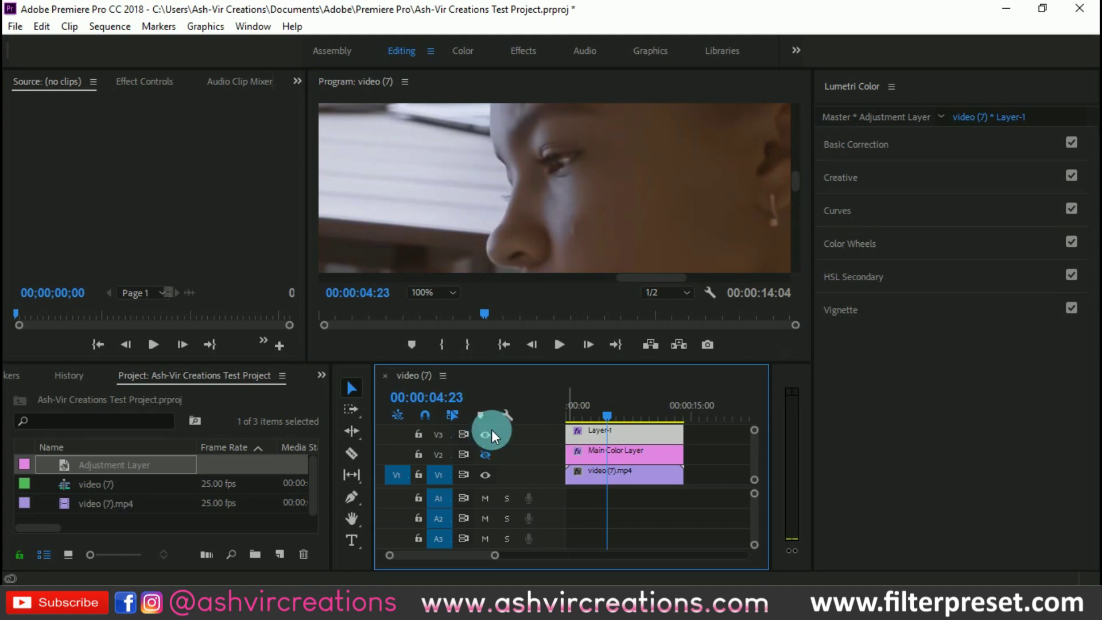
pyautogui.click(485, 434)
pyautogui.click(485, 434)
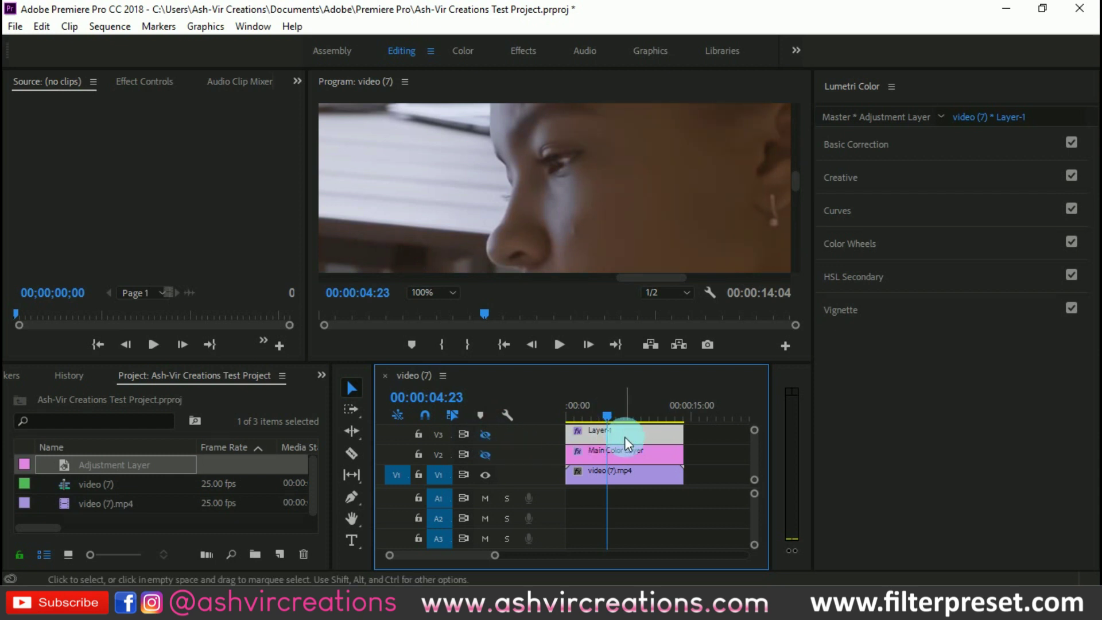
# Step: Set Layer-1's HSL Secondary correction to contrast 17.6 and sharpen 9.9, and collapse the section
pyautogui.click(895, 274)
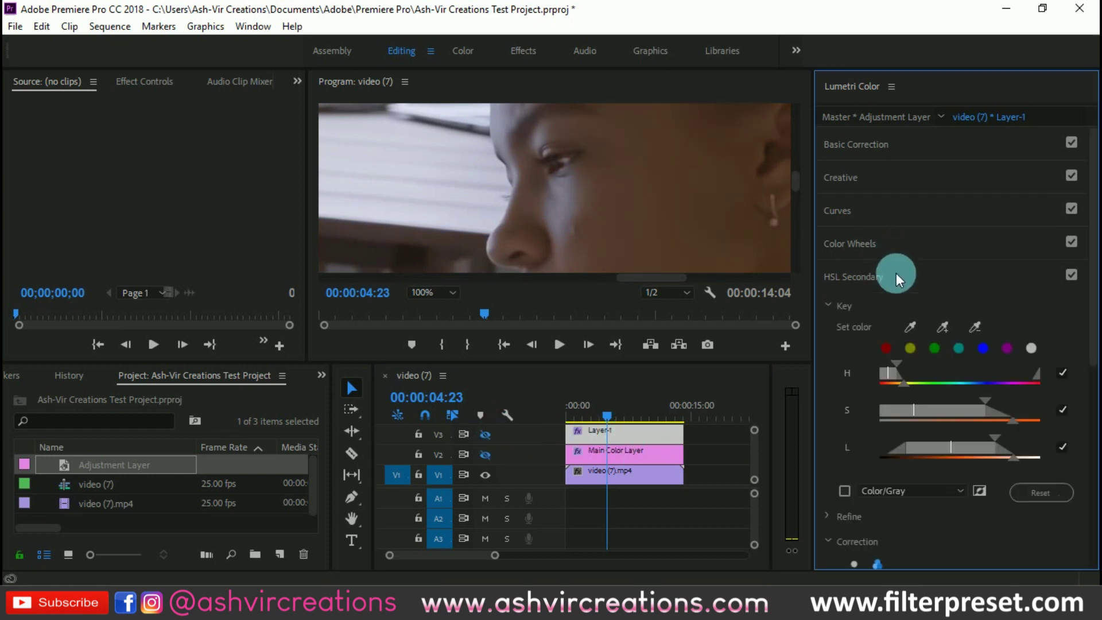
pyautogui.scroll(-5, 899, 283)
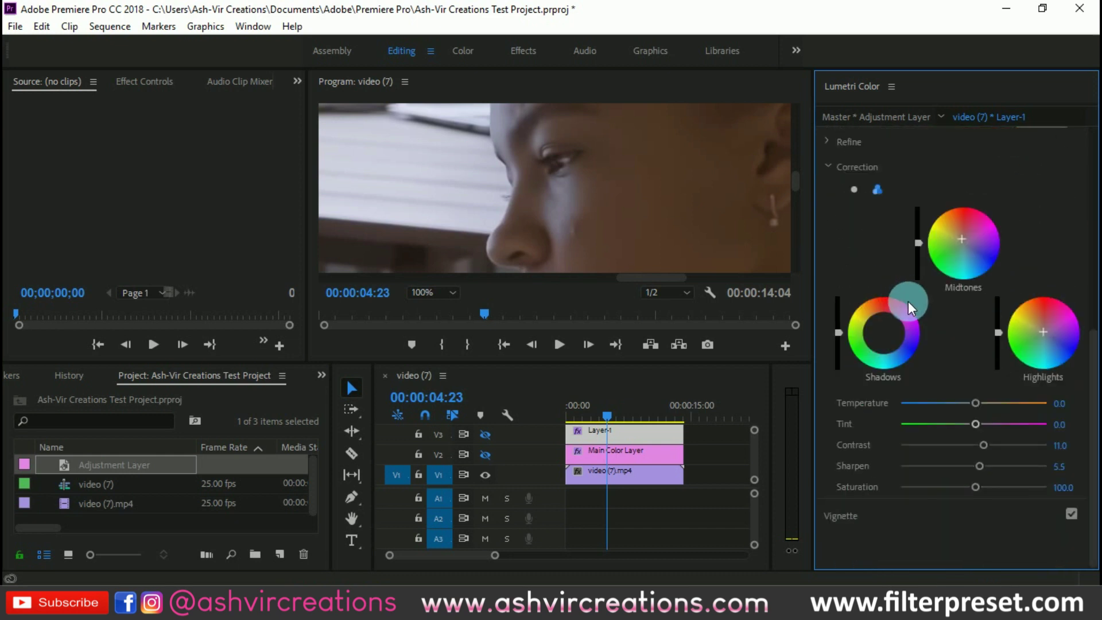
pyautogui.moveTo(986, 446); pyautogui.dragTo(1049, 445)
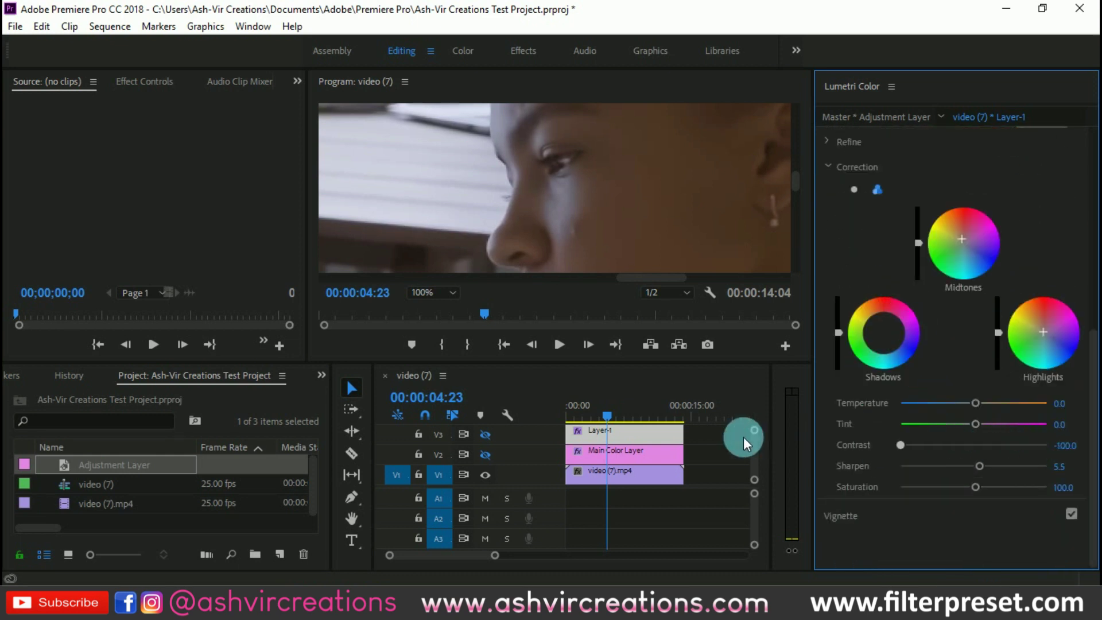
pyautogui.moveTo(1093, 474); pyautogui.dragTo(990, 474)
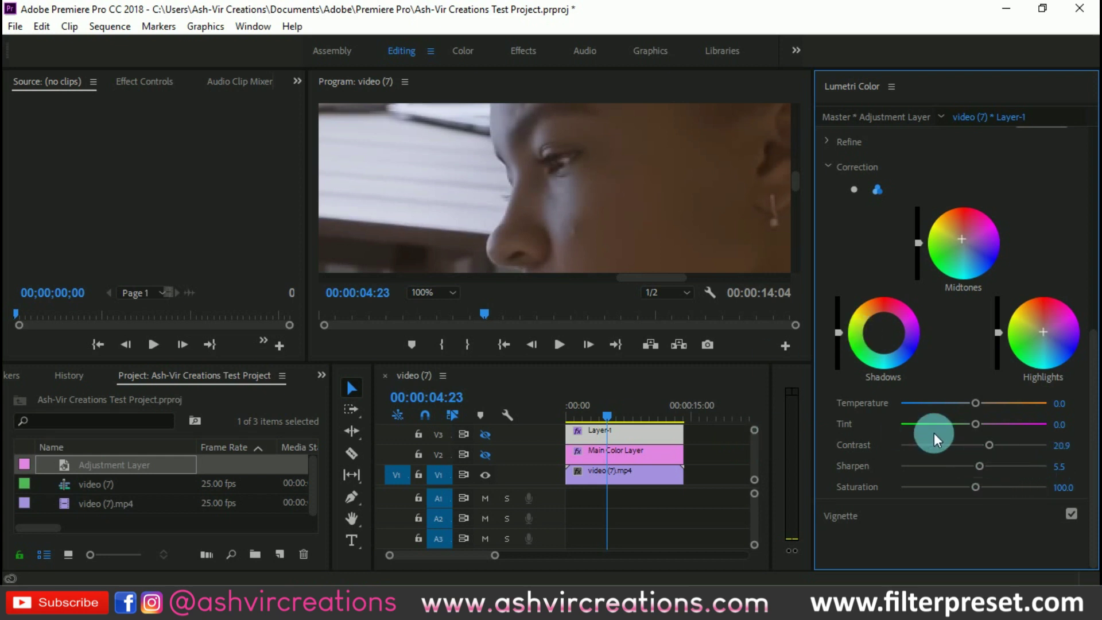
pyautogui.moveTo(980, 464); pyautogui.dragTo(985, 450)
pyautogui.click(983, 450)
pyautogui.click(868, 181)
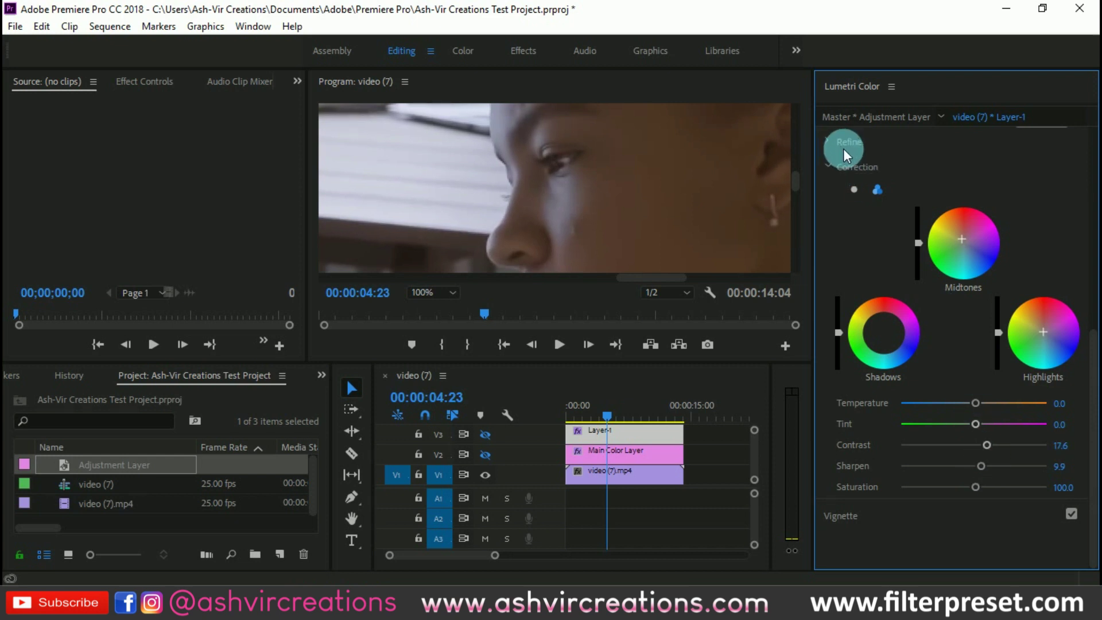
pyautogui.scroll(6, 854, 184)
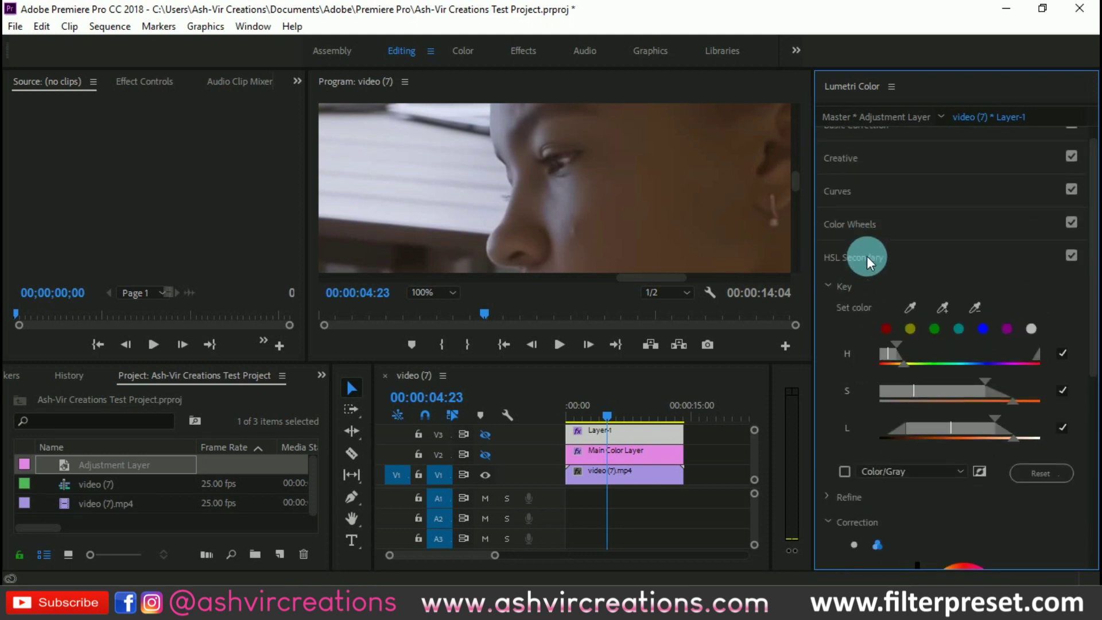
pyautogui.click(867, 257)
# Step: Try to raise the contrast in Layer-1's Basic Correction section
pyautogui.click(891, 143)
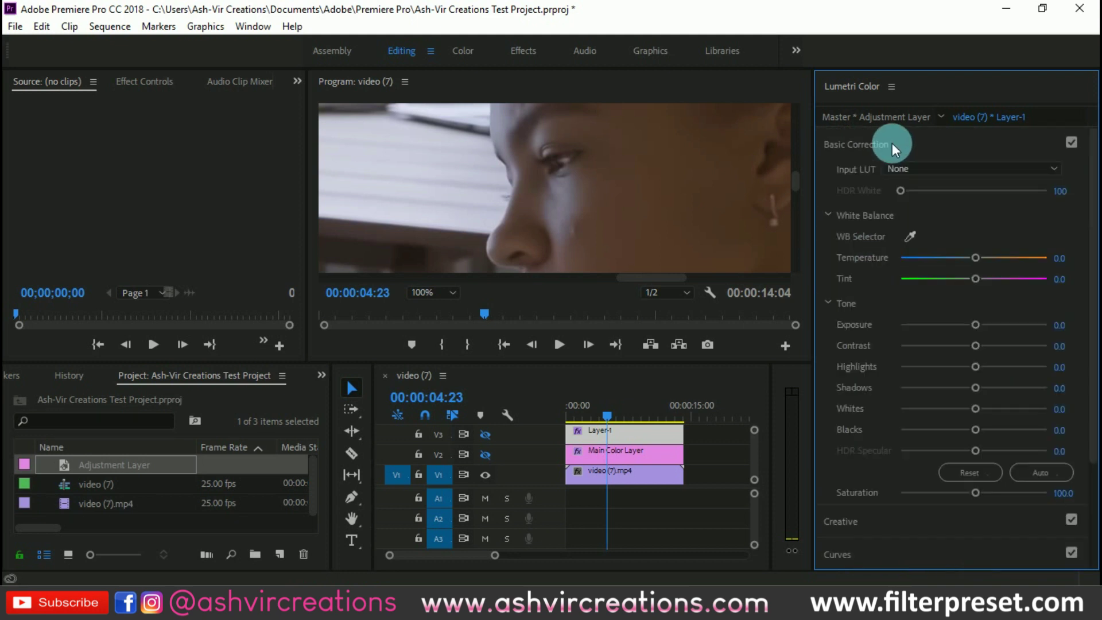
pyautogui.moveTo(978, 345)
pyautogui.mouseDown()
pyautogui.moveTo(1047, 345)
pyautogui.moveTo(898, 328)
pyautogui.moveTo(1093, 347)
pyautogui.moveTo(993, 345)
pyautogui.mouseUp()
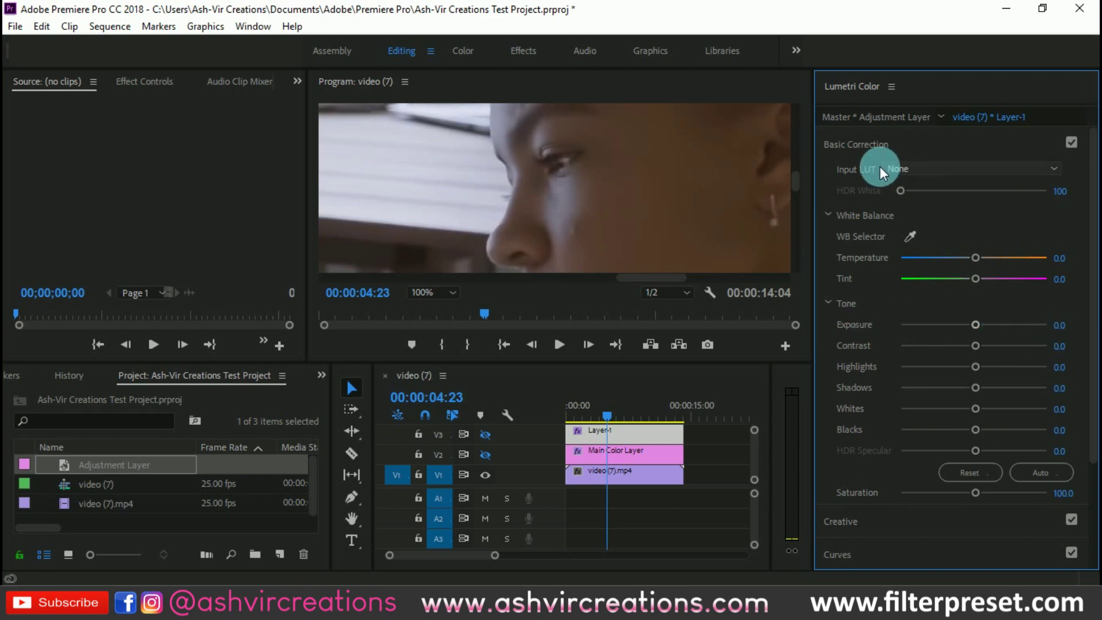
pyautogui.click(882, 145)
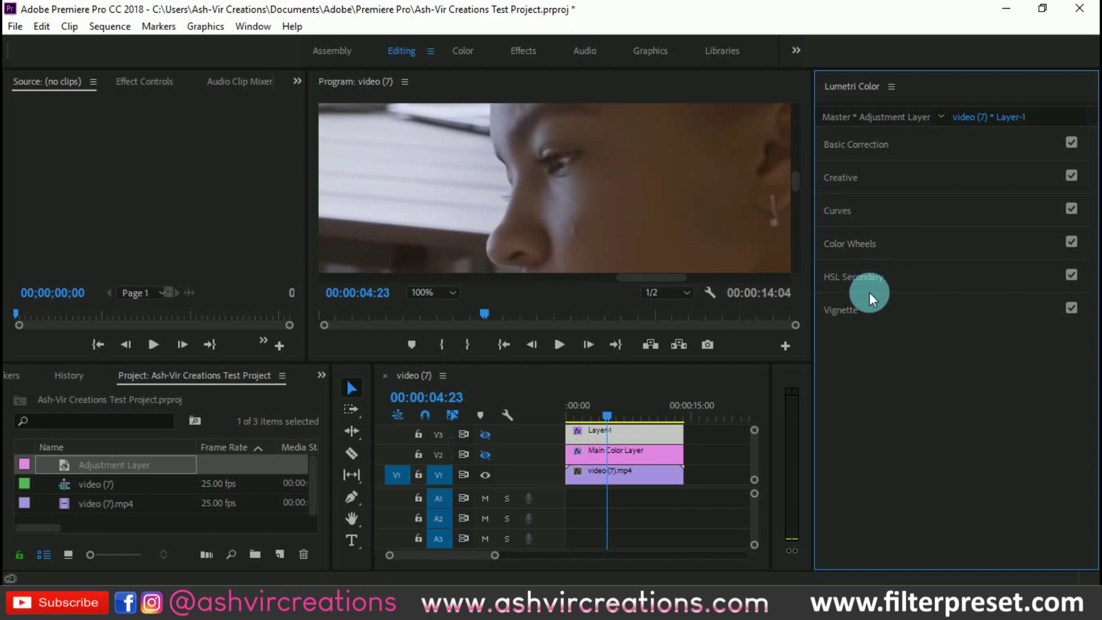
# Step: Make the V3 track visible and set the contrast of Layer-1's HSL Secondary correction to 13.2
pyautogui.click(644, 451)
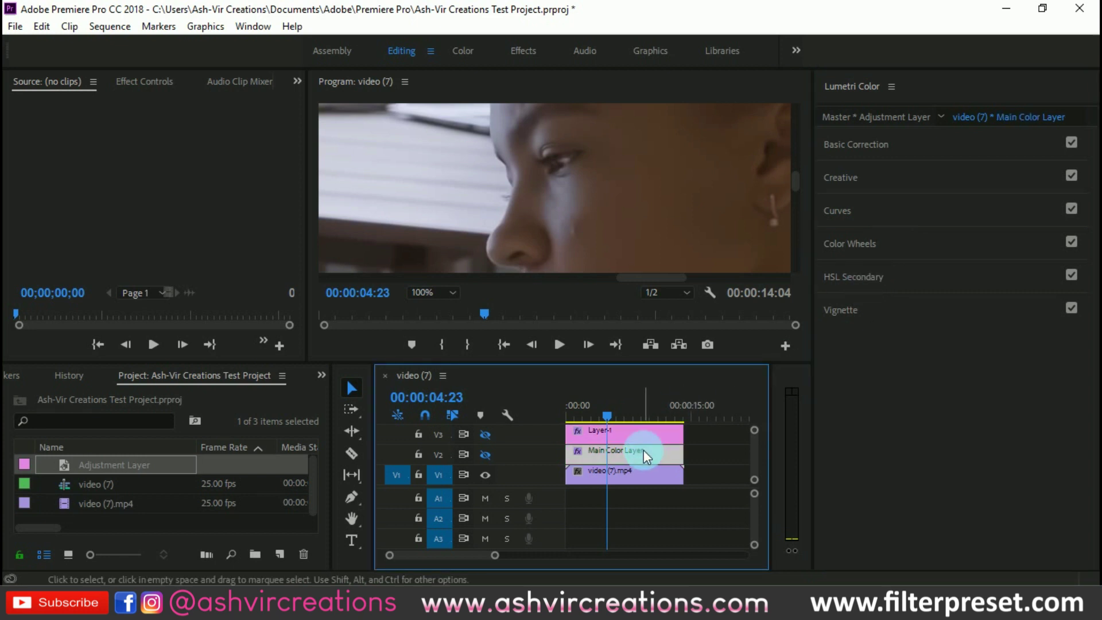
pyautogui.click(485, 435)
pyautogui.click(603, 437)
pyautogui.click(876, 276)
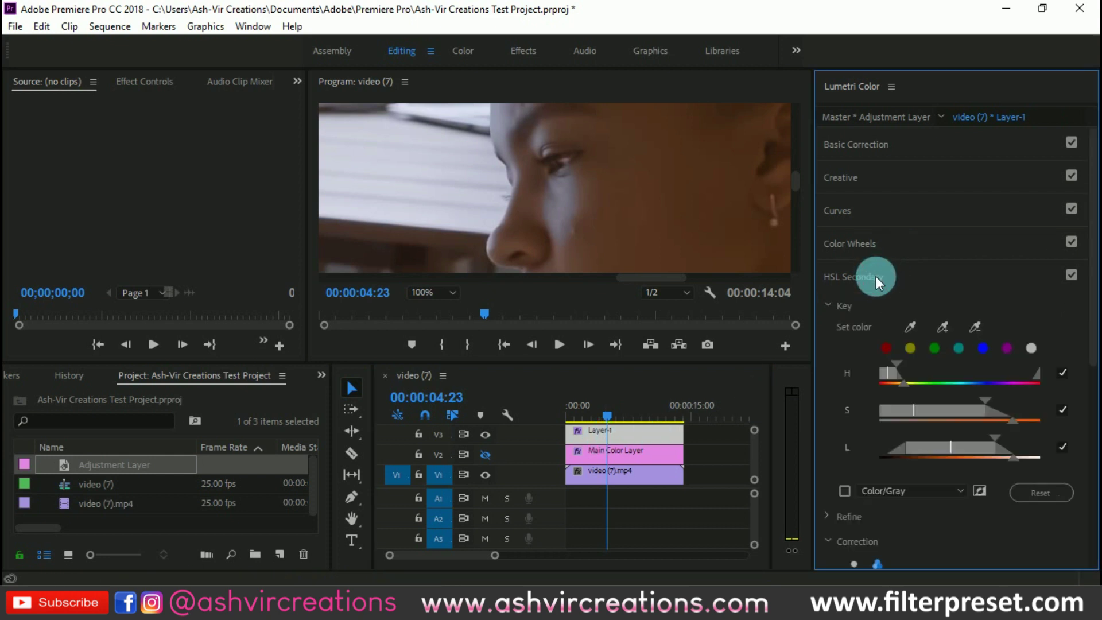
pyautogui.click(876, 276)
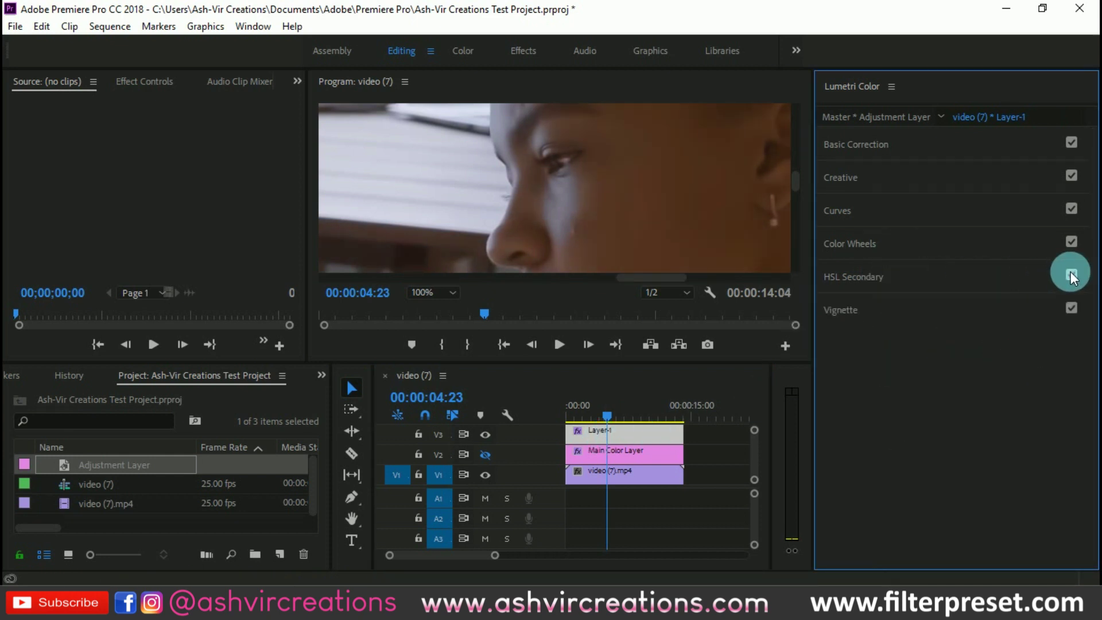
pyautogui.click(1020, 274)
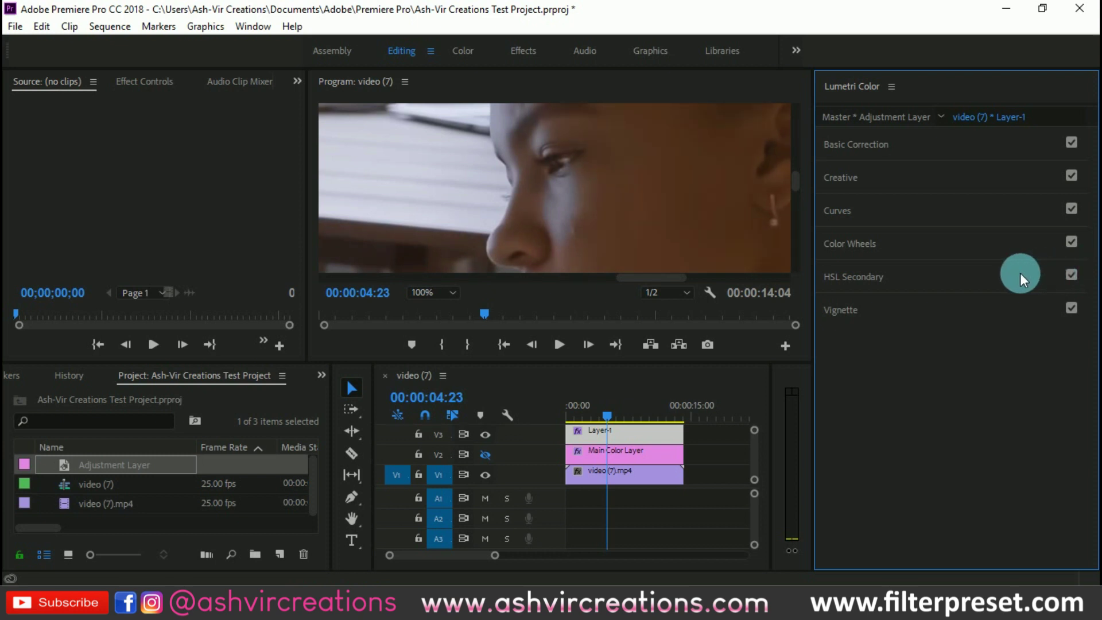
pyautogui.scroll(-6, 951, 409)
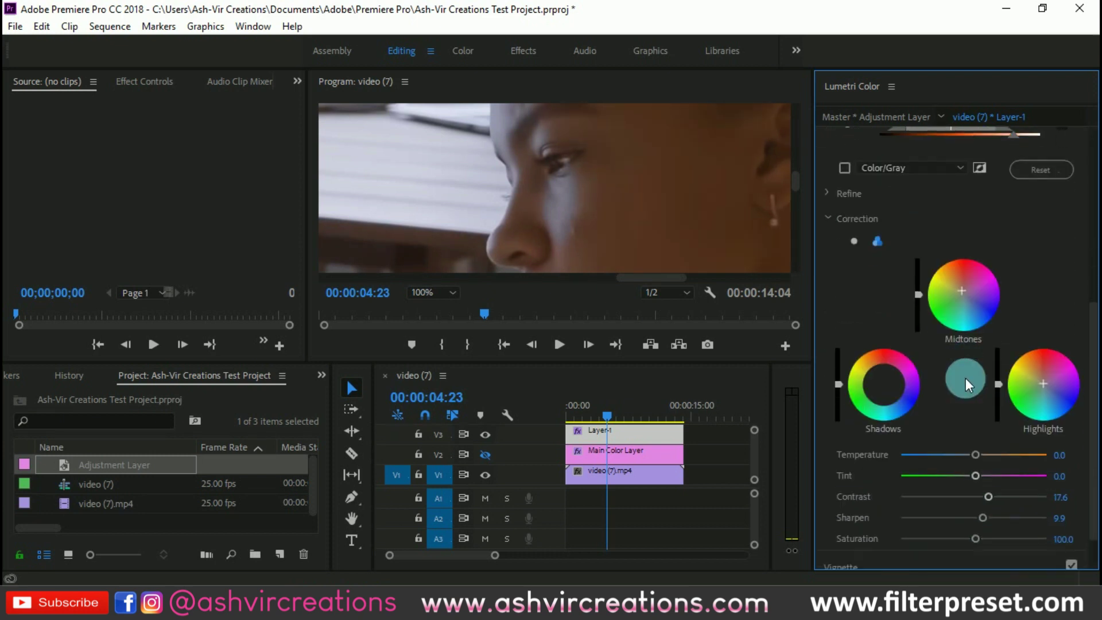
pyautogui.moveTo(983, 439)
pyautogui.mouseDown()
pyautogui.moveTo(944, 436)
pyautogui.moveTo(982, 444)
pyautogui.mouseUp()
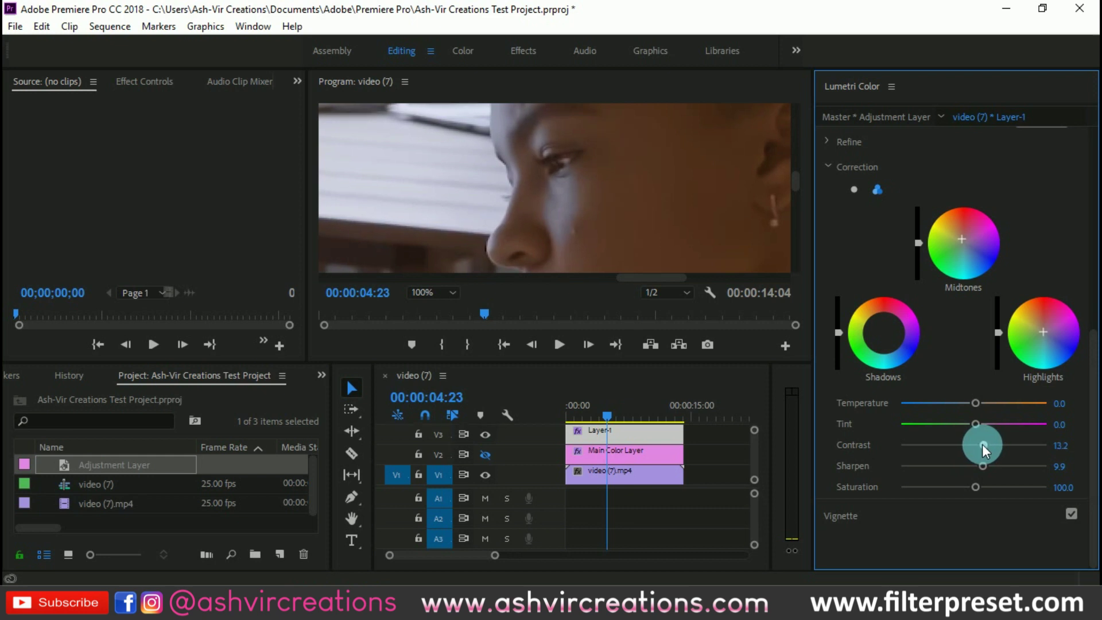
pyautogui.scroll(3, 962, 299)
pyautogui.scroll(5, 893, 264)
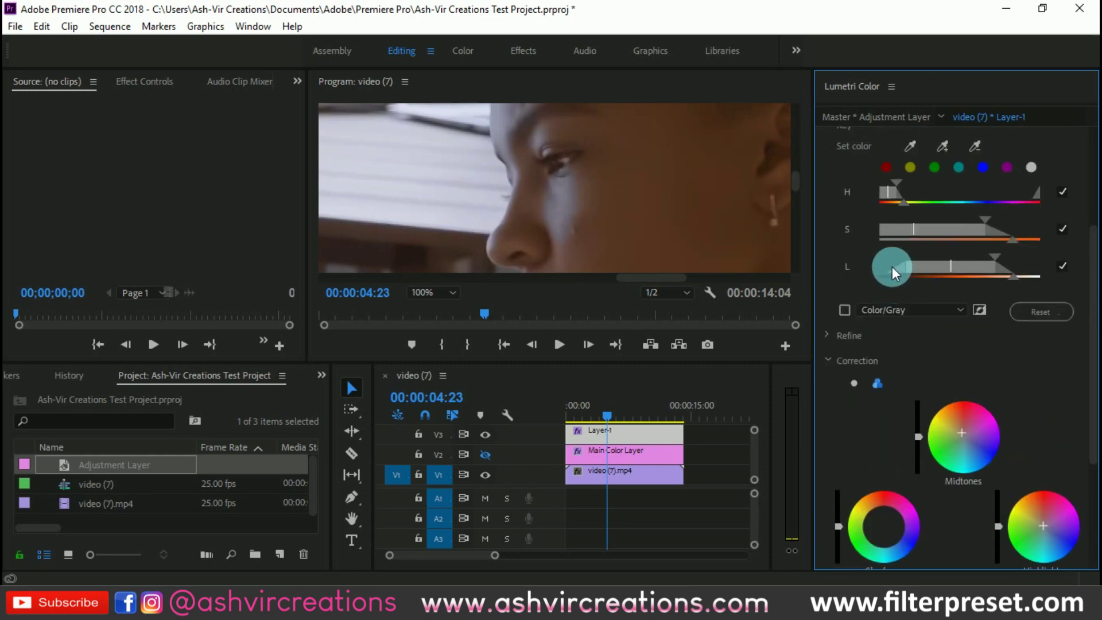
pyautogui.click(893, 226)
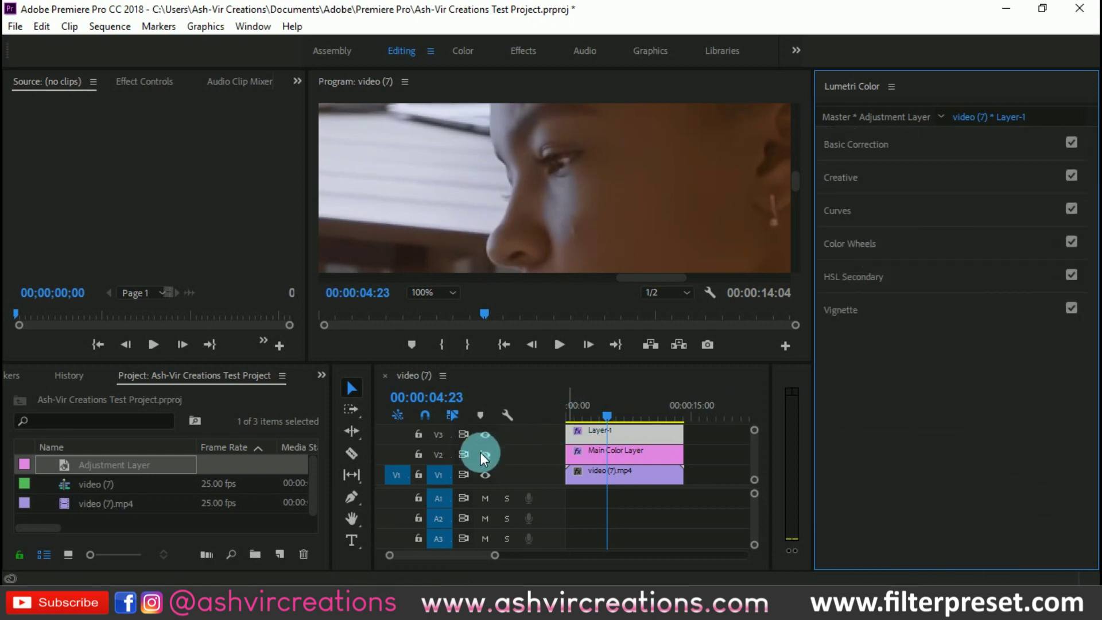
# Step: Return the program preview to Fit, move the playhead to 00:00:05:22 and make the V2 track visible
pyautogui.click(436, 292)
pyautogui.click(446, 309)
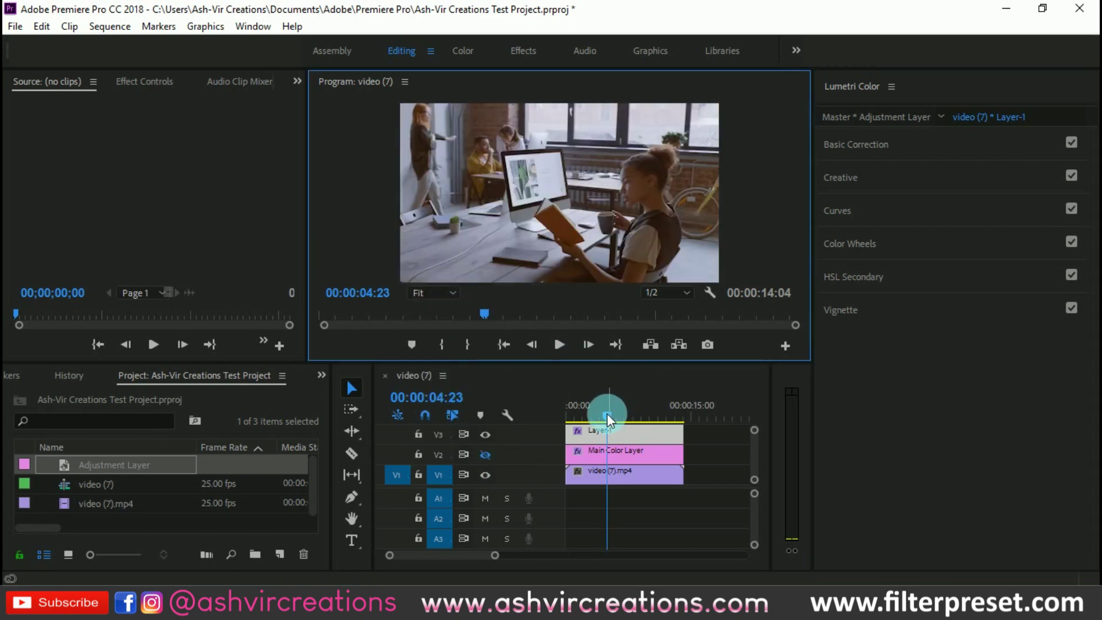
pyautogui.moveTo(607, 415)
pyautogui.mouseDown()
pyautogui.moveTo(589, 421)
pyautogui.moveTo(615, 421)
pyautogui.mouseUp()
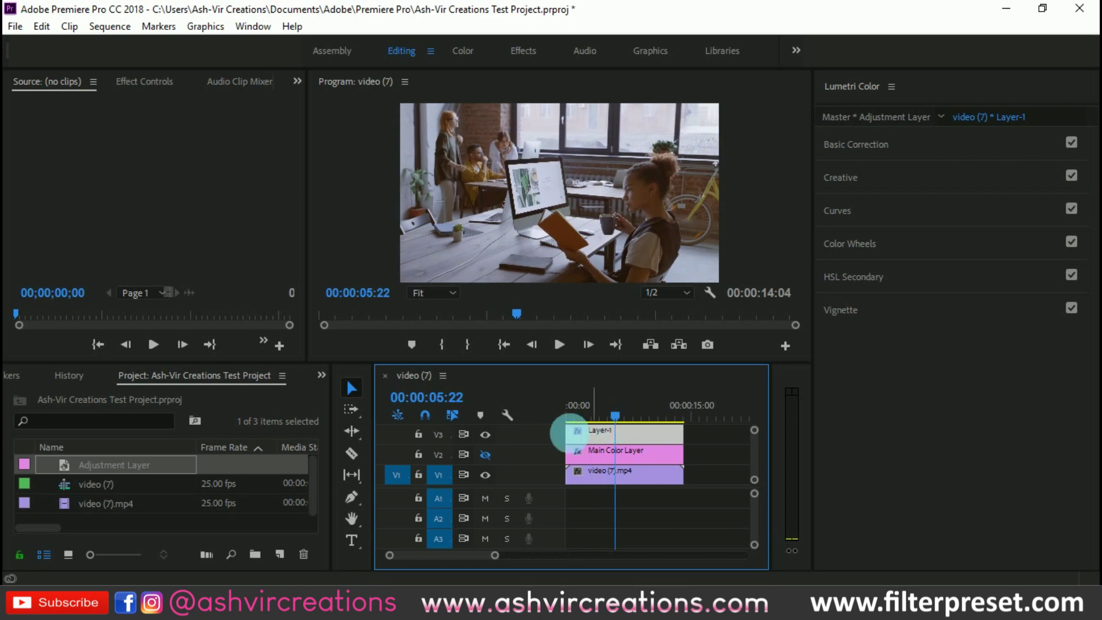
pyautogui.click(485, 454)
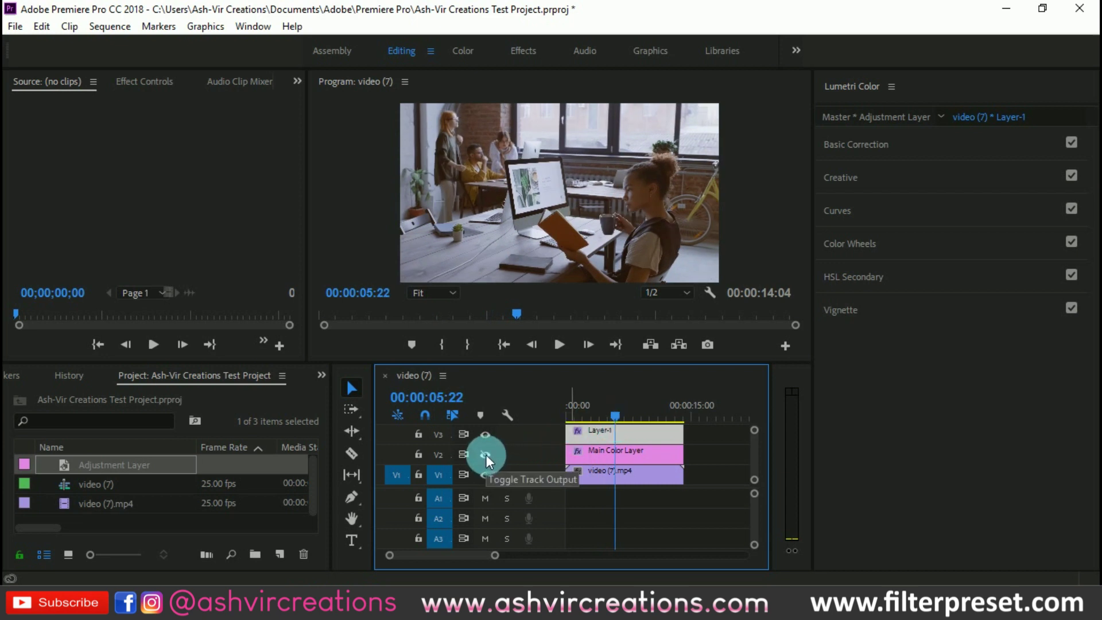
pyautogui.click(486, 453)
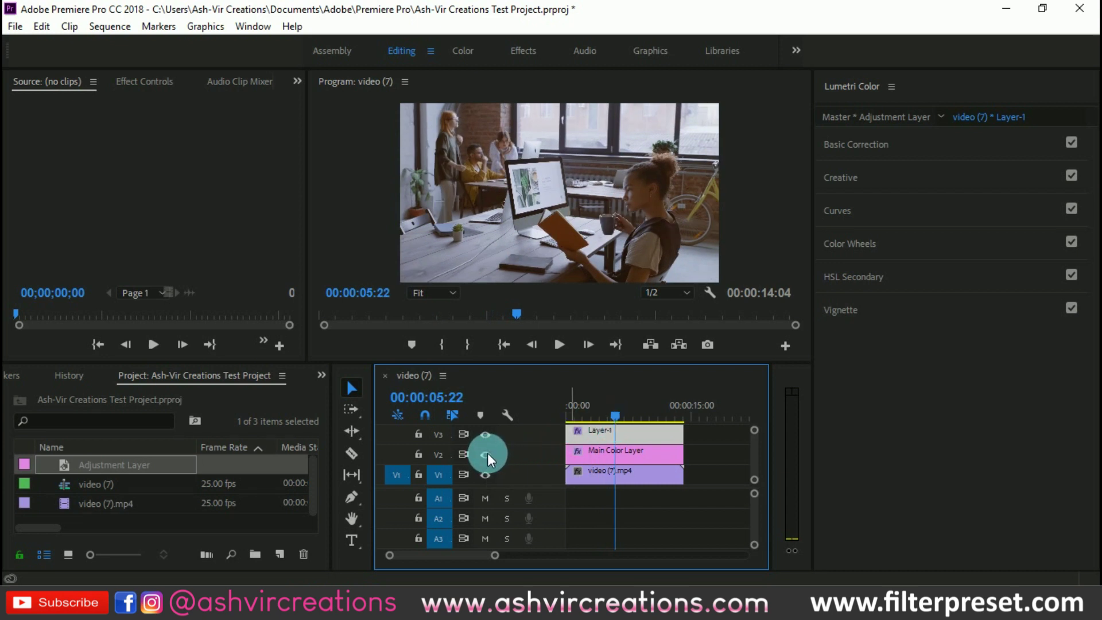
# Step: Return the playhead to the sequence start and review the combined grade of Layer-1 and Main Color Layer
pyautogui.click(608, 453)
pyautogui.click(615, 412)
pyautogui.moveTo(615, 412); pyautogui.dragTo(566, 408)
pyautogui.click(618, 433)
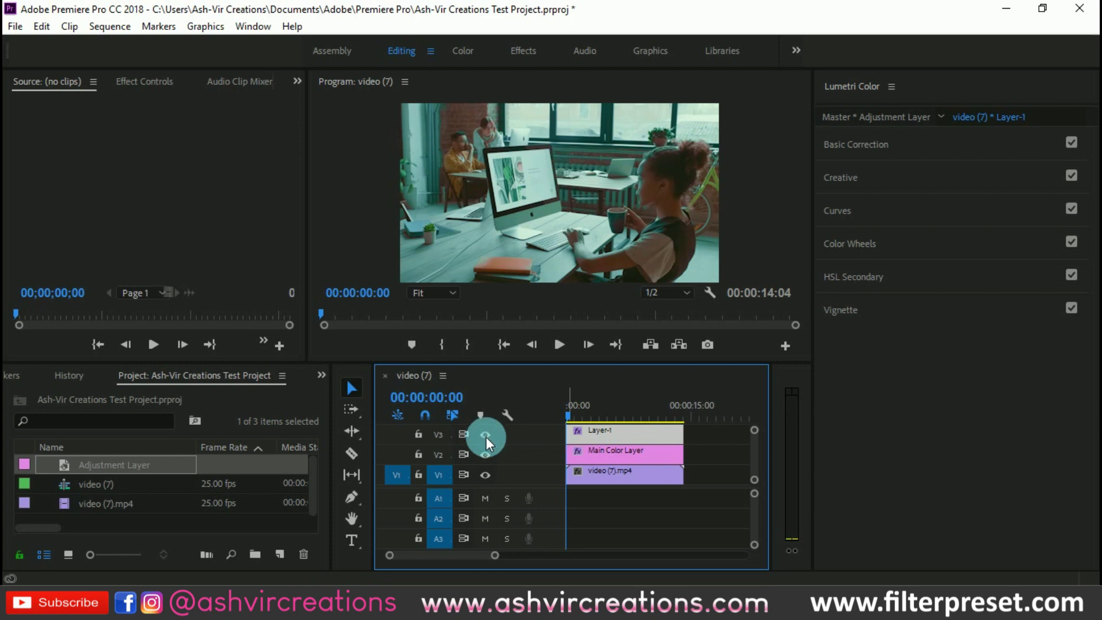
pyautogui.click(601, 456)
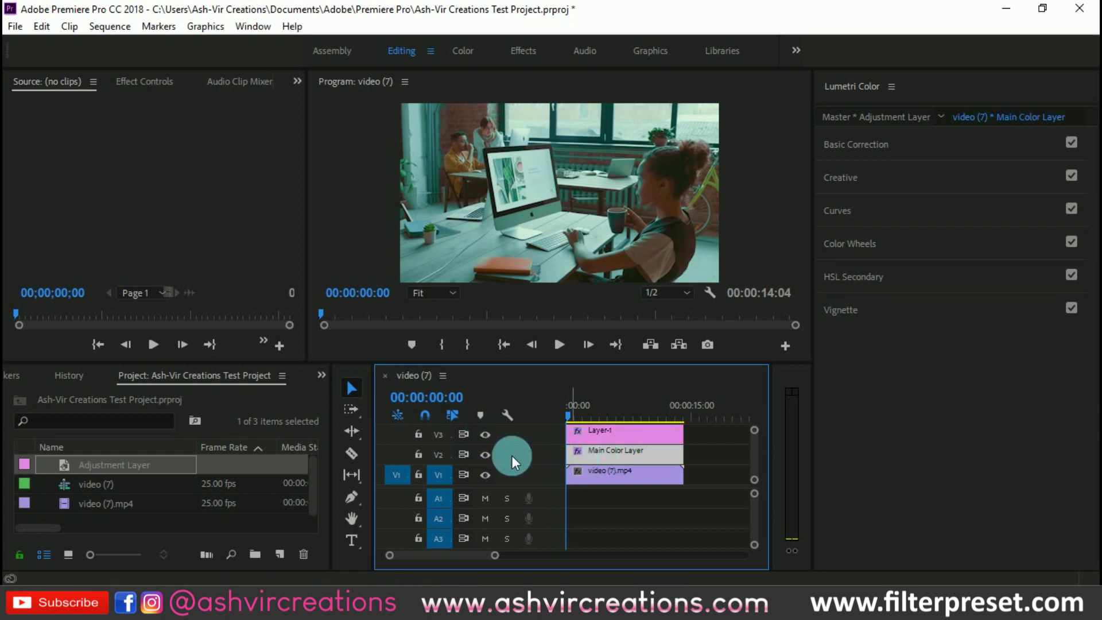
pyautogui.click(485, 454)
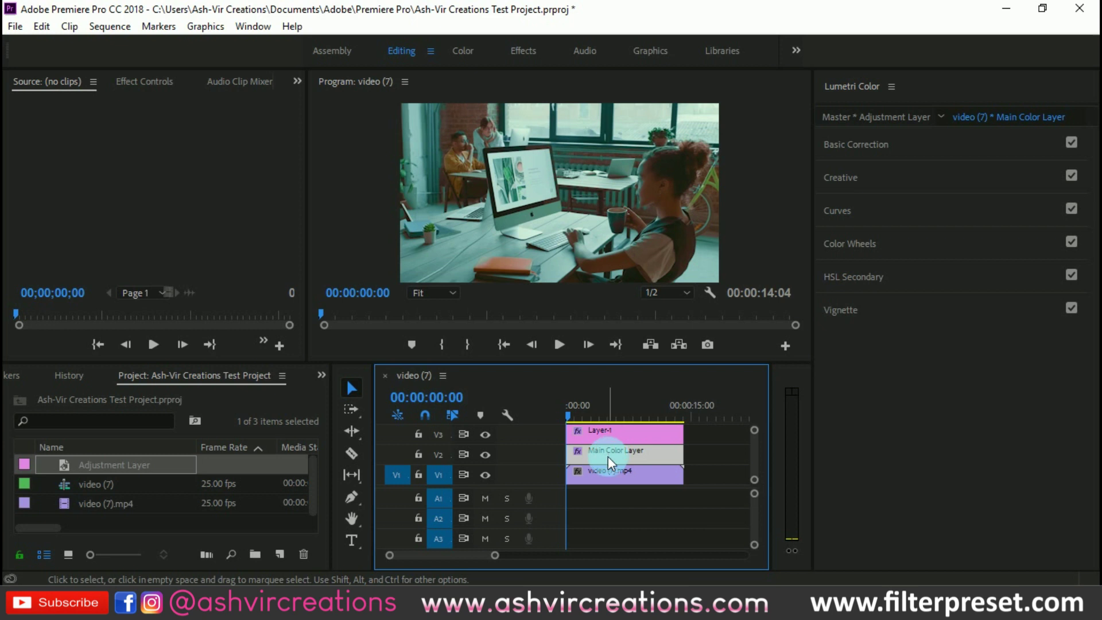
# Step: Move Main Color Layer's HSL Secondary color wheel closer to neutral to soften the teal tint, and collapse the section
pyautogui.click(910, 267)
pyautogui.scroll(-5, 931, 294)
pyautogui.scroll(-2, 931, 294)
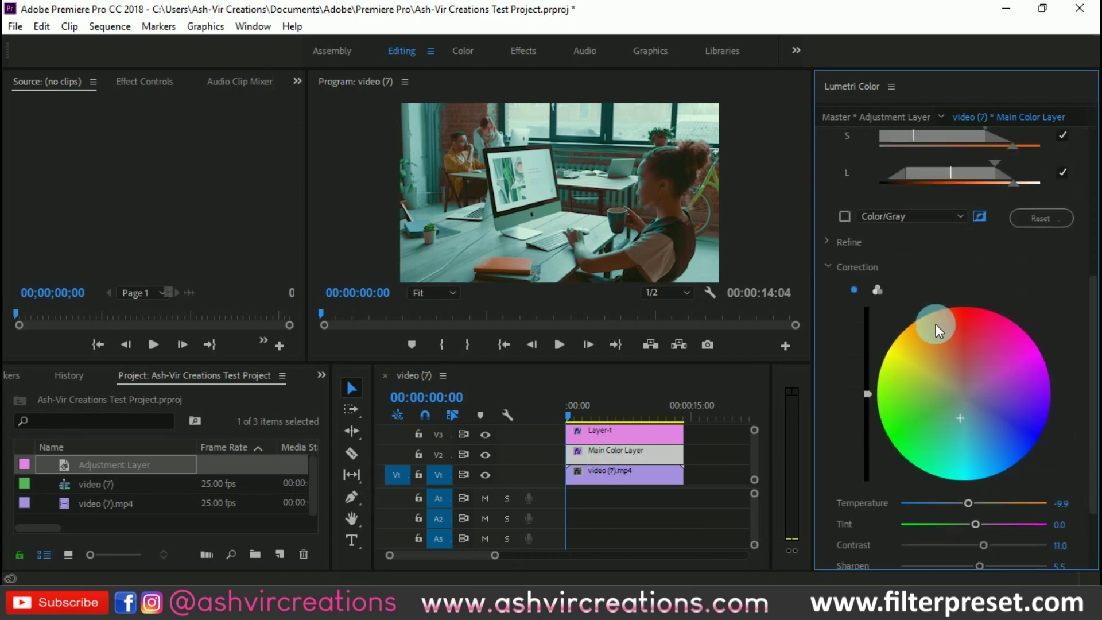
pyautogui.click(959, 416)
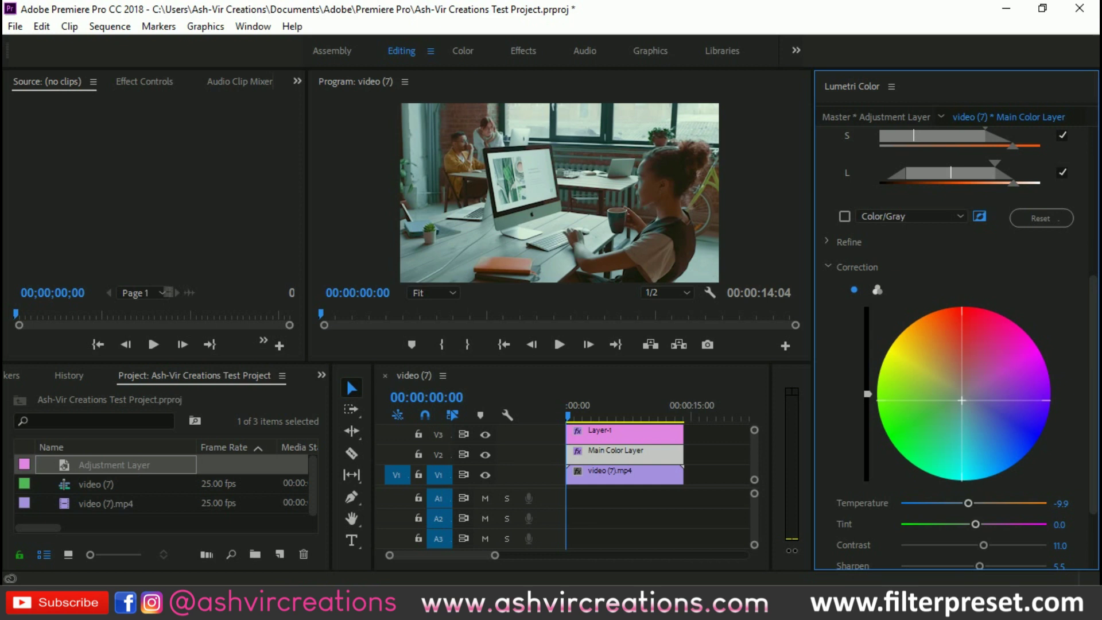
pyautogui.moveTo(962, 400); pyautogui.dragTo(970, 377)
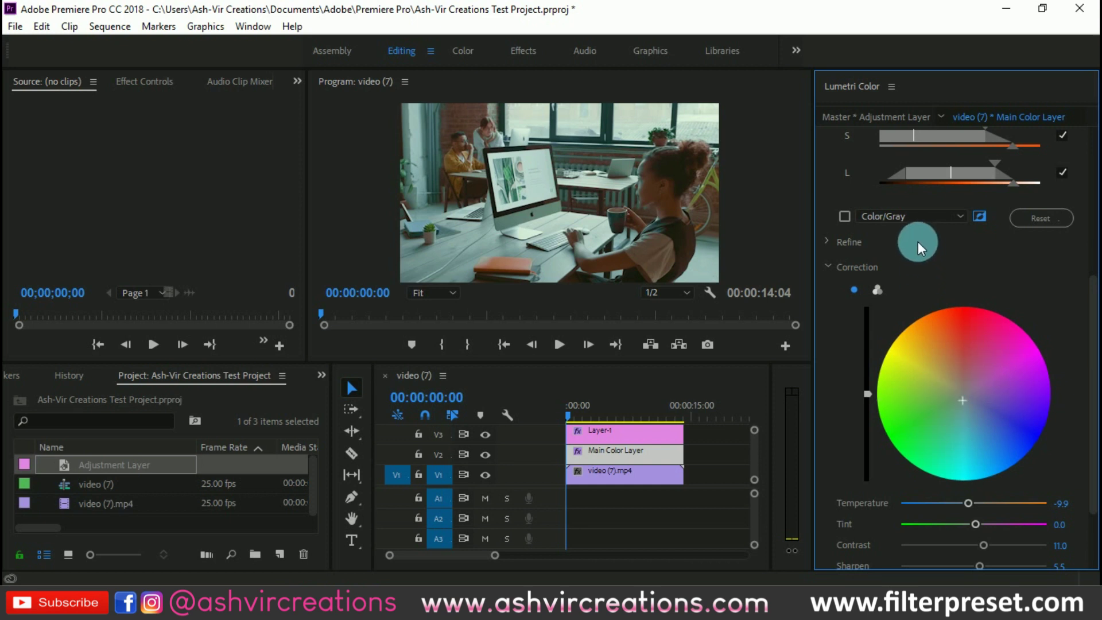
pyautogui.scroll(5, 910, 274)
pyautogui.click(896, 232)
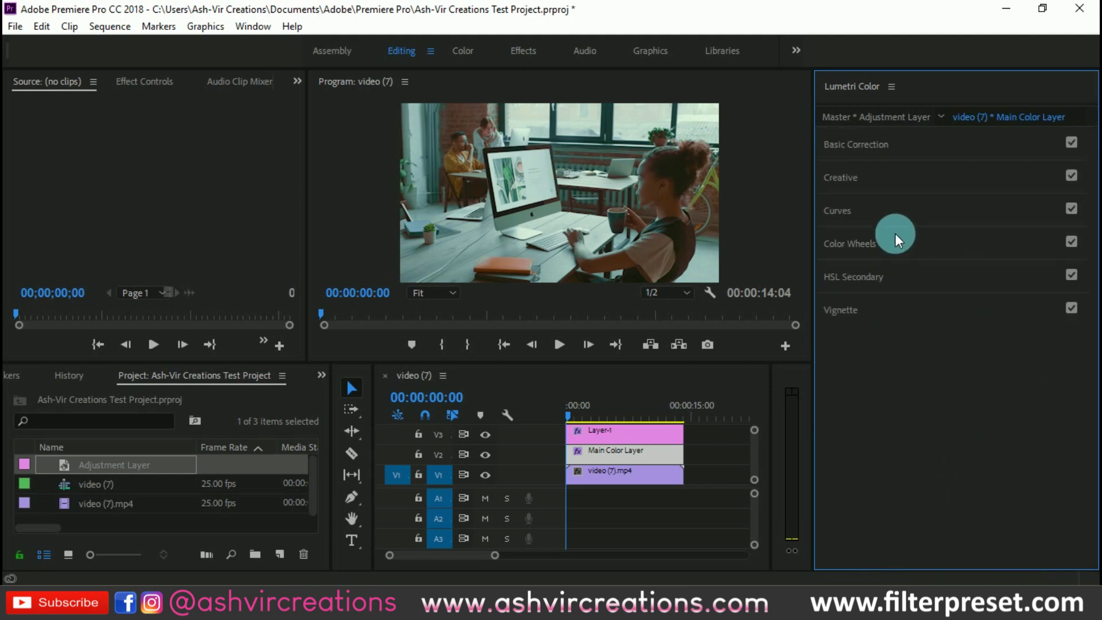
# Step: Scrub through the first seconds of the sequence to review the softened grade, stopping at 00:00:01:04
pyautogui.click(569, 413)
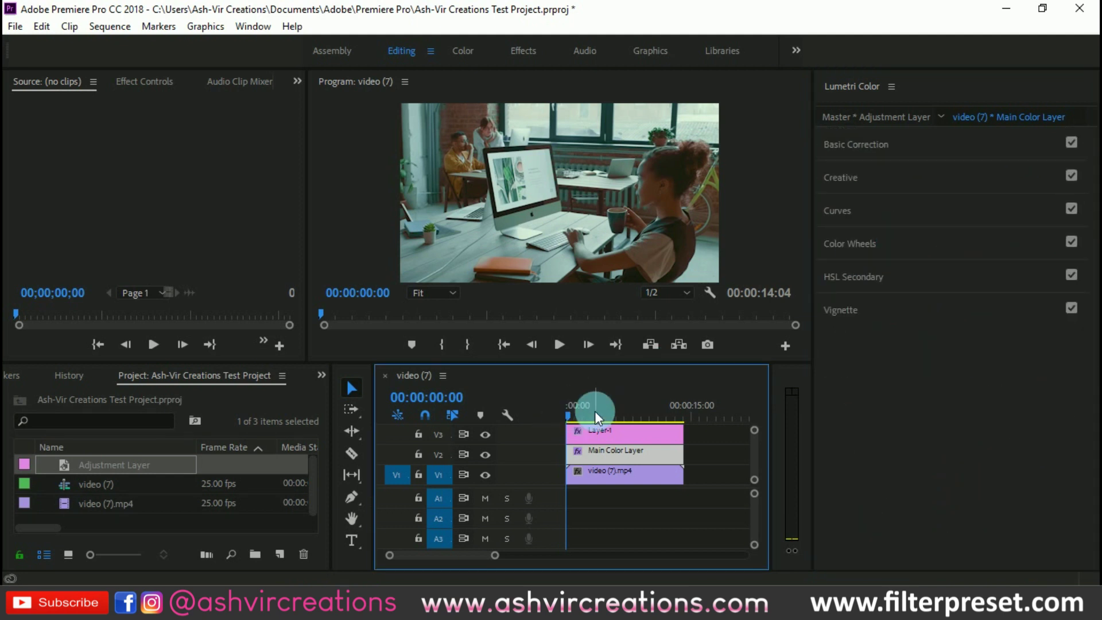
pyautogui.moveTo(576, 415)
pyautogui.mouseDown()
pyautogui.moveTo(666, 408)
pyautogui.moveTo(591, 424)
pyautogui.mouseUp()
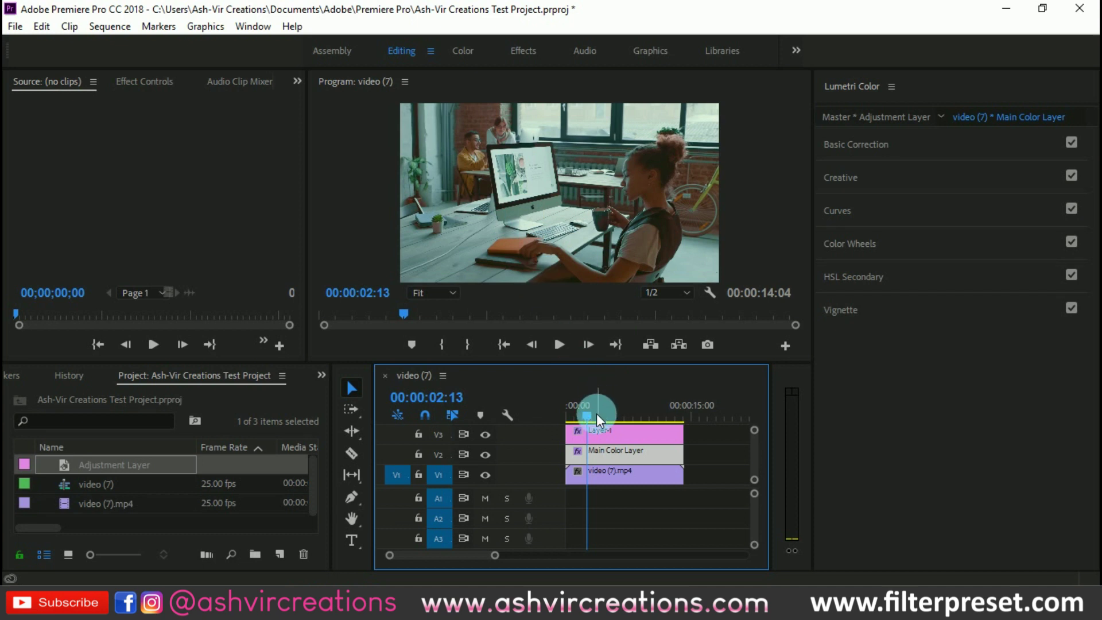
pyautogui.moveTo(597, 413); pyautogui.dragTo(576, 413)
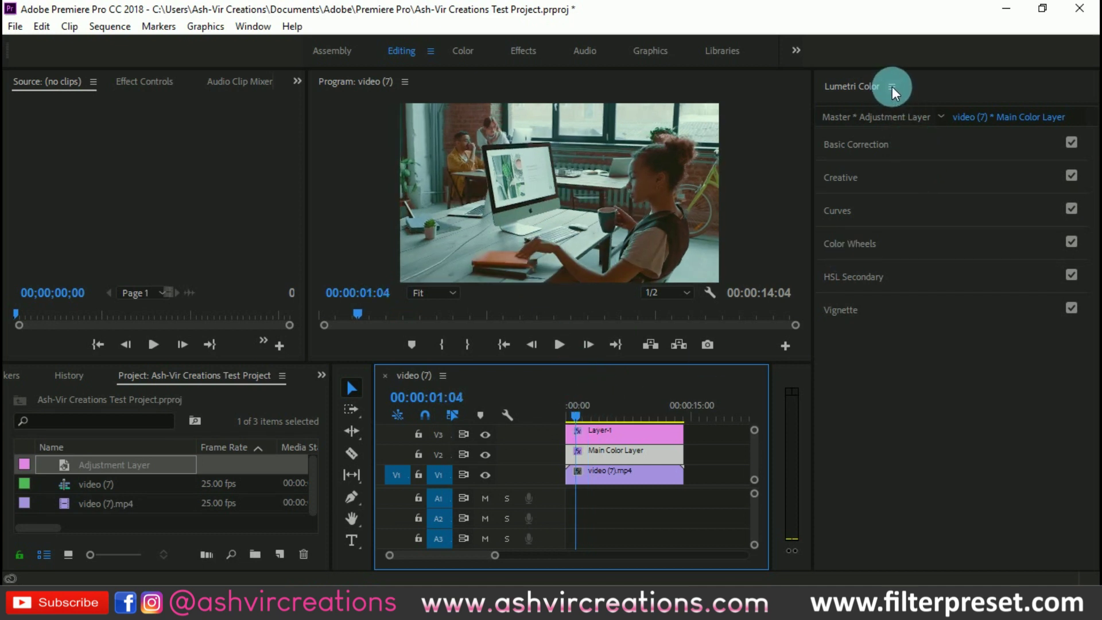
pyautogui.moveTo(704, 429); pyautogui.dragTo(631, 454)
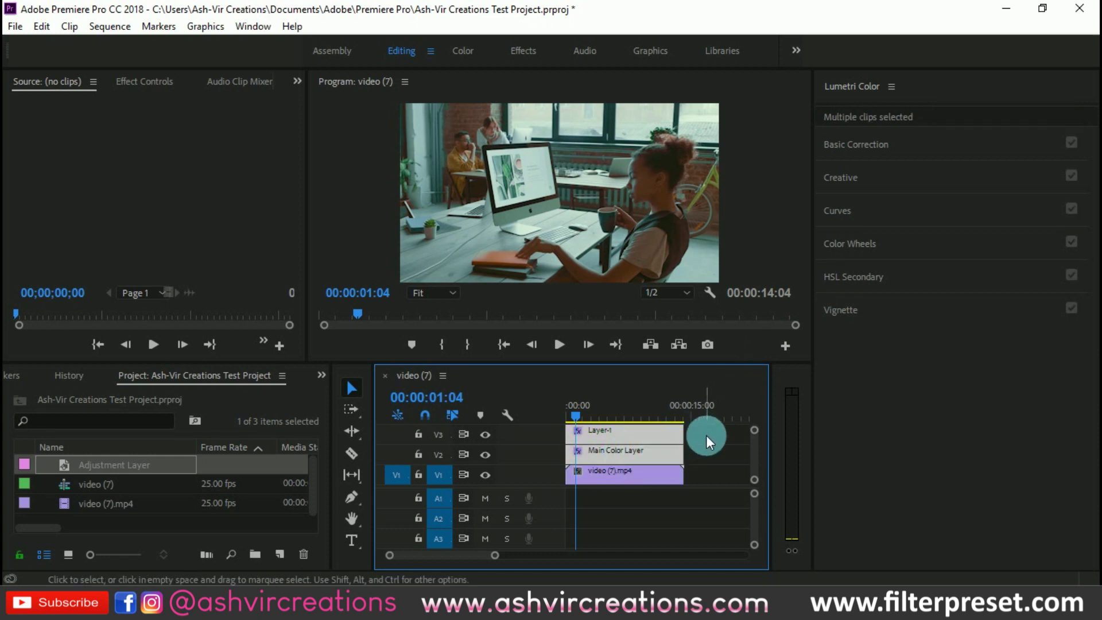
pyautogui.moveTo(706, 441); pyautogui.dragTo(626, 455)
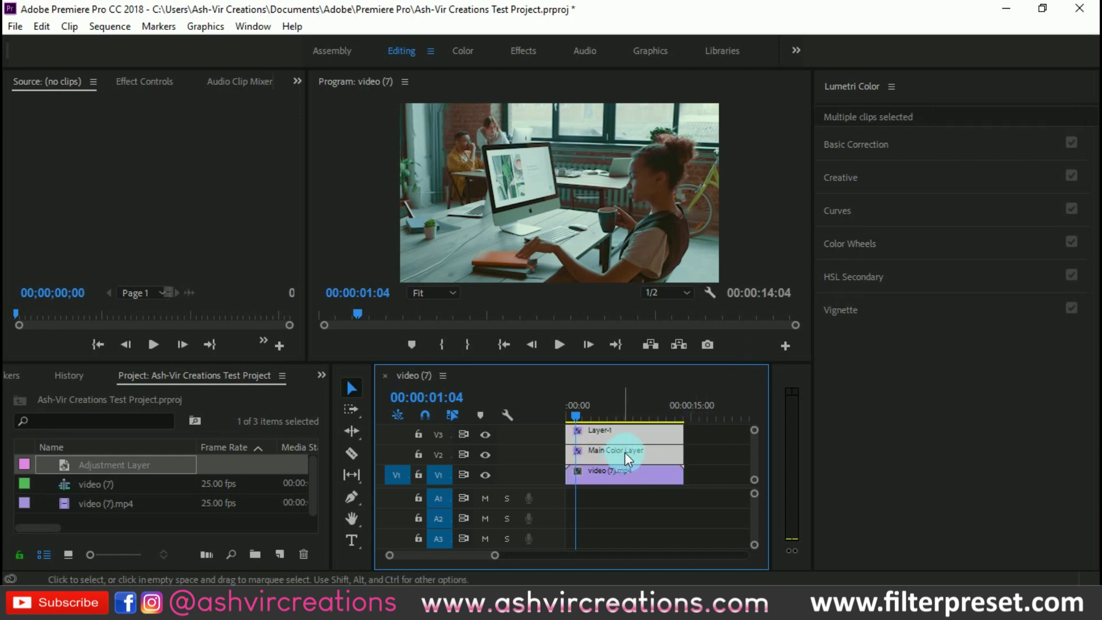
pyautogui.rightClick(625, 452)
pyautogui.click(664, 322)
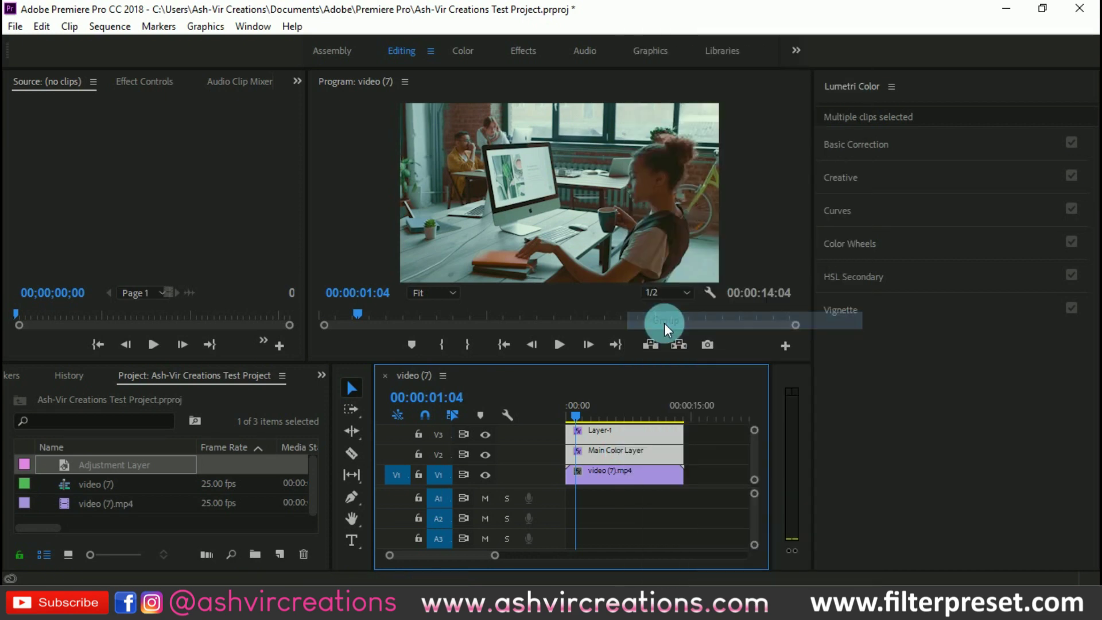
# Step: Move the playhead to 00:00:01:09, start exporting the Lumetri grade of video (7).mp4 as a .cube LUT and choose Desktop as the destination
pyautogui.moveTo(577, 413)
pyautogui.mouseDown()
pyautogui.moveTo(614, 411)
pyautogui.moveTo(577, 412)
pyautogui.mouseUp()
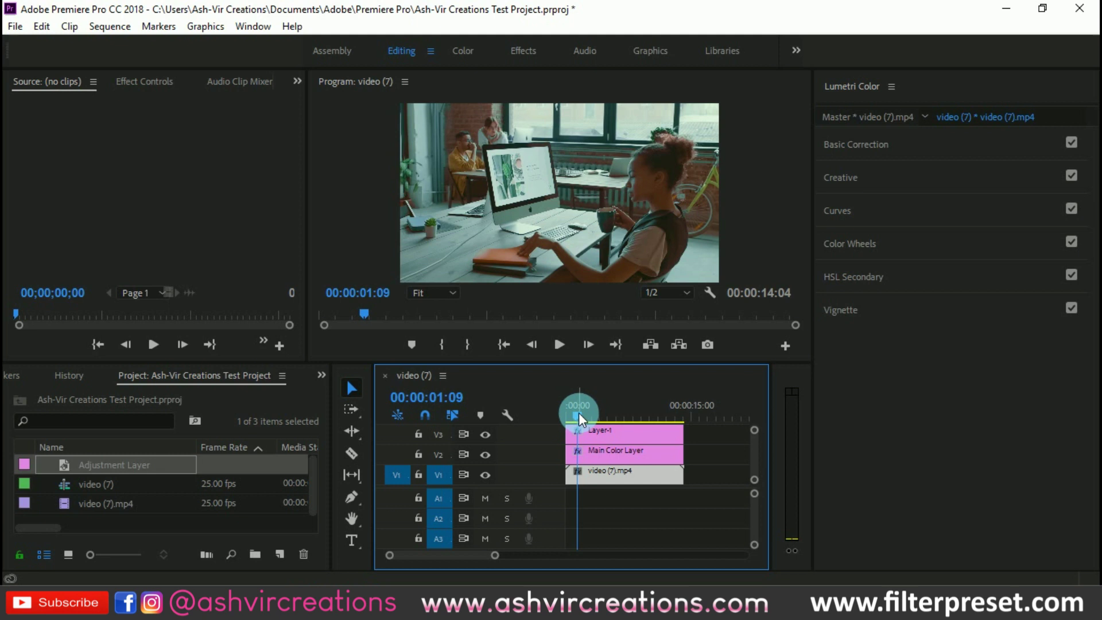
pyautogui.click(892, 87)
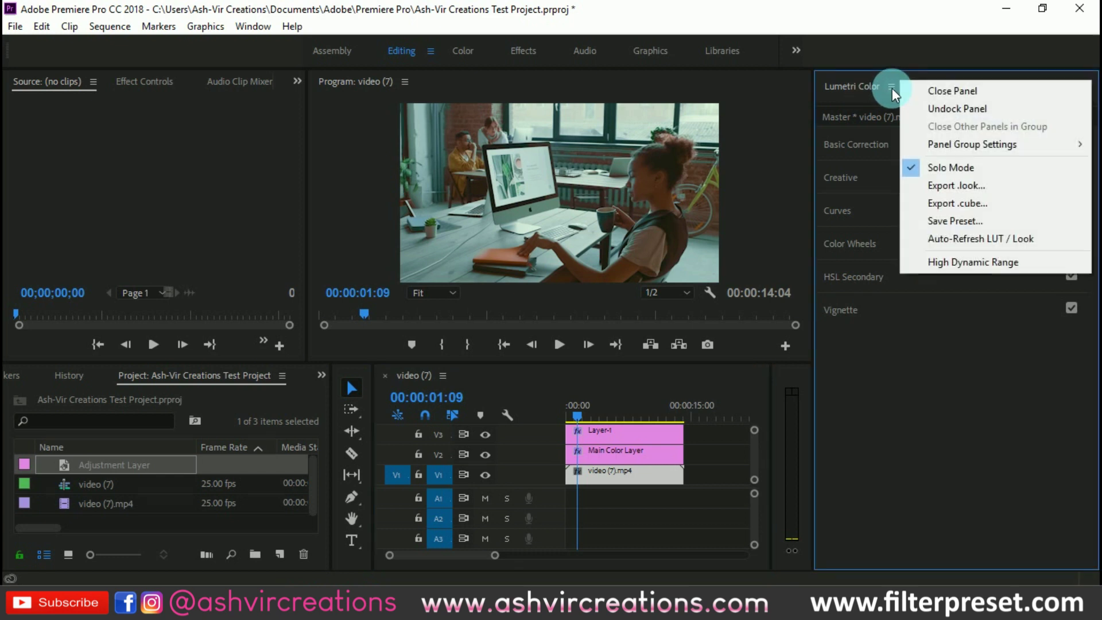
pyautogui.click(958, 198)
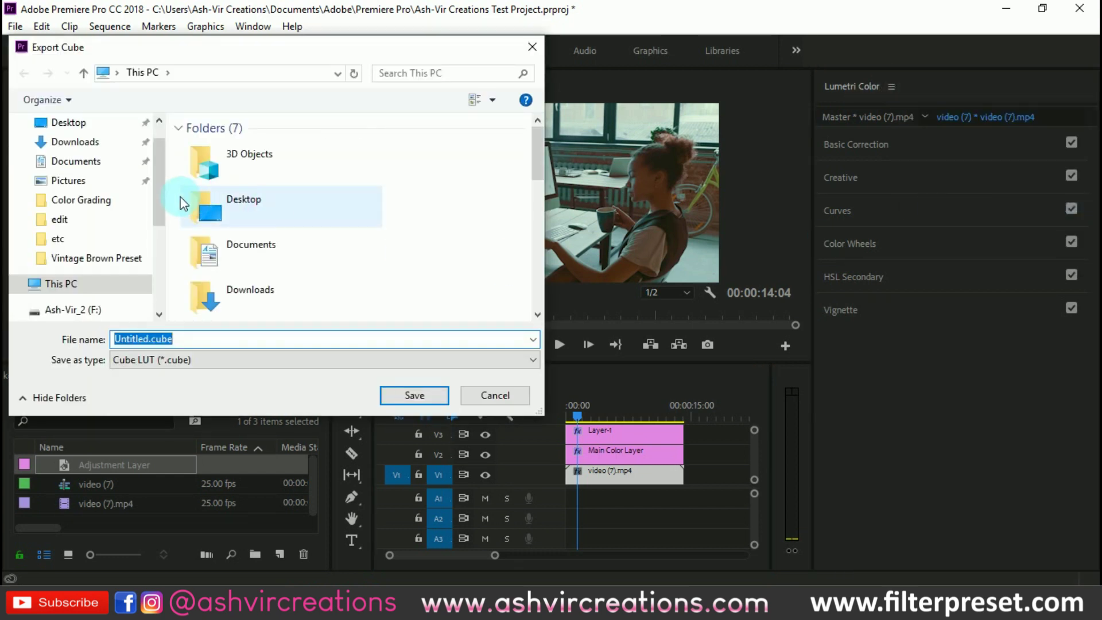
pyautogui.click(104, 124)
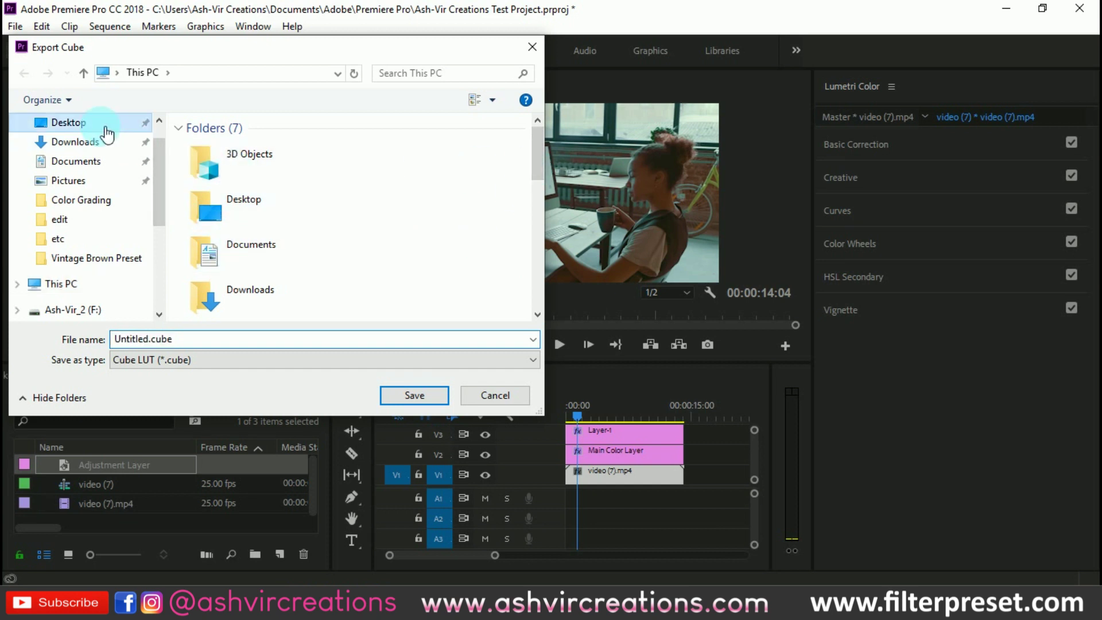
# Step: Name the exported LUT FP-Cinematic LOOK 2020.cube and save it
pyautogui.click(92, 338)
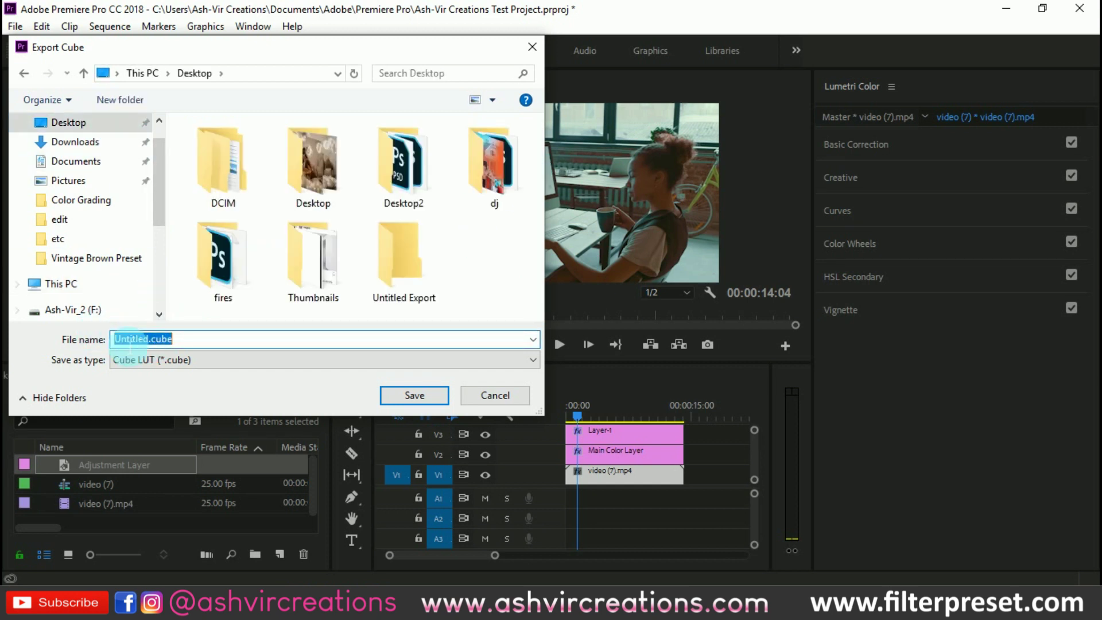
pyautogui.click(150, 339)
pyautogui.moveTo(150, 339); pyautogui.dragTo(95, 338)
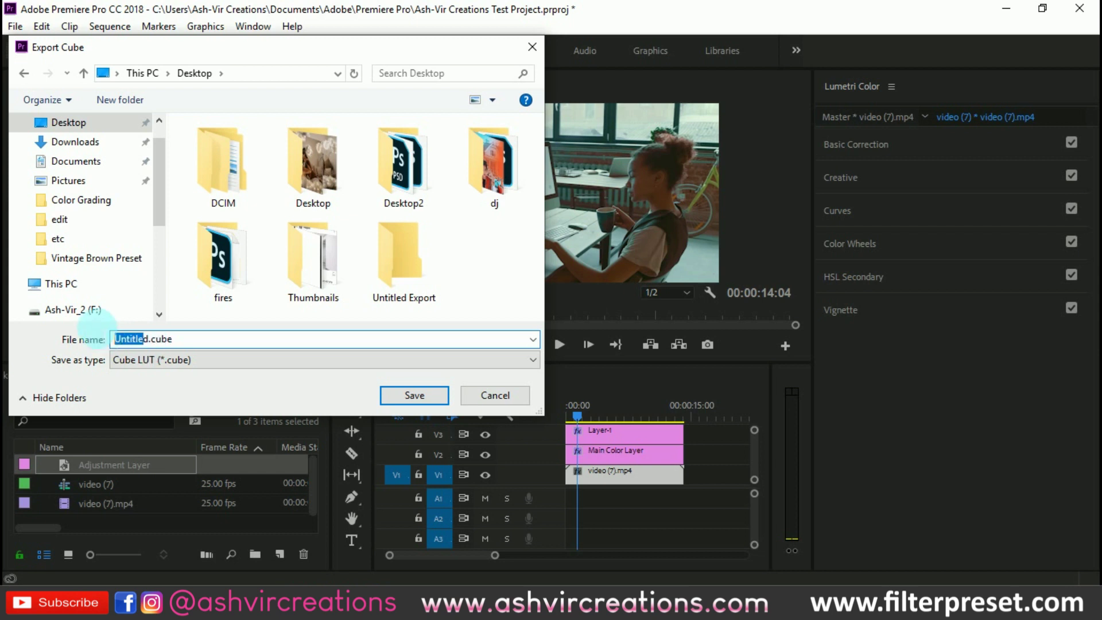
pyautogui.press('BackSpace')
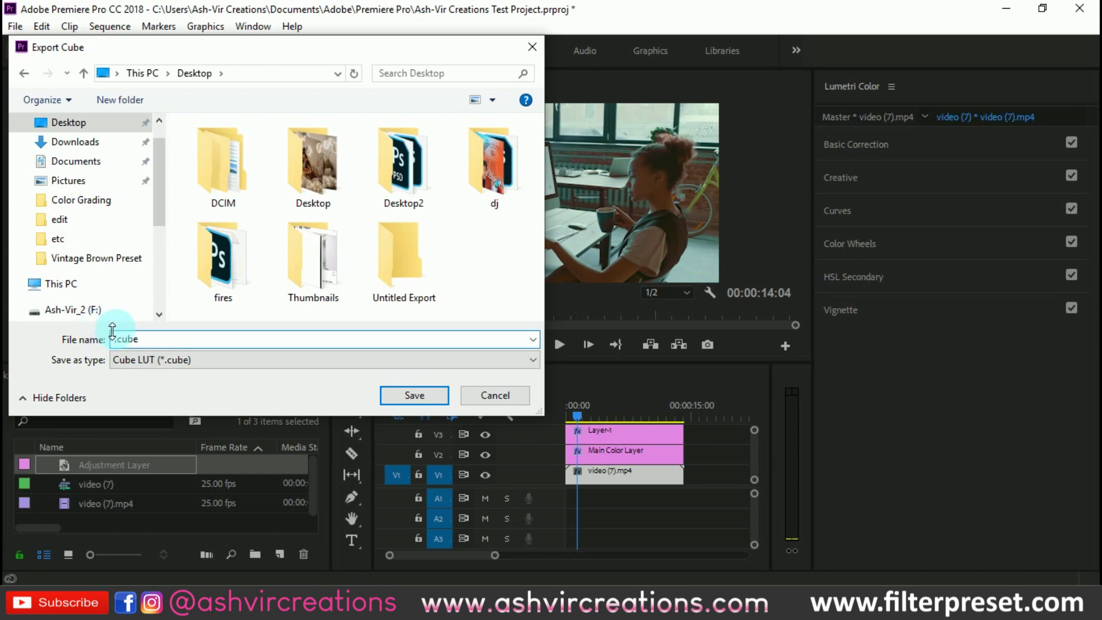
pyautogui.write('FP-C')
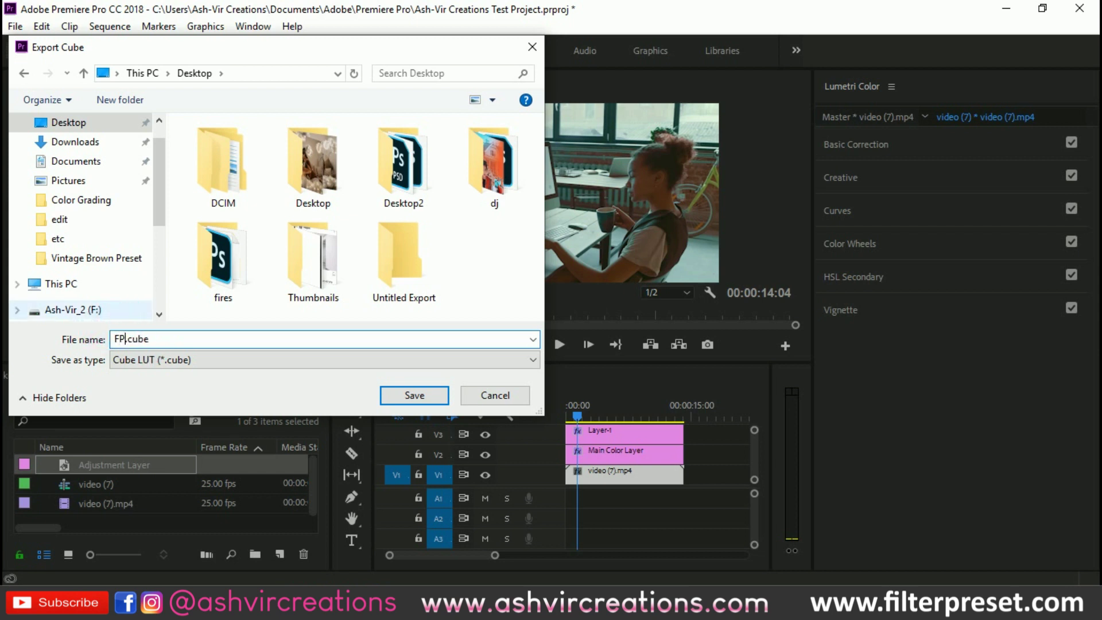
pyautogui.write('inematic')
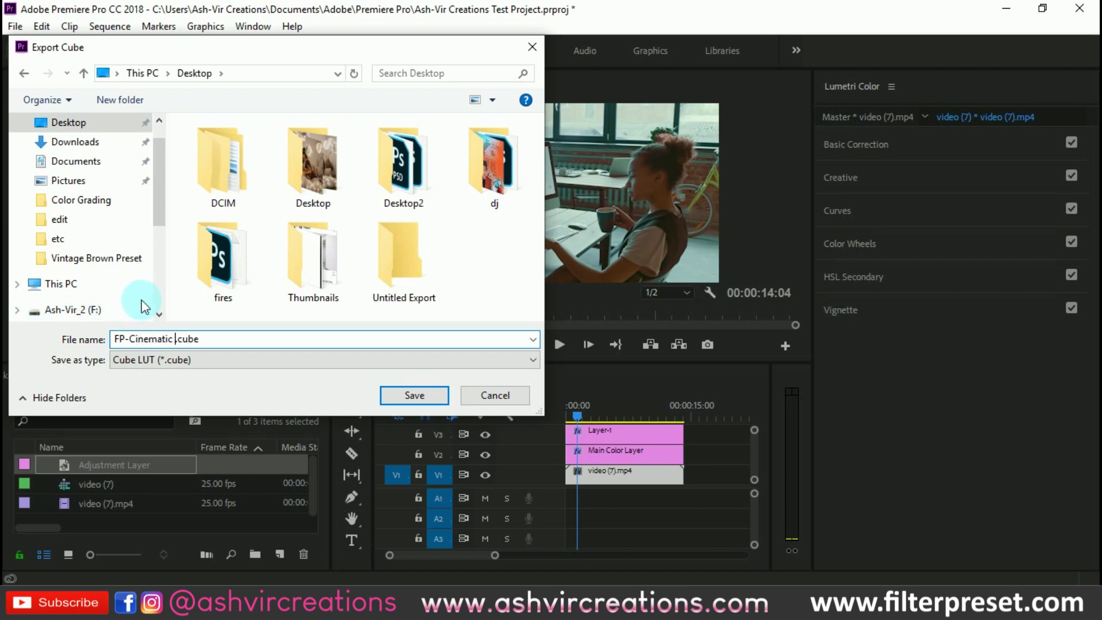
pyautogui.write(' LO')
pyautogui.write('OK 202')
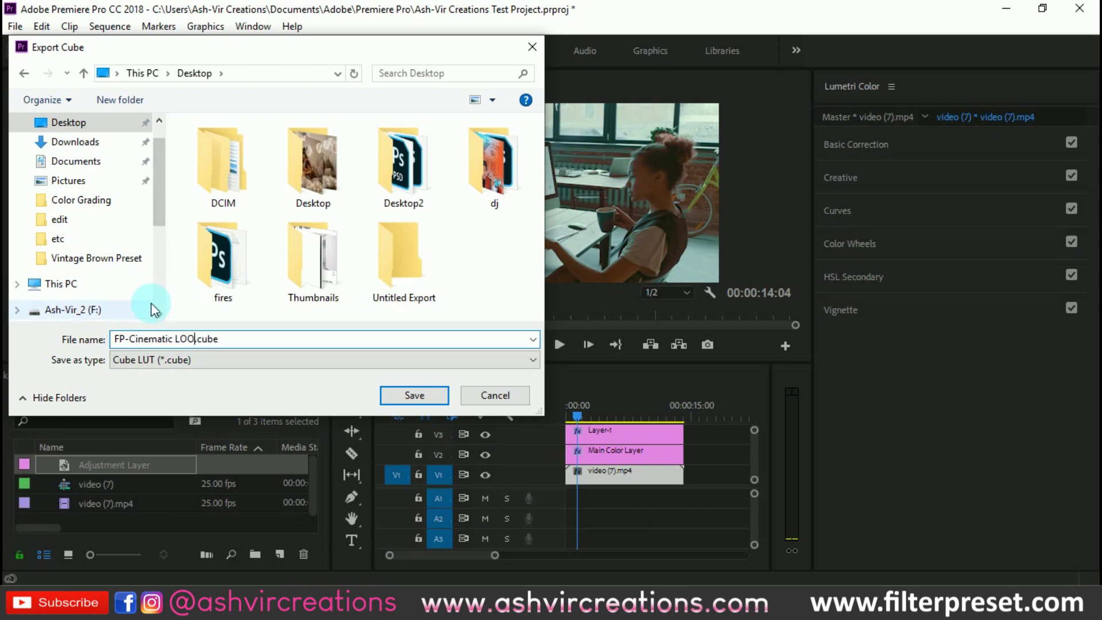
pyautogui.write('0')
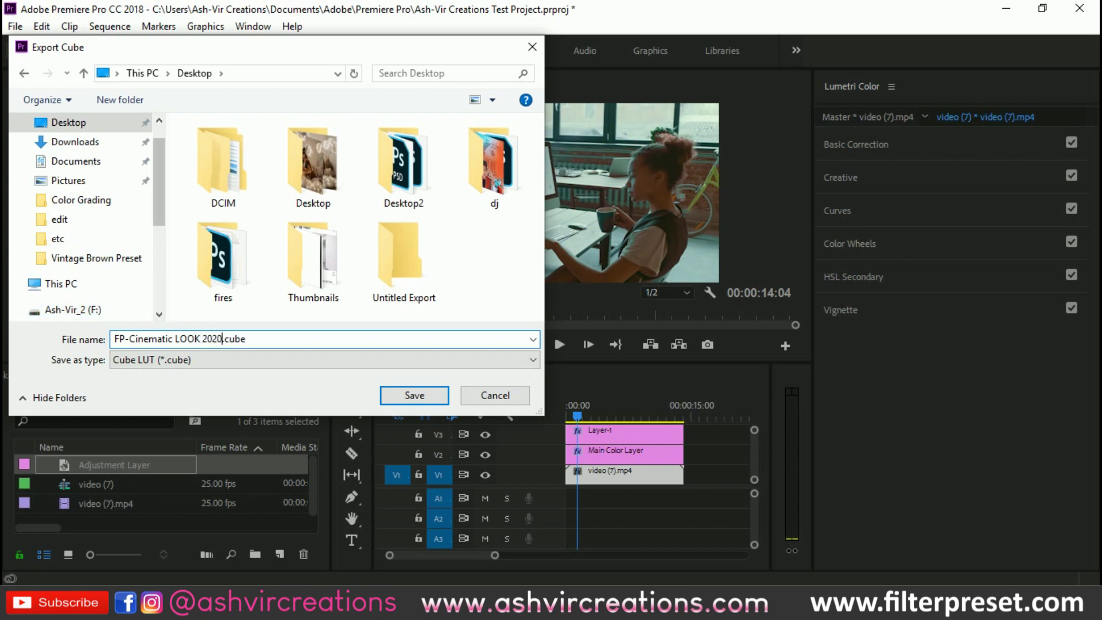
pyautogui.click(415, 396)
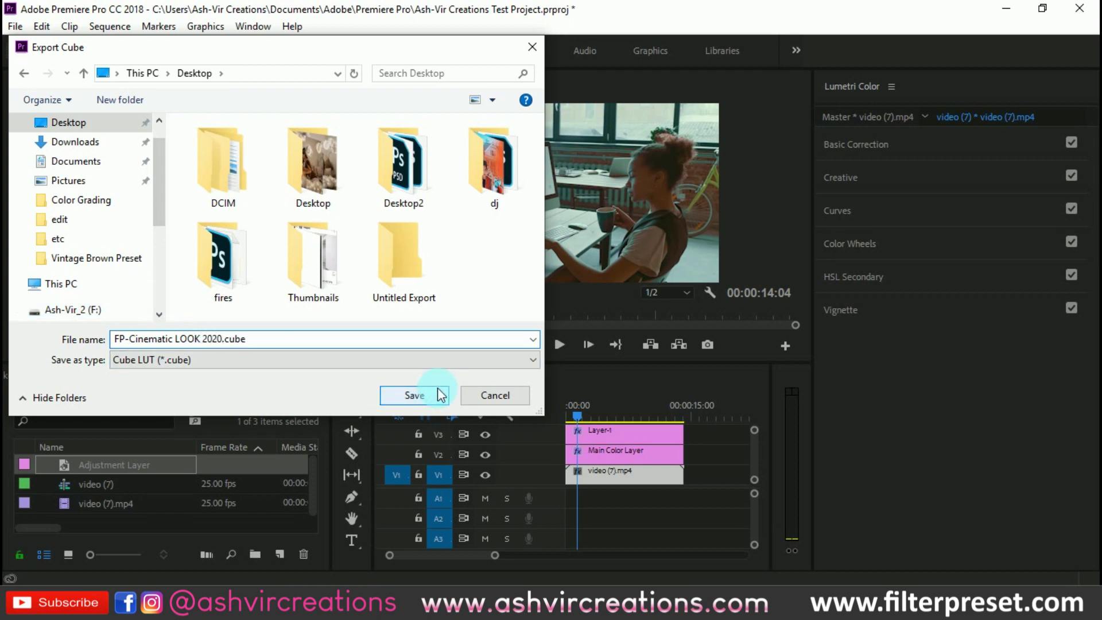
pyautogui.click(434, 397)
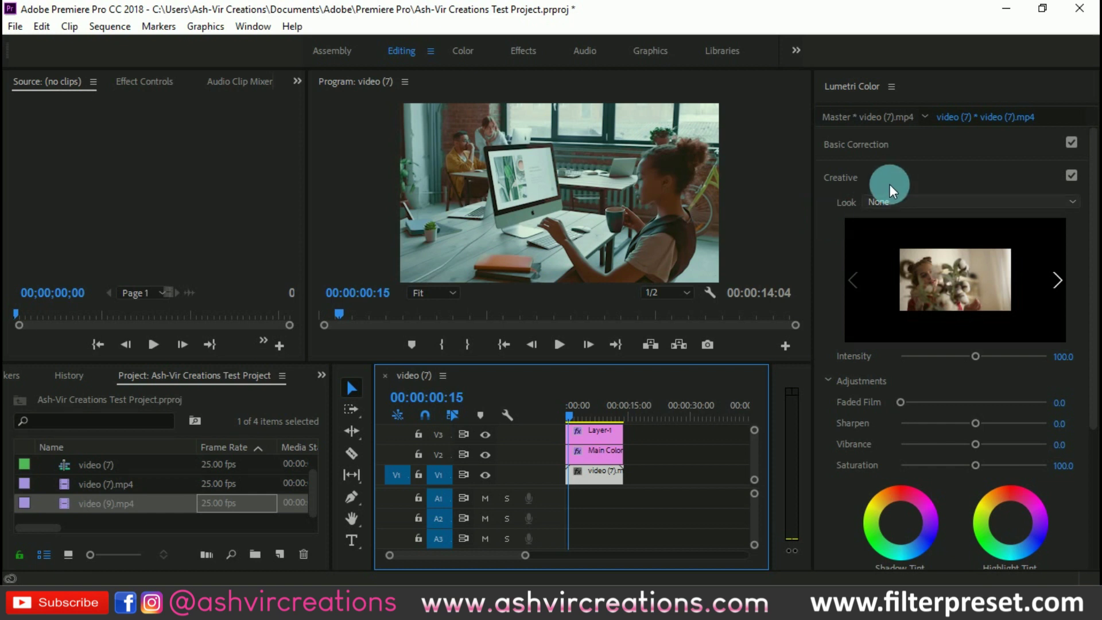
pyautogui.click(898, 167)
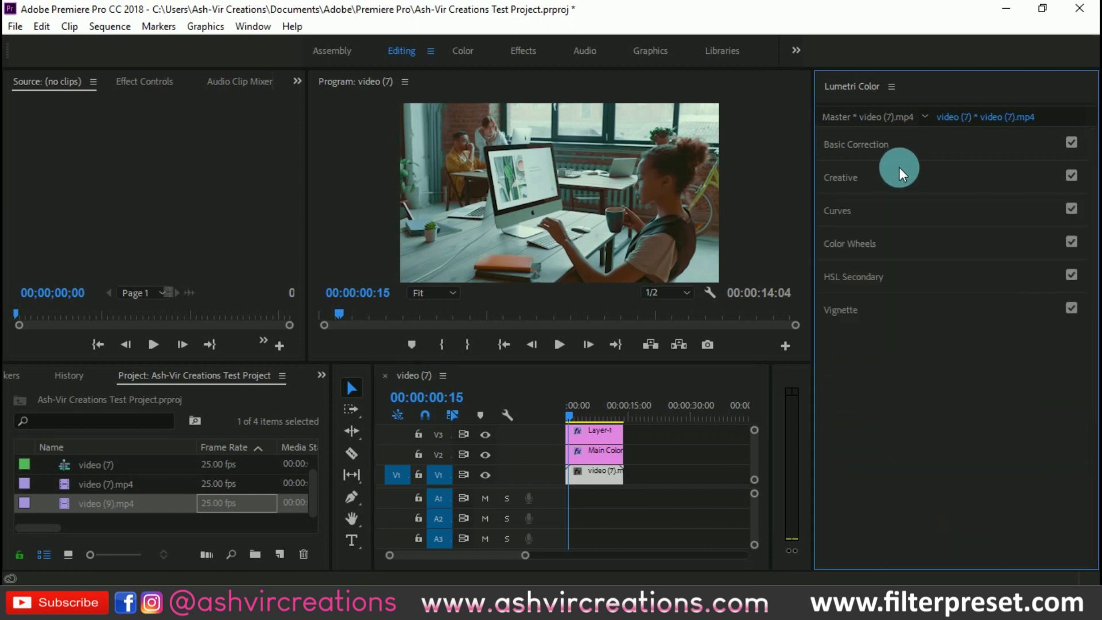
pyautogui.click(944, 184)
pyautogui.scroll(-3, 943, 181)
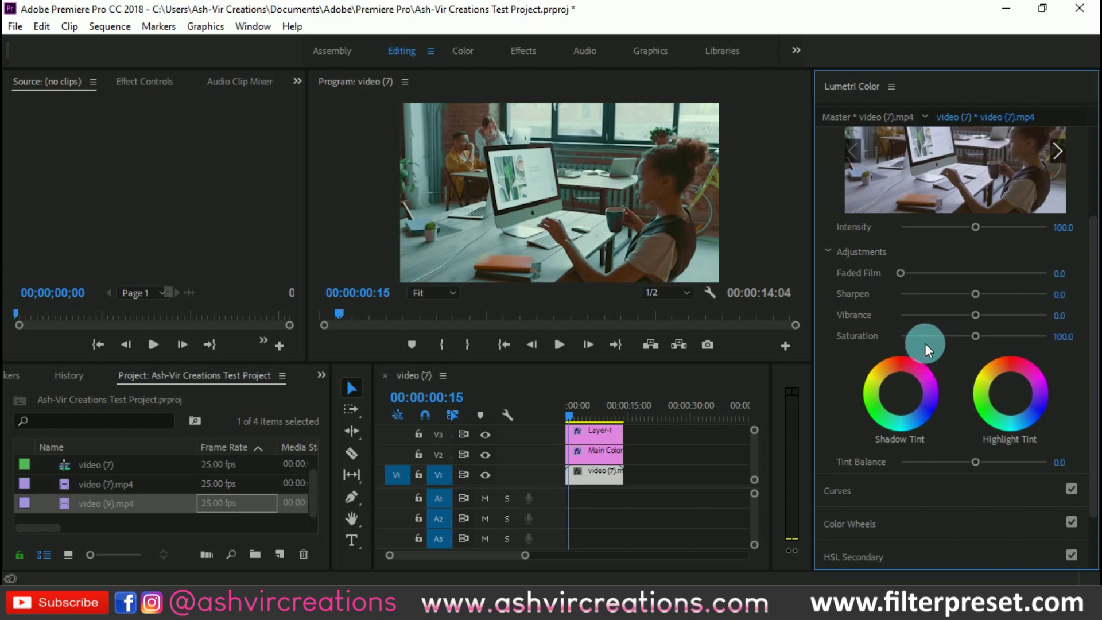
# Step: Switch to the desktop, close the Color Grading folder window and move FP-Cinematic LOOK 2020.cube to an empty area of the desktop
pyautogui.click(1013, 12)
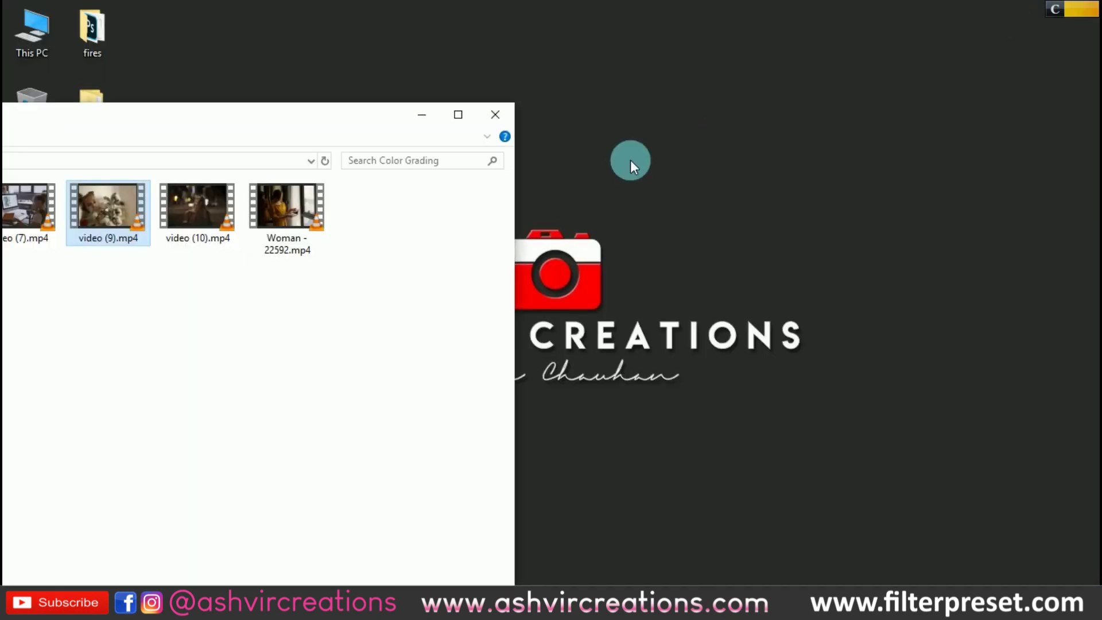
pyautogui.click(488, 114)
pyautogui.moveTo(92, 351); pyautogui.dragTo(459, 108)
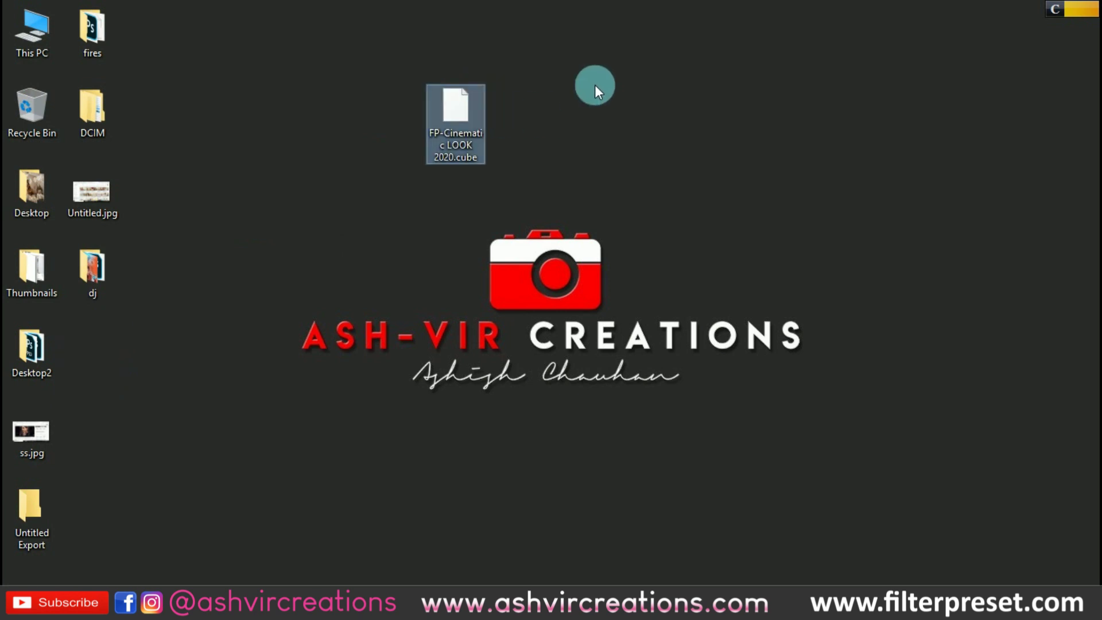
pyautogui.rightClick(624, 73)
pyautogui.click(637, 116)
pyautogui.click(477, 116)
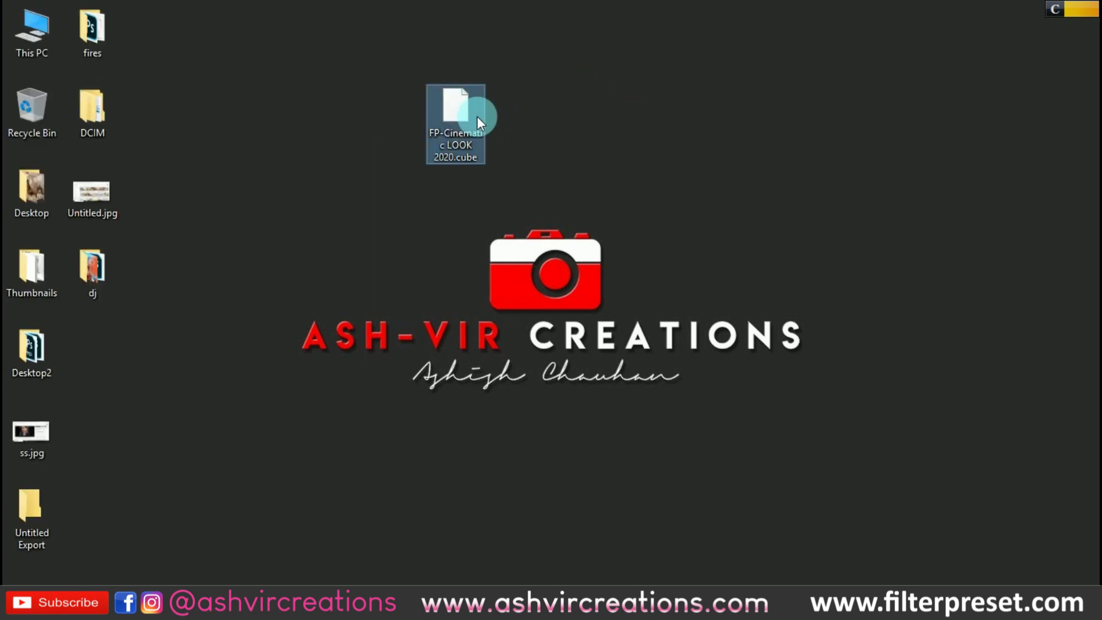
pyautogui.moveTo(477, 116)
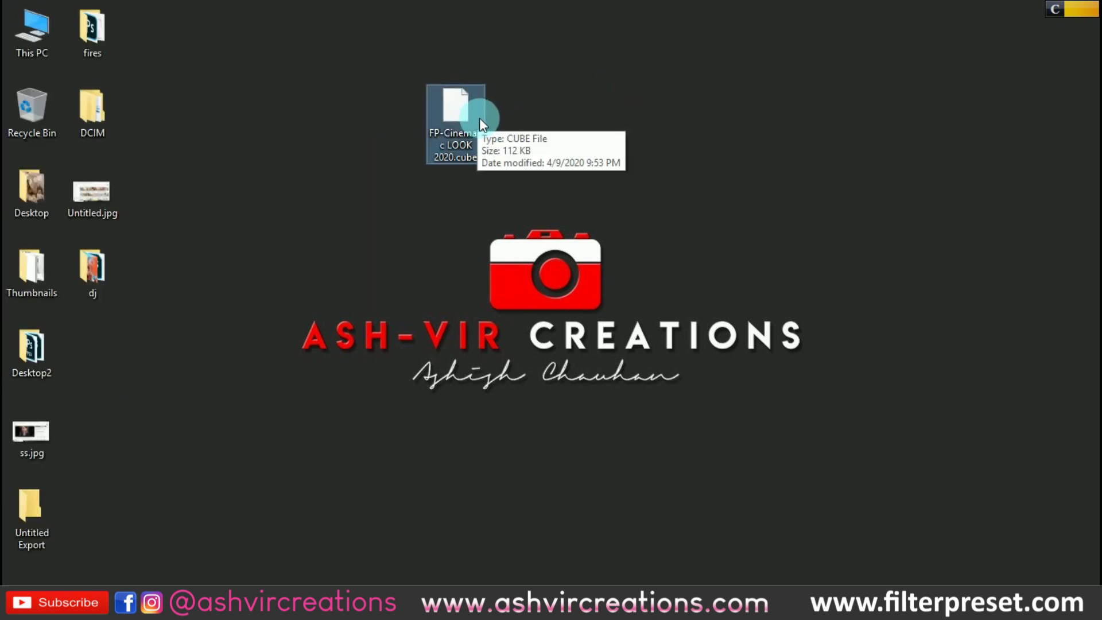
# Step: Return to Premiere Pro and add red and cyan points to the Hue Saturation curve of video (7).mp4, pulling the cyan side slightly inward
pyautogui.click(475, 578)
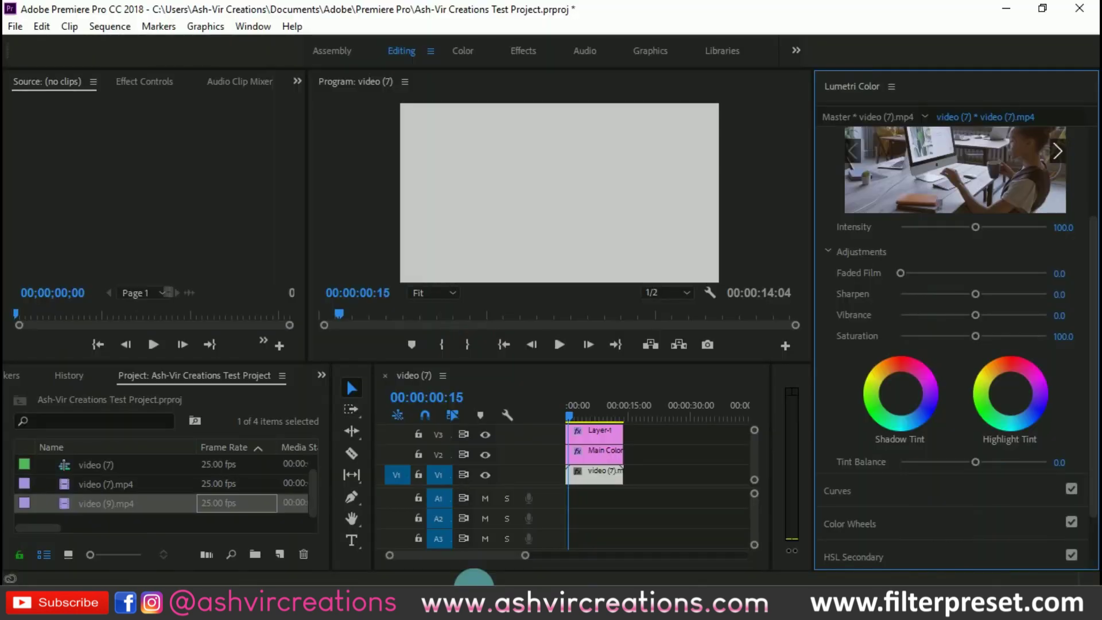
pyautogui.click(570, 411)
pyautogui.click(1066, 294)
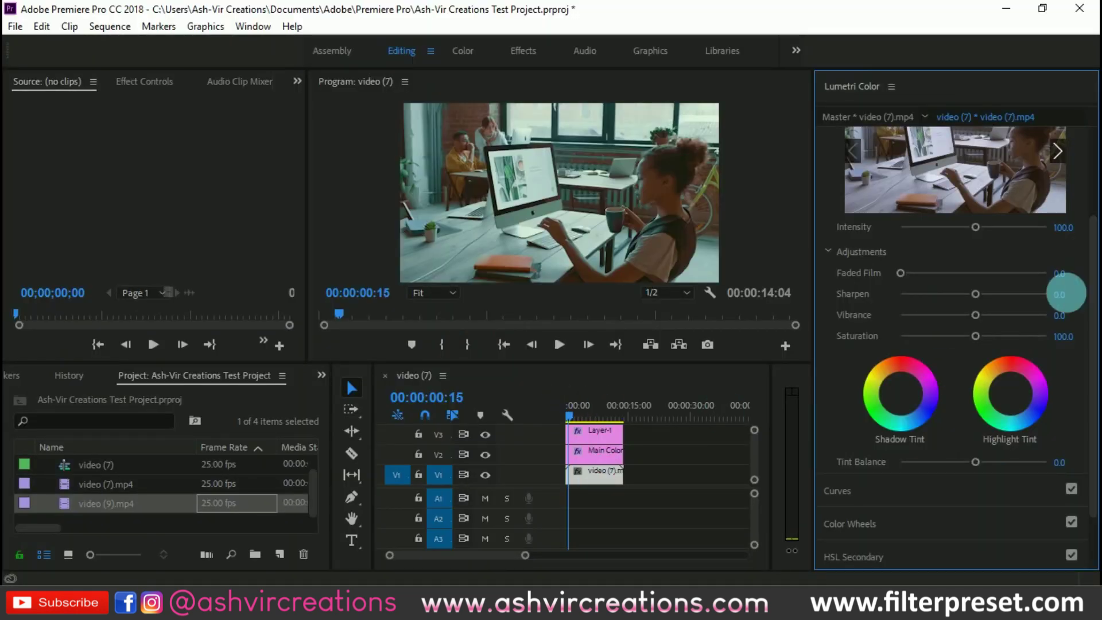
pyautogui.scroll(-2, 1003, 294)
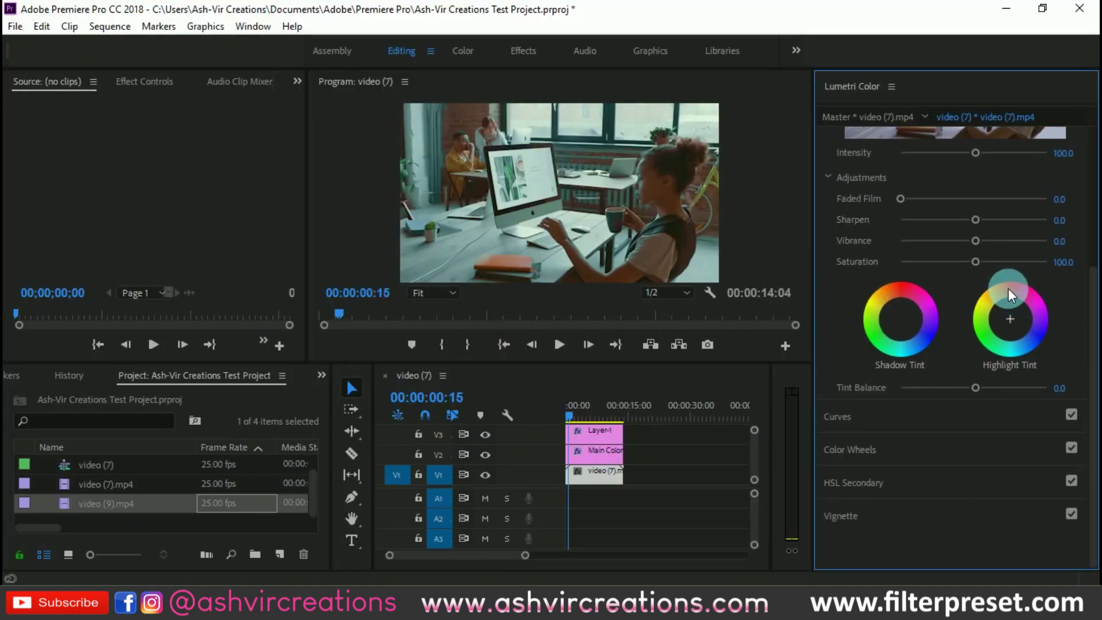
pyautogui.click(927, 407)
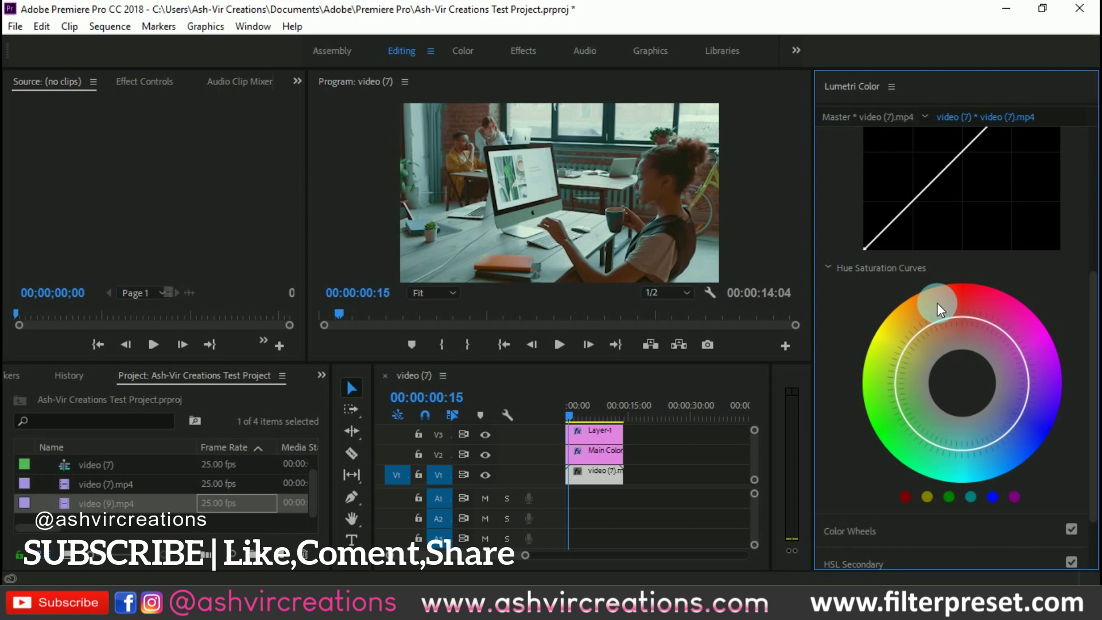
pyautogui.scroll(-2, 937, 304)
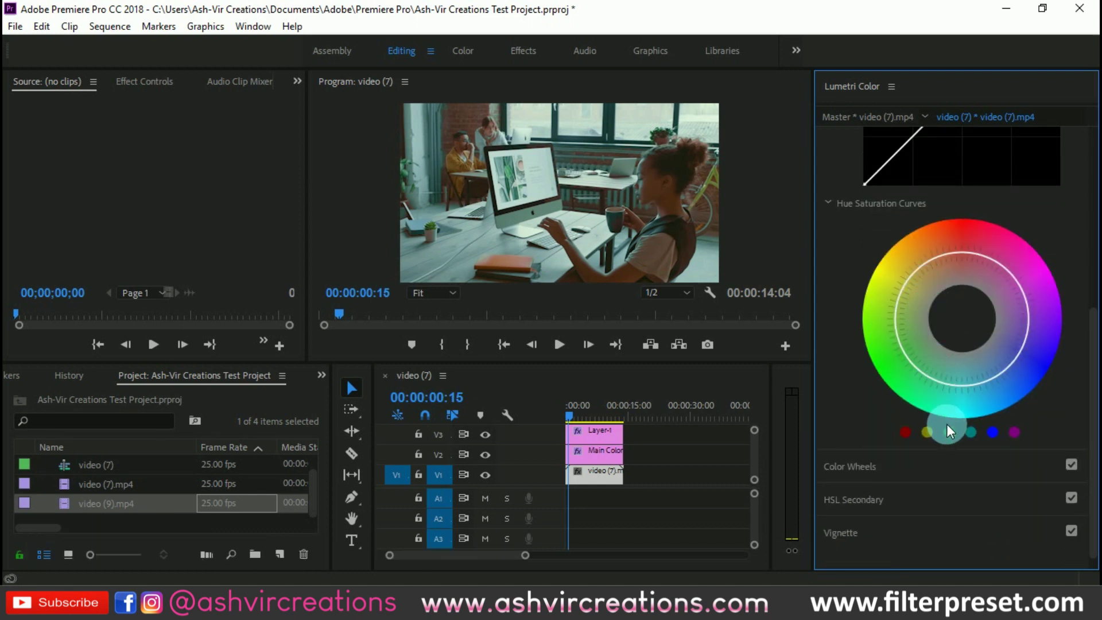
pyautogui.moveTo(950, 264)
pyautogui.mouseDown()
pyautogui.moveTo(948, 298)
pyautogui.moveTo(954, 243)
pyautogui.moveTo(956, 256)
pyautogui.mouseUp()
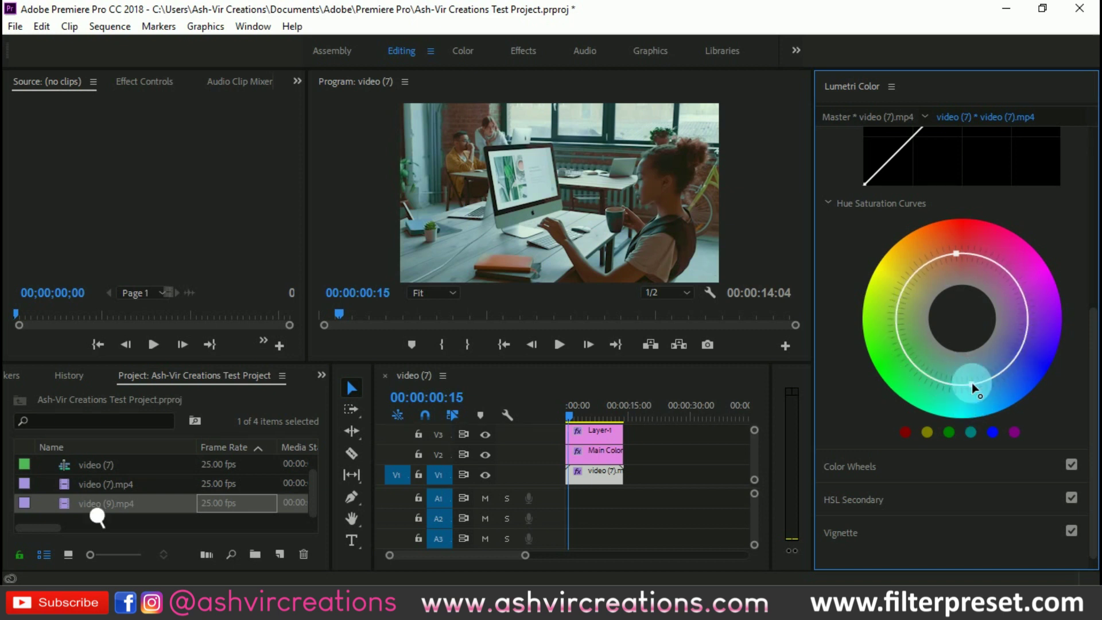
pyautogui.moveTo(972, 380); pyautogui.dragTo(945, 380)
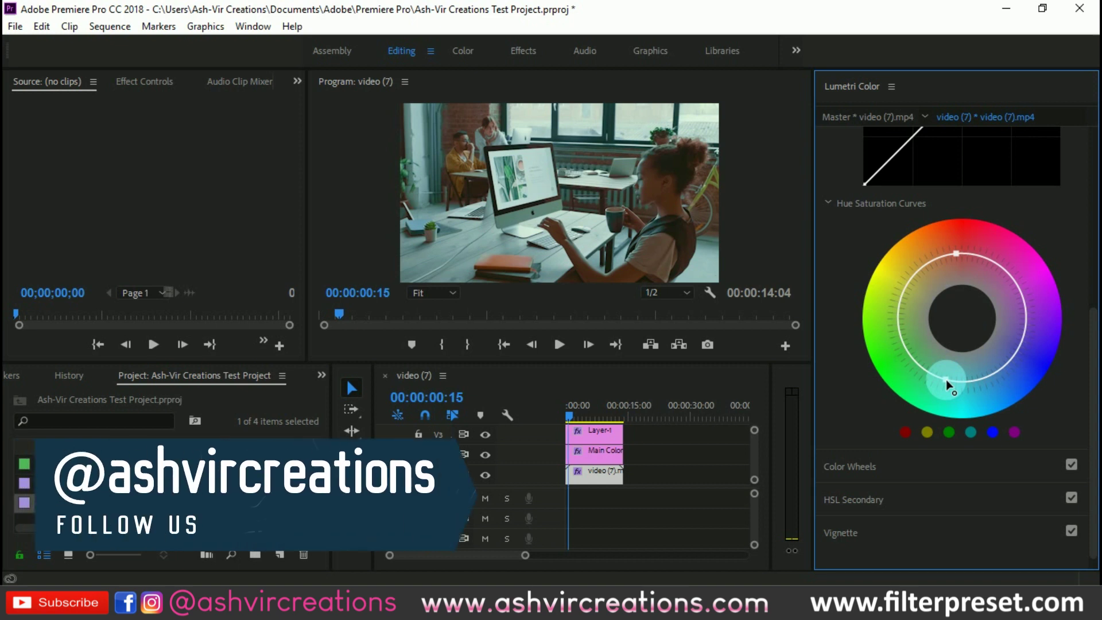
# Step: View the HSL Secondary controls of video (7).mp4 and leave its Color Wheels section expanded
pyautogui.click(931, 456)
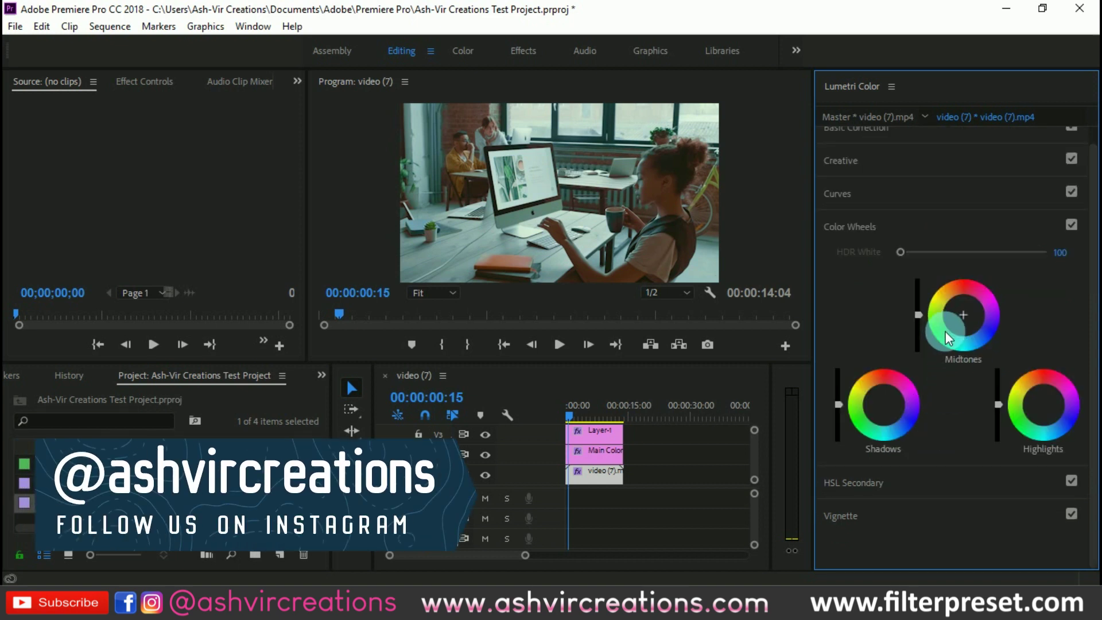
pyautogui.click(921, 474)
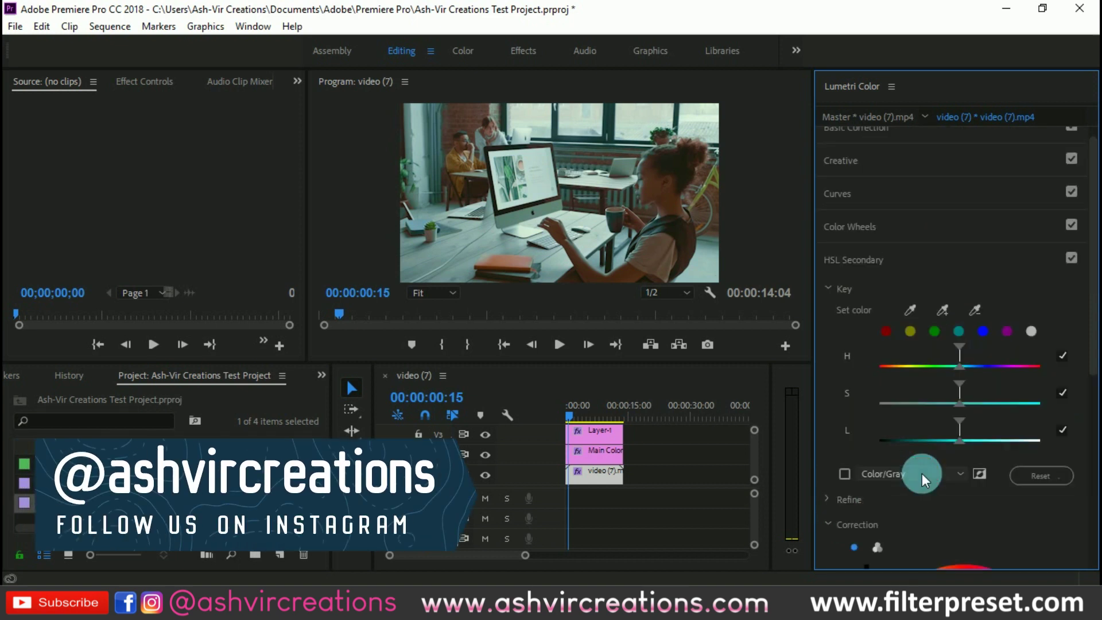
pyautogui.click(951, 258)
pyautogui.click(953, 248)
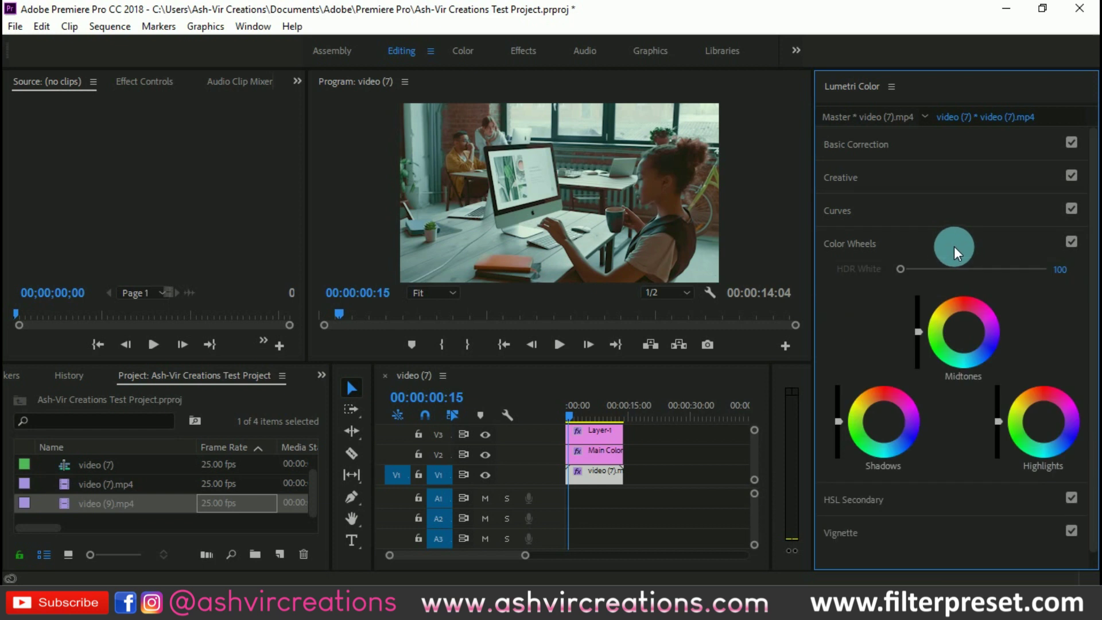